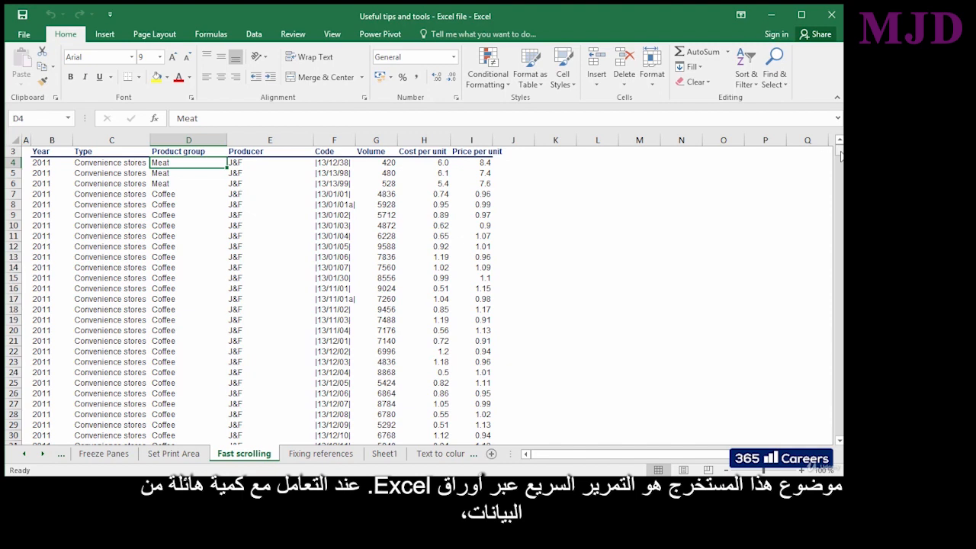
- Jump from cell D4 to the last filled cell in the Product group column
drag(841, 155, 821, 147)
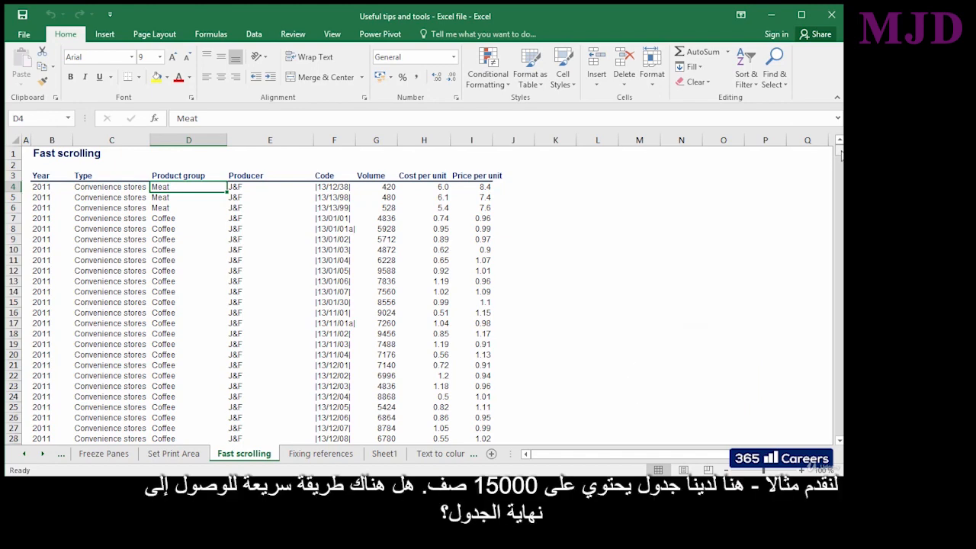
mouse_move(839, 152)
mouse_down()
mouse_move(839, 207)
mouse_move(838, 149)
mouse_up()
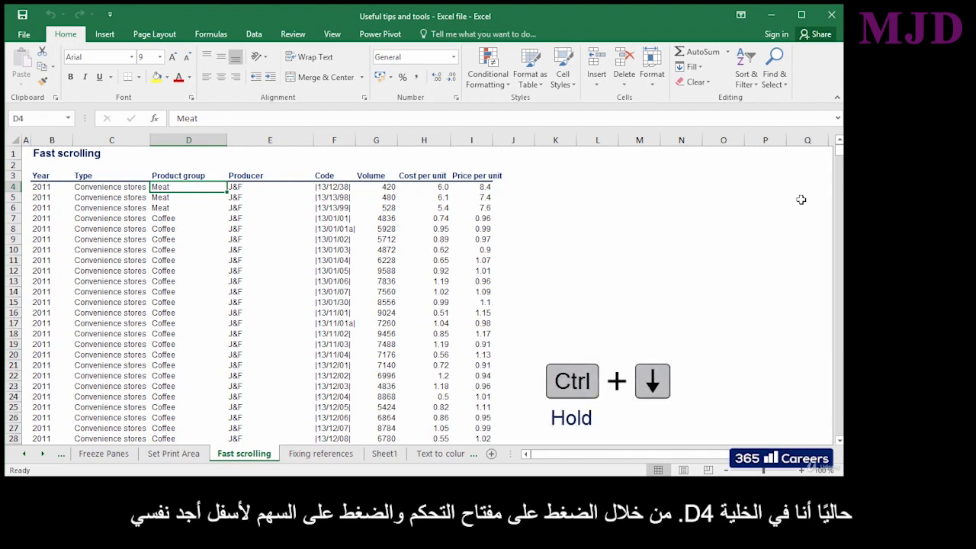
key(ctrl+Down)
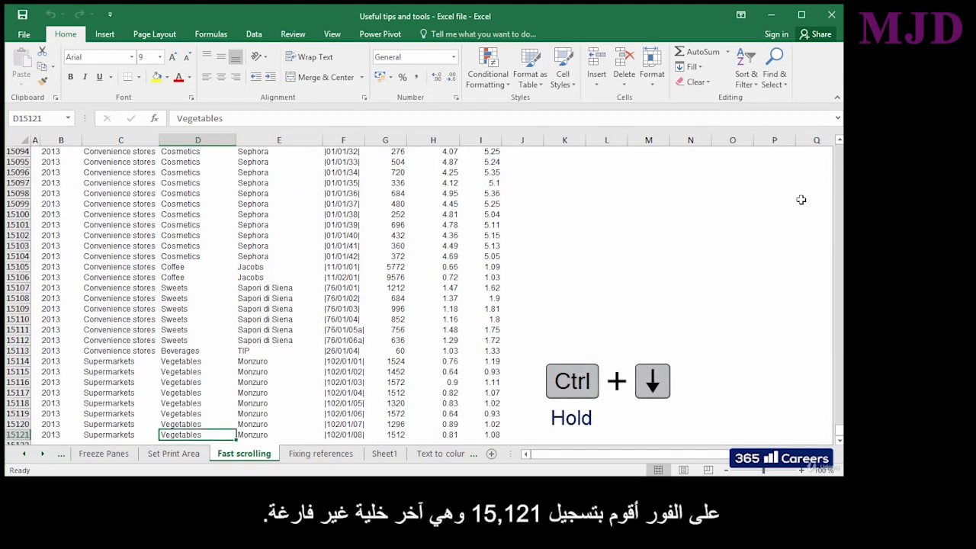
- Move between neighbouring cells of the last record, select its entire row, and return to the Product group cell
key(Left)
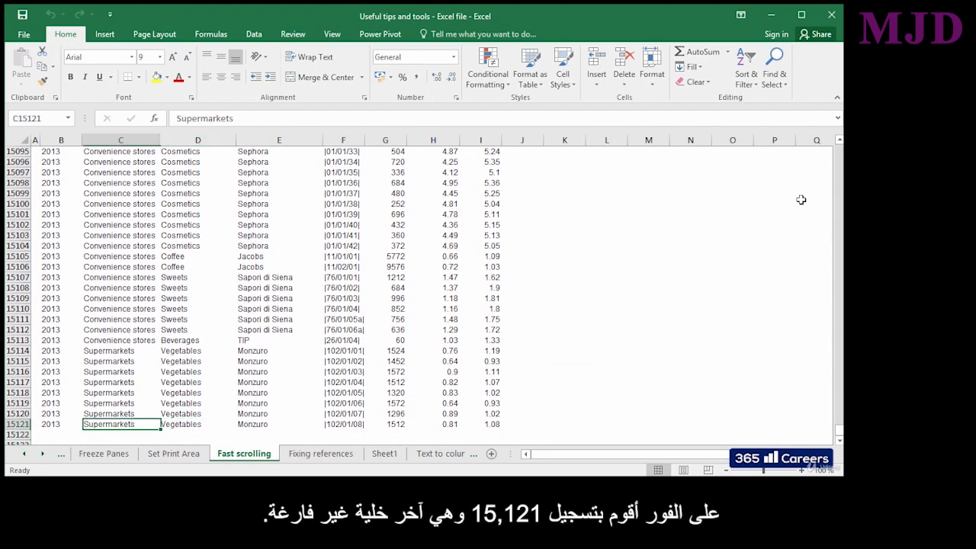
key(Left)
key(Right)
key(Right)
key(shift+space)
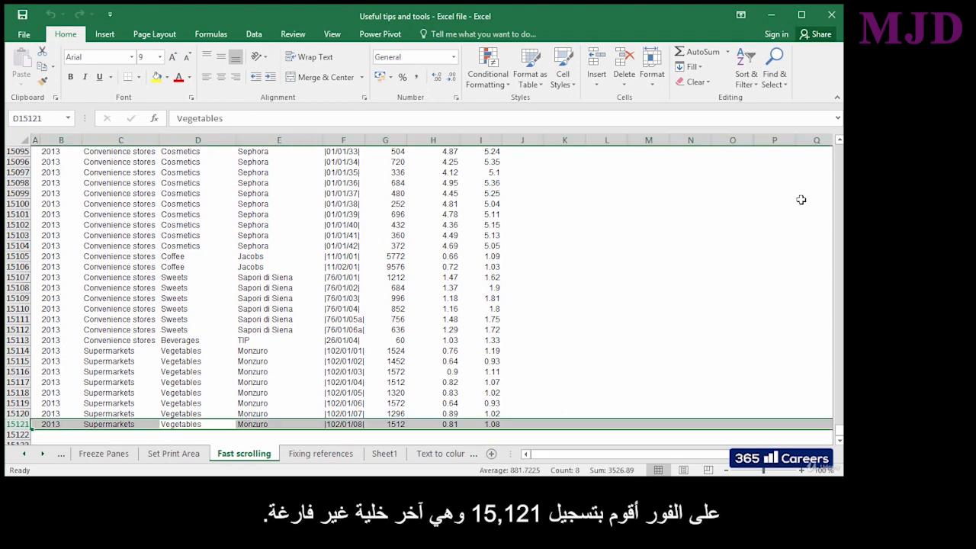
key(Right)
key(Left)
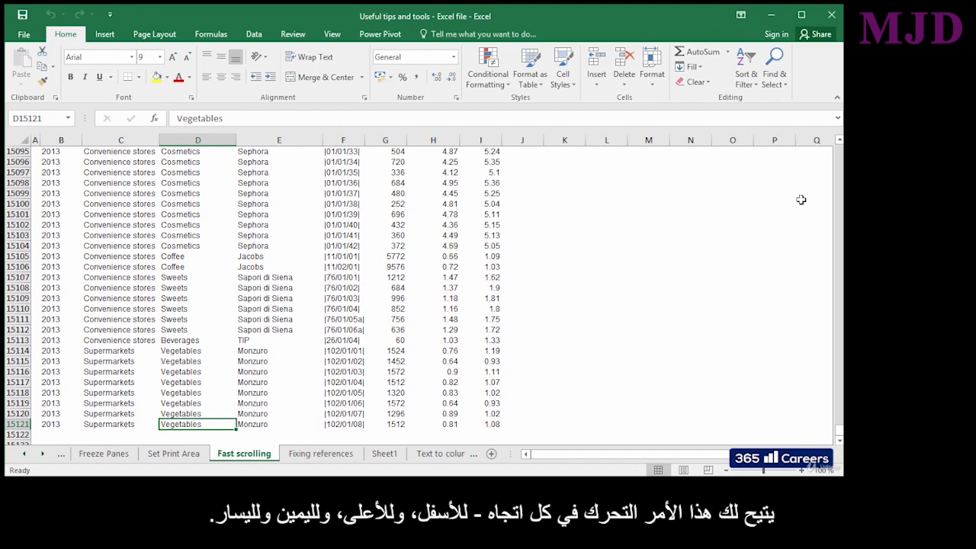
- Return to the top of the table and jump to the first data cell of the Year column, B4
key(ctrl+Up)
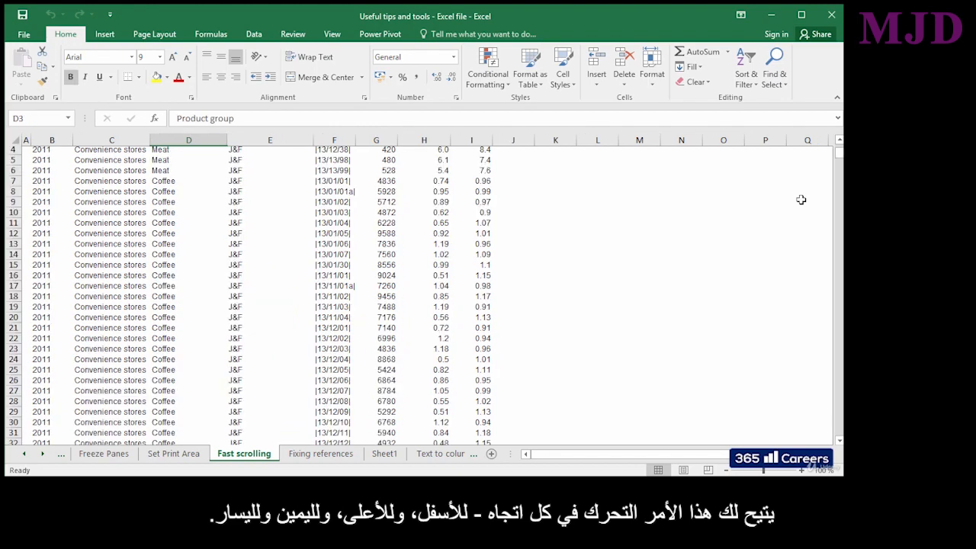
key(Down)
key(Right)
key(Right)
key(Right)
key(Right)
key(Right)
key(ctrl+Left)
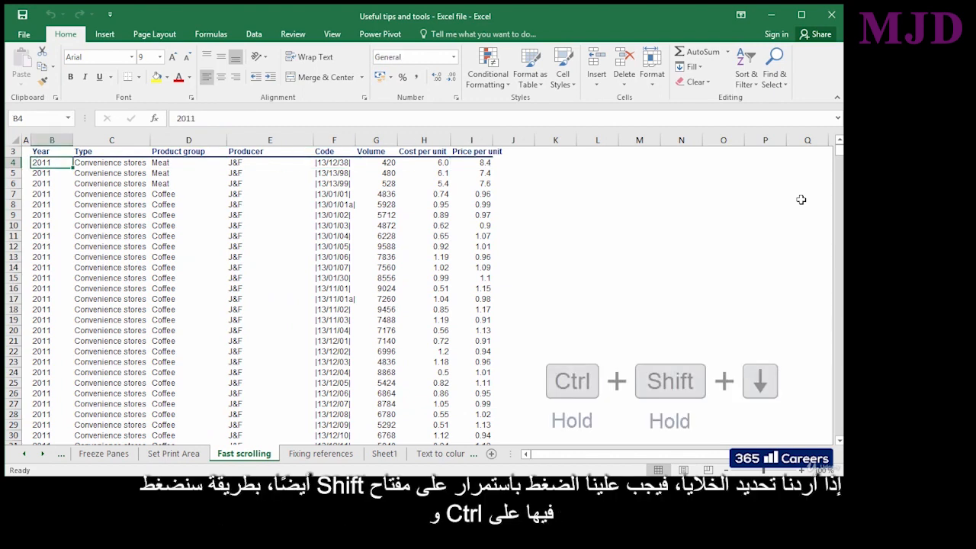
- Select all Product group values from cell D4 down to the last filled row
key(Right)
key(Right)
key(Right)
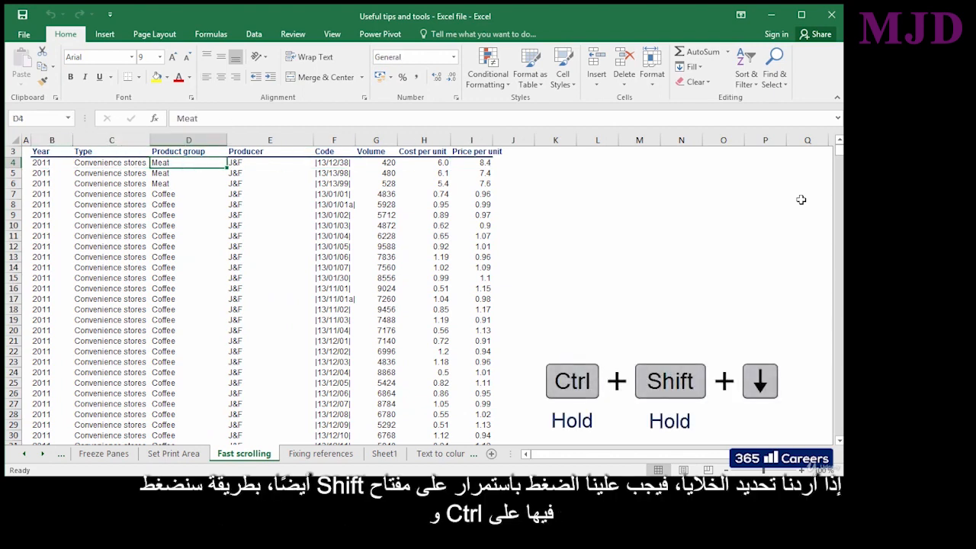
key(ctrl+shift+Down)
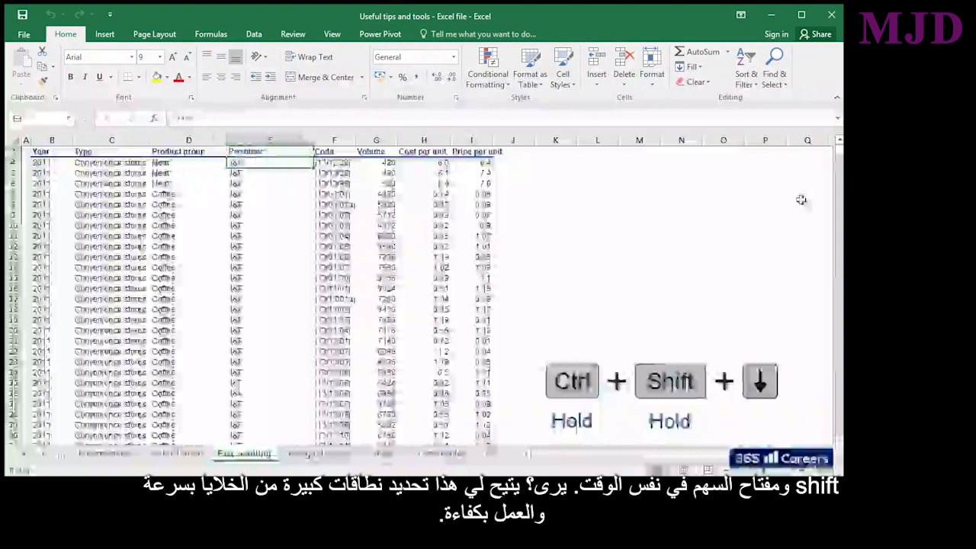
- Select the data block from cell E4 across to Price per unit and down to the last filled row
key(ctrl+shift+Right)
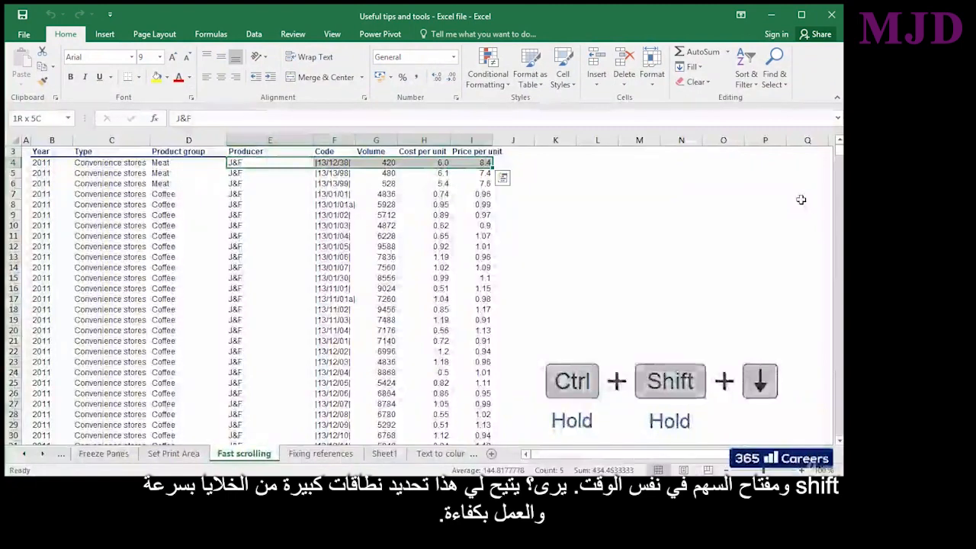
key(ctrl+shift+Down)
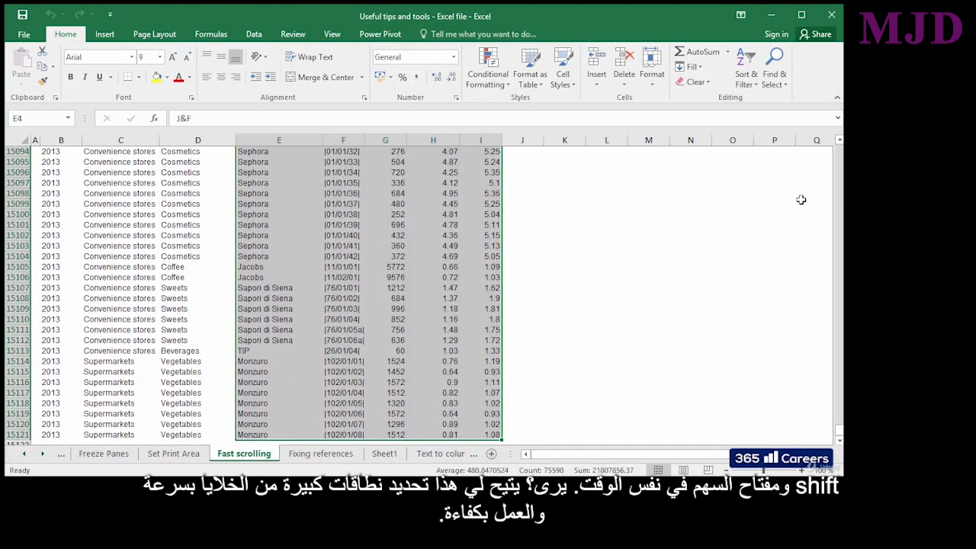
- Select the range D4:I6, covering the three Meat records from Product group to Price per unit, and release the selection
key(Left)
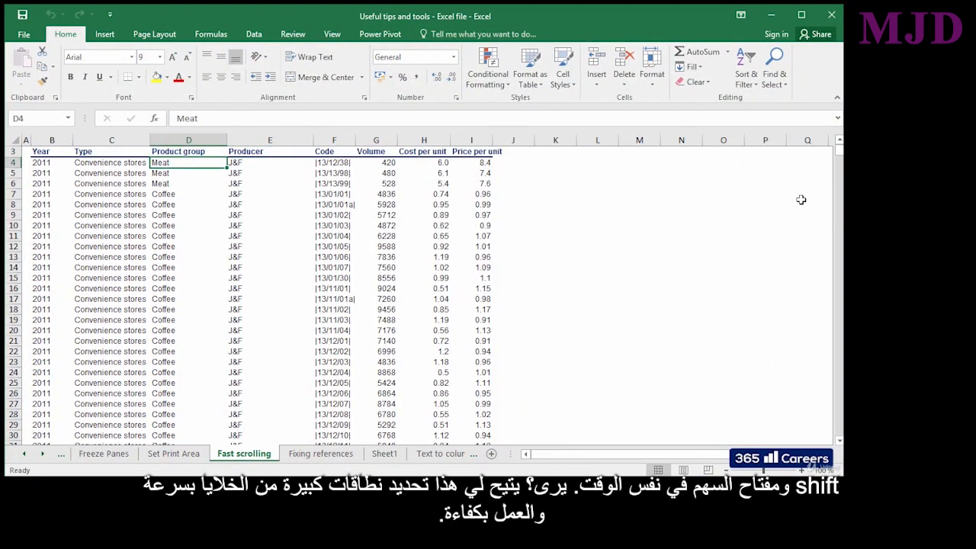
key(ctrl+shift+Right)
key(shift+Down)
key(shift+Down)
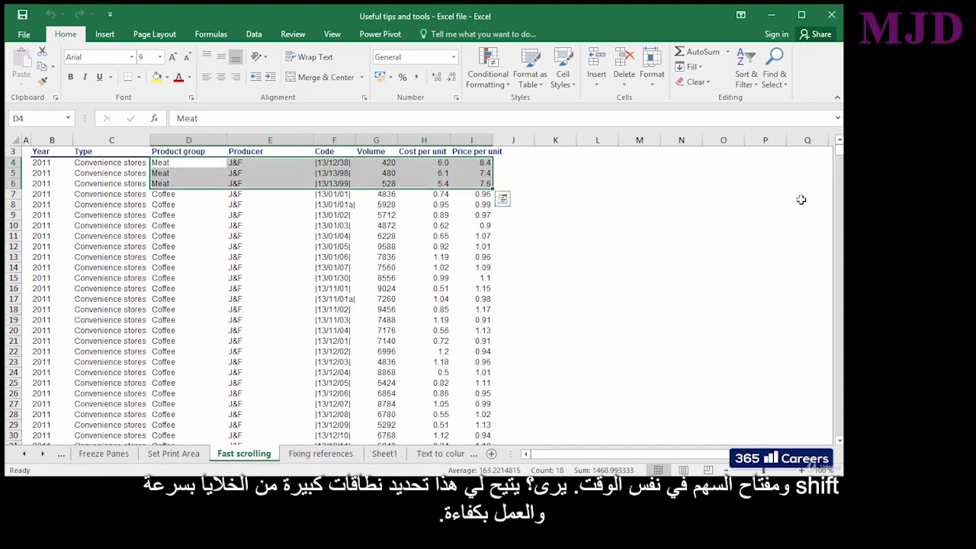
key(Down)
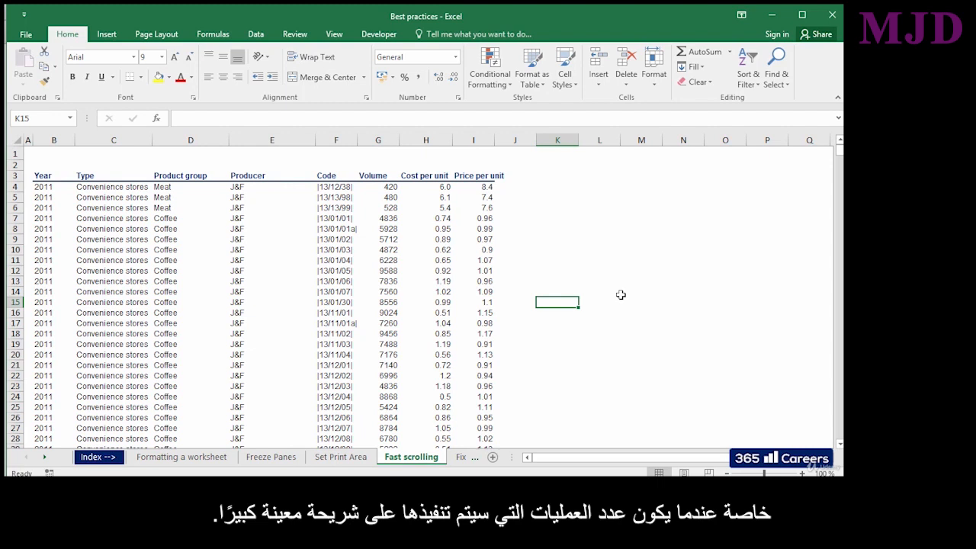
drag(621, 295, 545, 302)
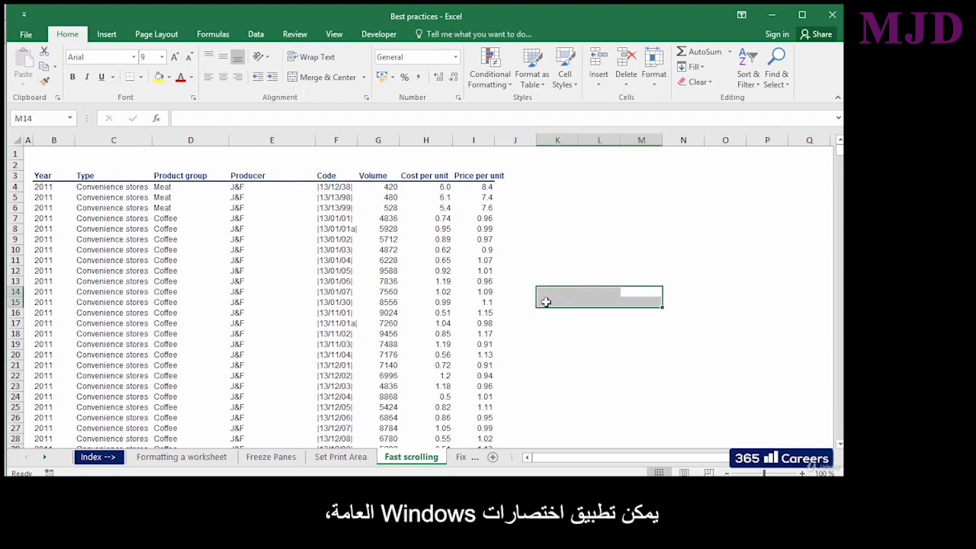
click(546, 302)
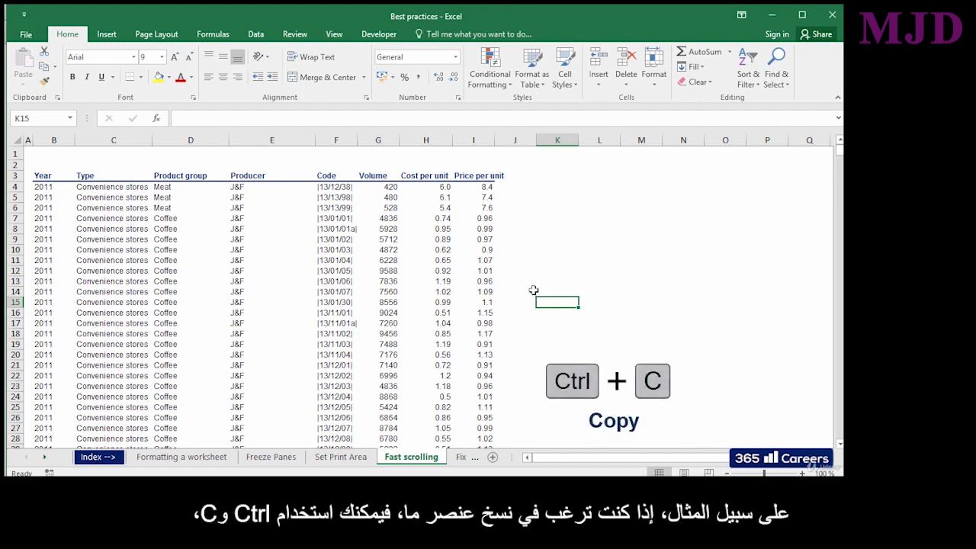
- Copy the Price per unit values in I10:I14 to the empty cells starting at K10 and clear the copy marker
click(483, 252)
drag(485, 256, 485, 291)
key(ctrl+c)
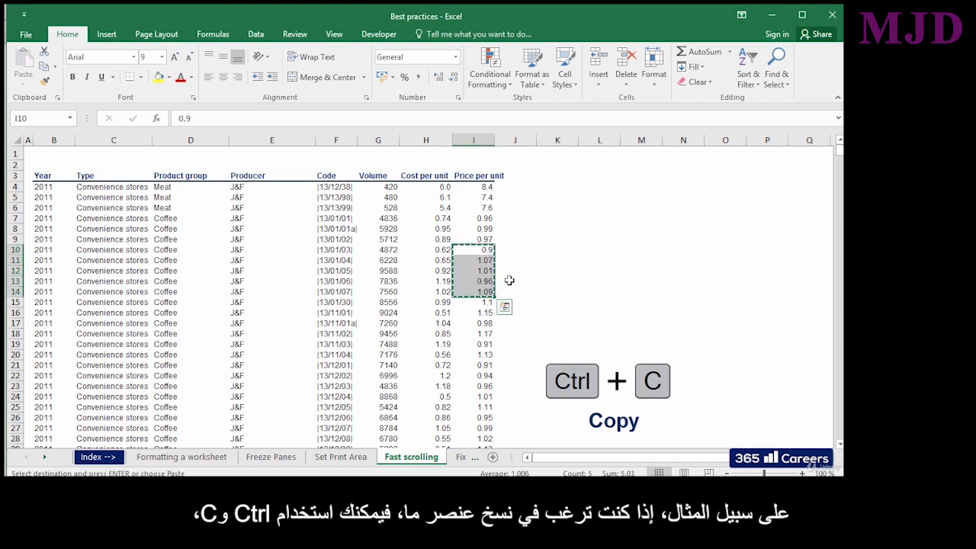
click(568, 251)
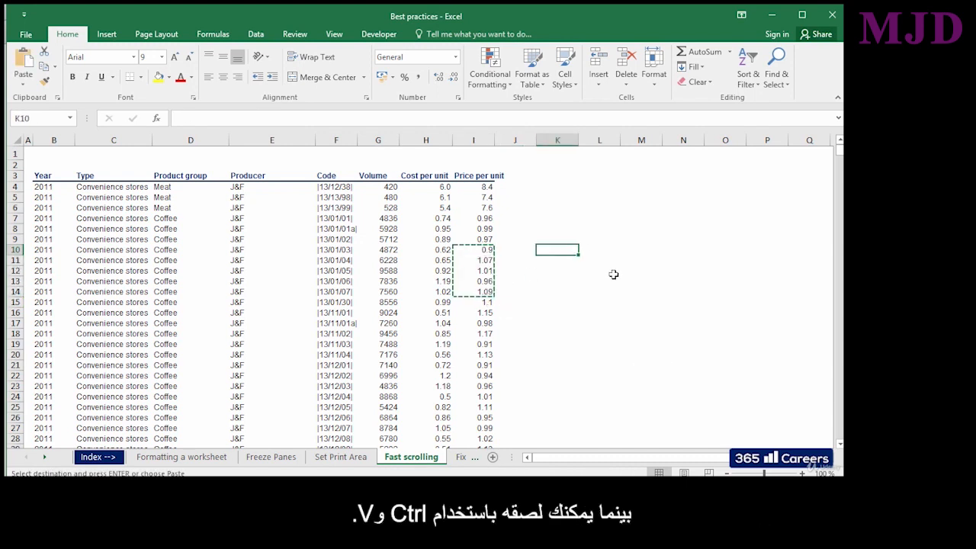
key(ctrl+v)
click(629, 272)
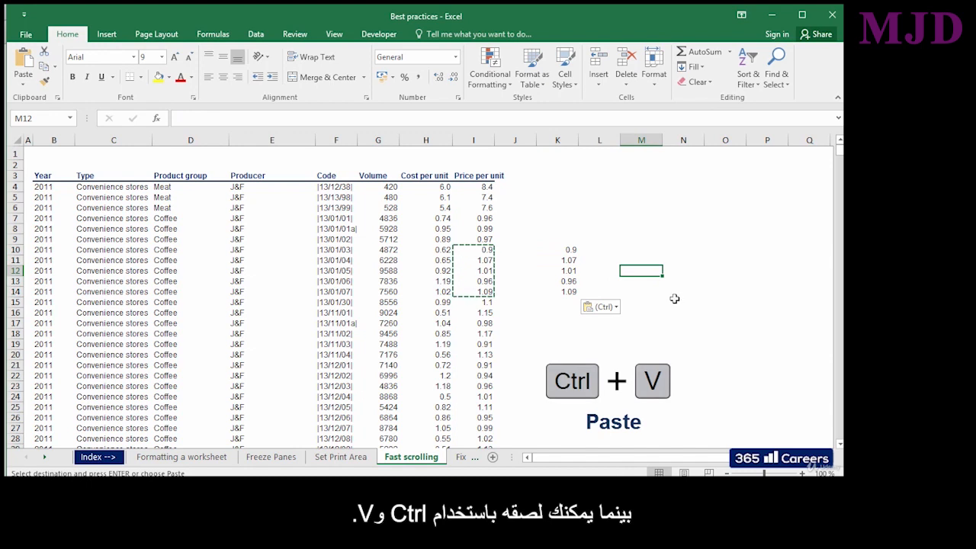
click(640, 344)
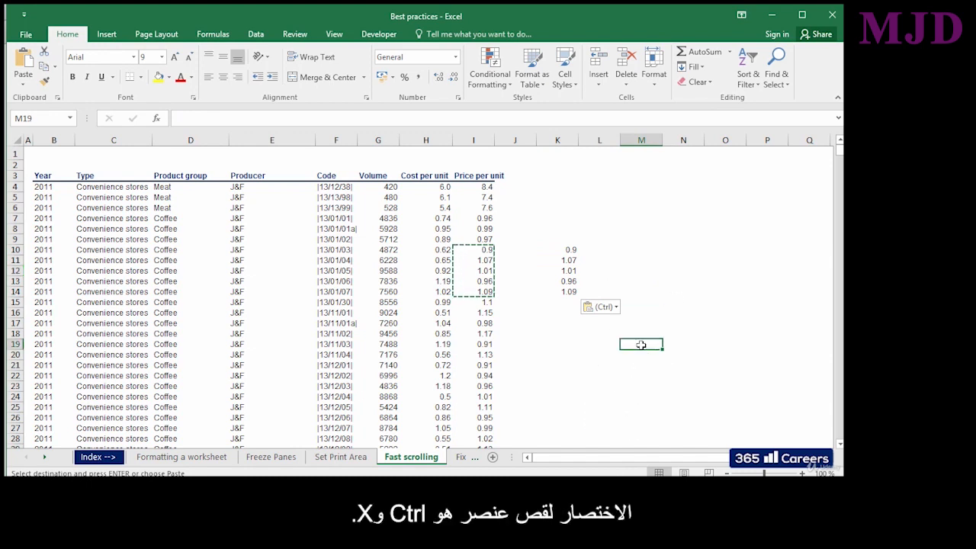
key(Escape)
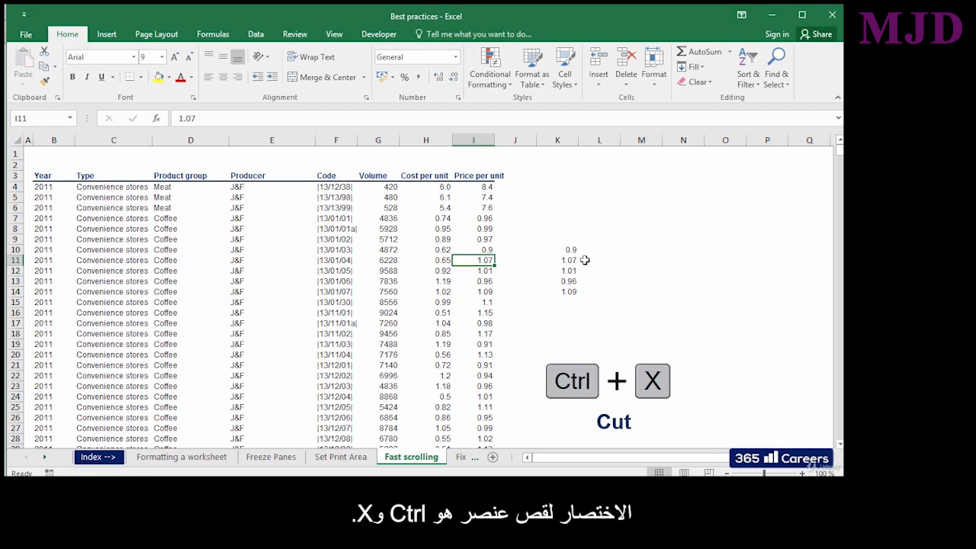
- Move the pasted values in K10:K14 to M10:M14 by cutting and pasting them
drag(572, 250, 570, 292)
key(ctrl+x)
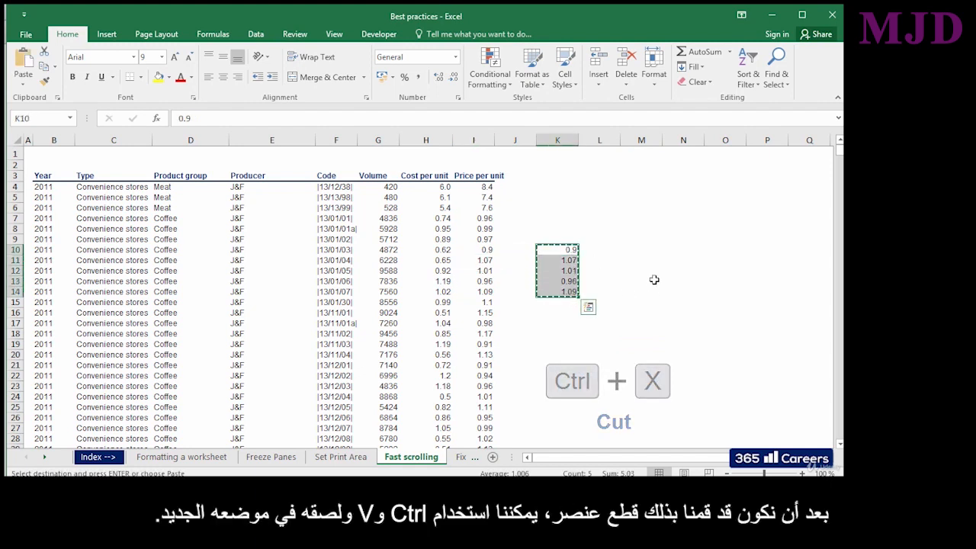
click(646, 253)
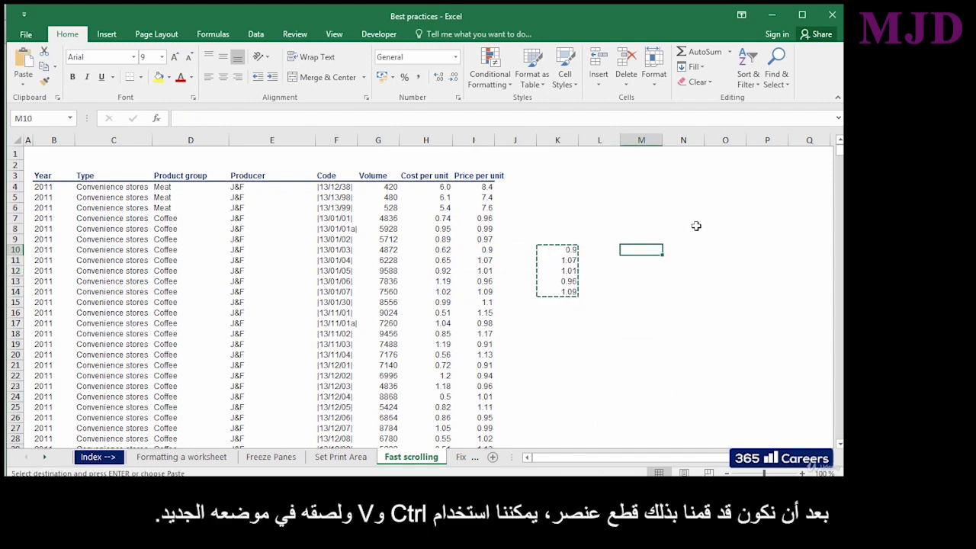
key(ctrl+v)
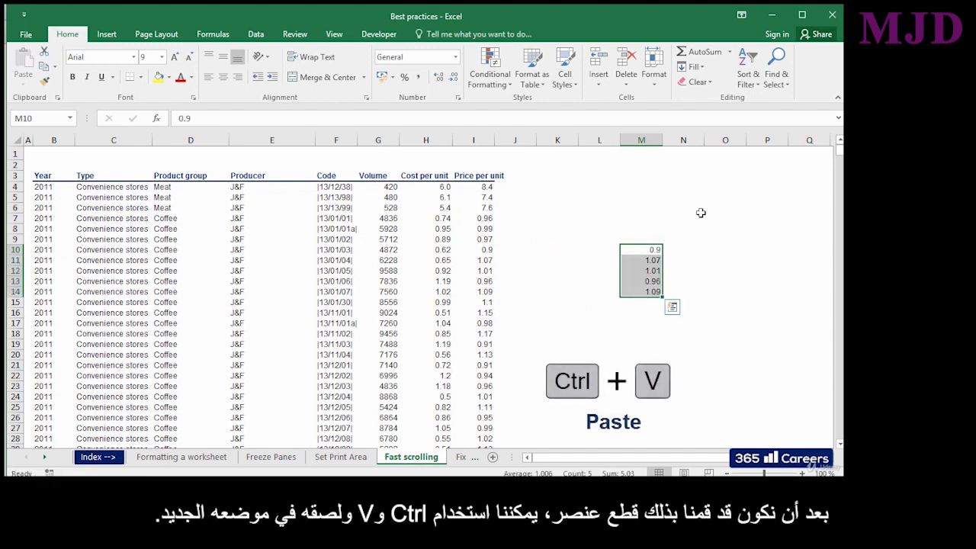
click(656, 337)
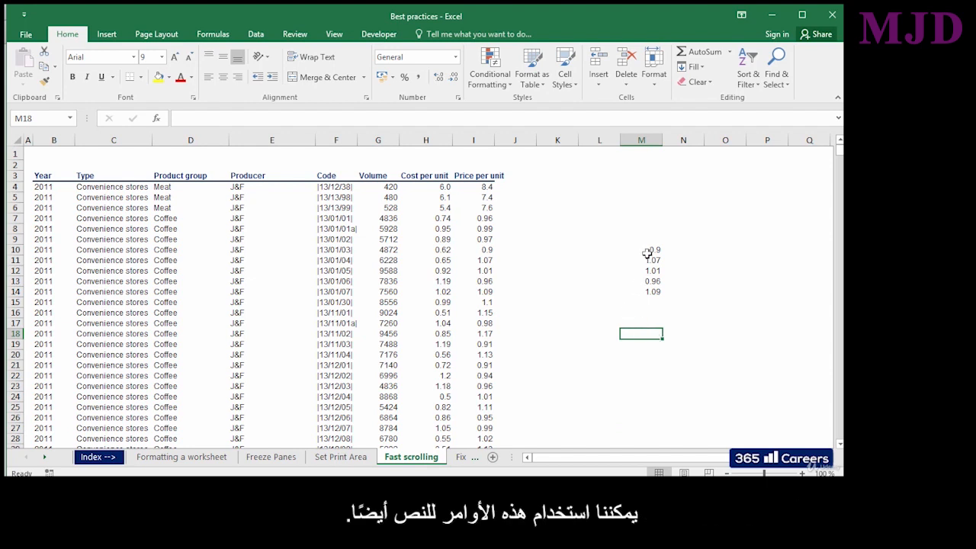
- Copy the Type text in C8:C12 and paste it starting at cell L10
drag(646, 253, 647, 294)
drag(122, 232, 122, 266)
key(ctrl+c)
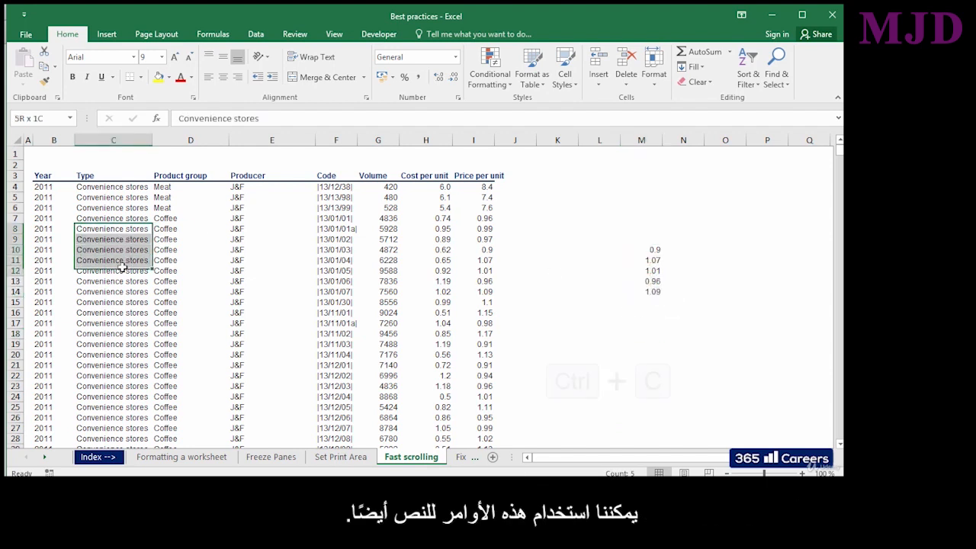
key(ctrl+c)
click(589, 251)
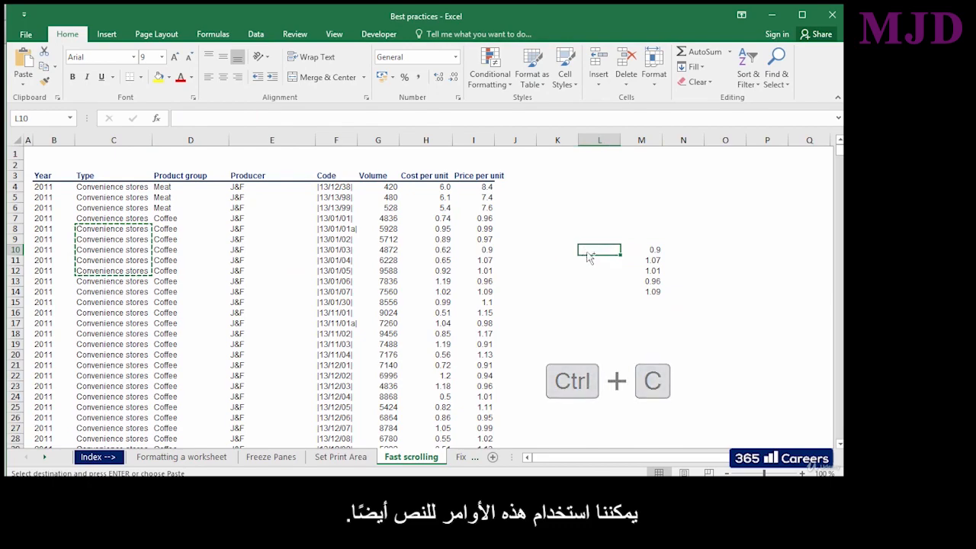
key(ctrl+v)
click(724, 261)
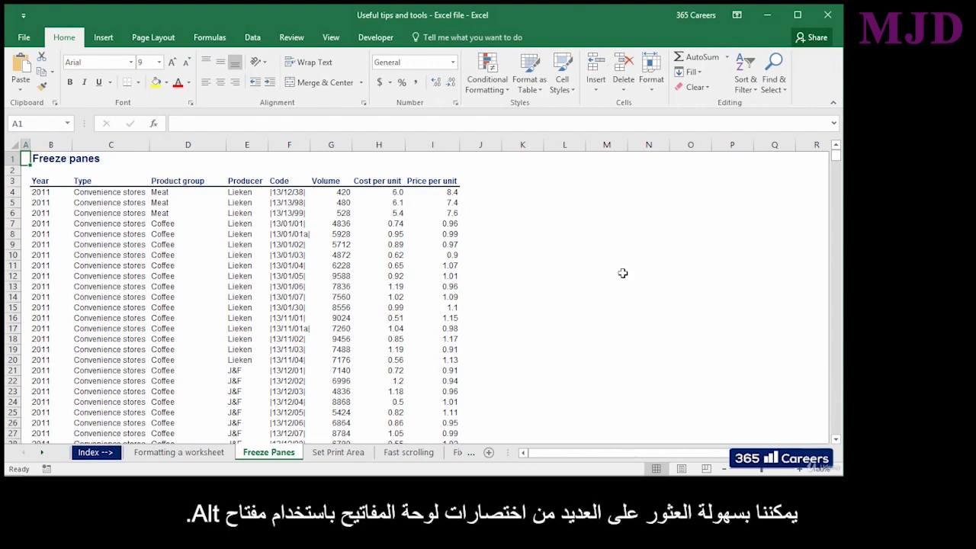
- Display the keyboard access hints for the ribbon commands and dismiss them
key(alt)
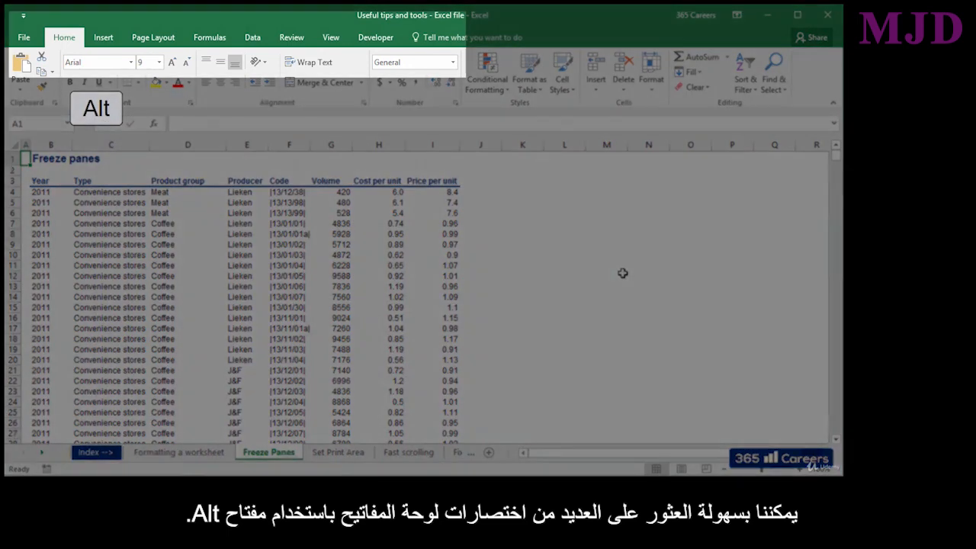
key(alt)
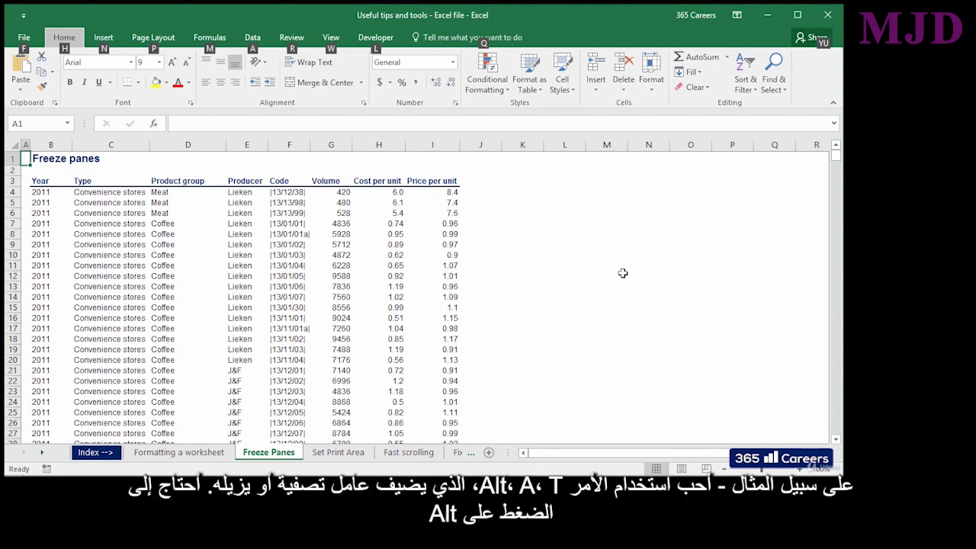
key(alt)
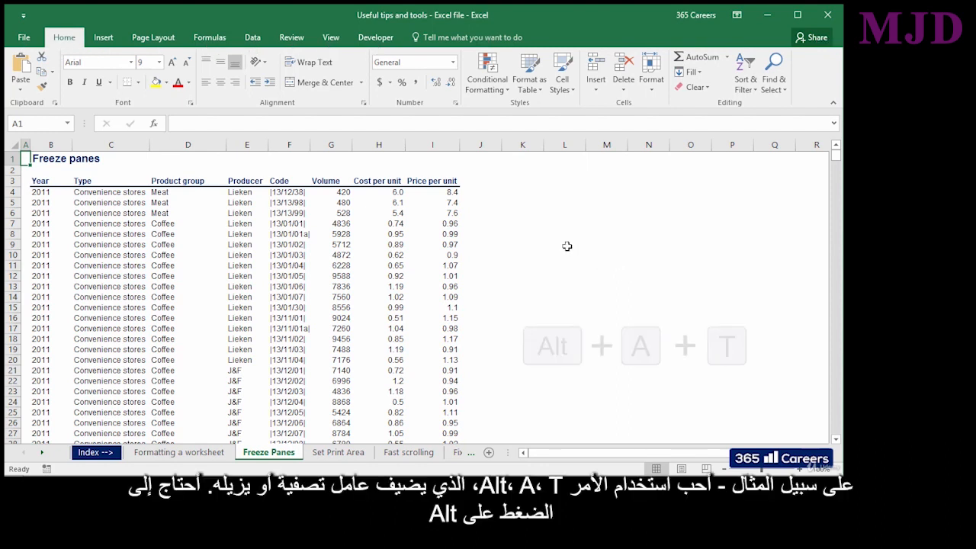
- Add filters to the table's header row B3:I3
drag(39, 181, 445, 184)
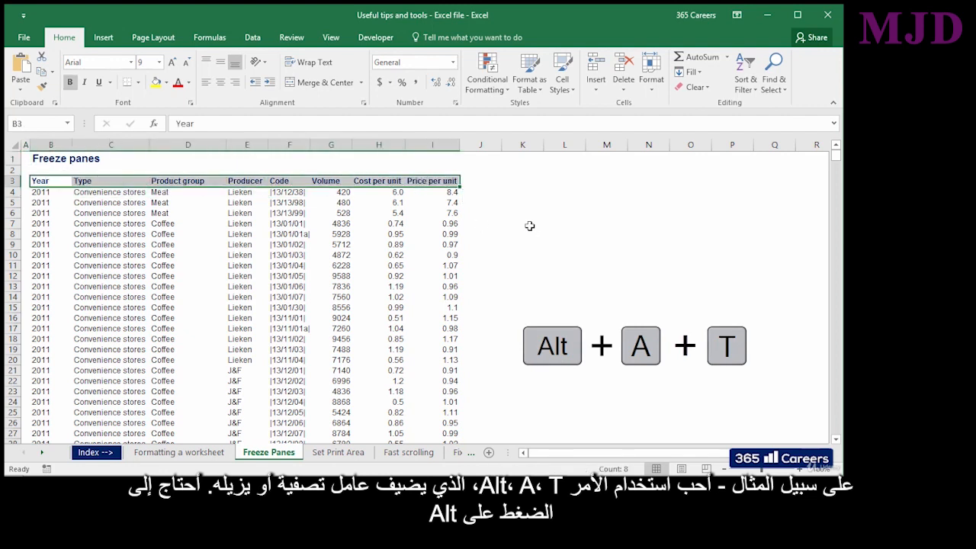
key(alt)
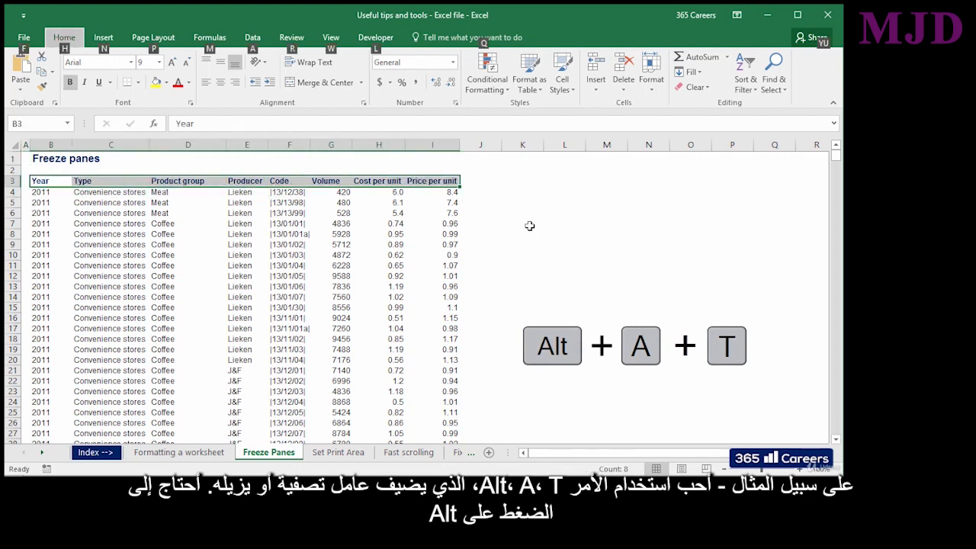
key(a)
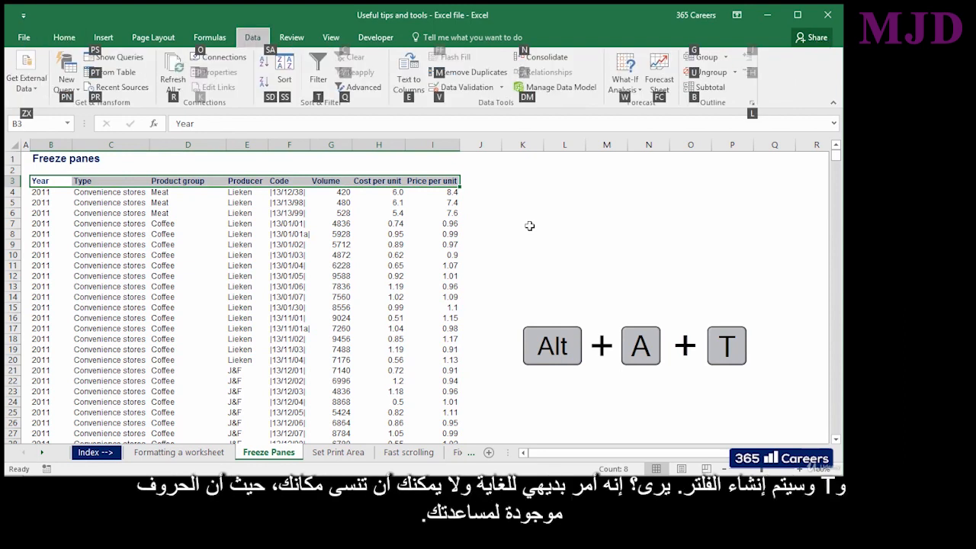
key(t)
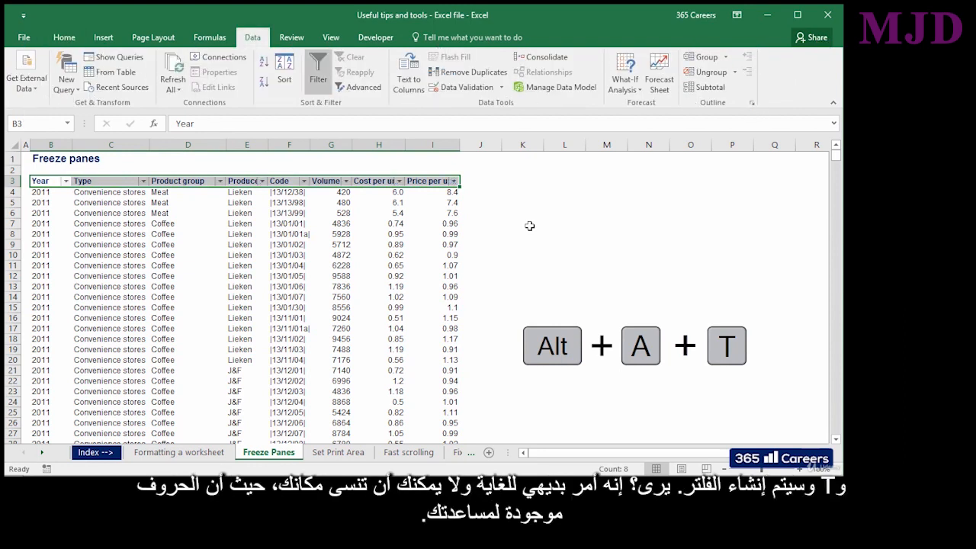
click(529, 225)
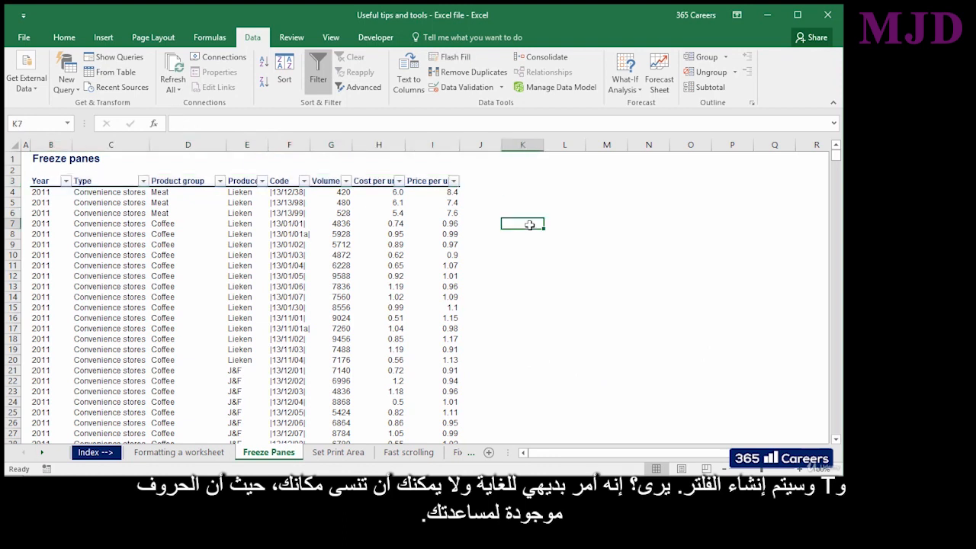
- Remove the filters from the header row B3:I3
click(47, 182)
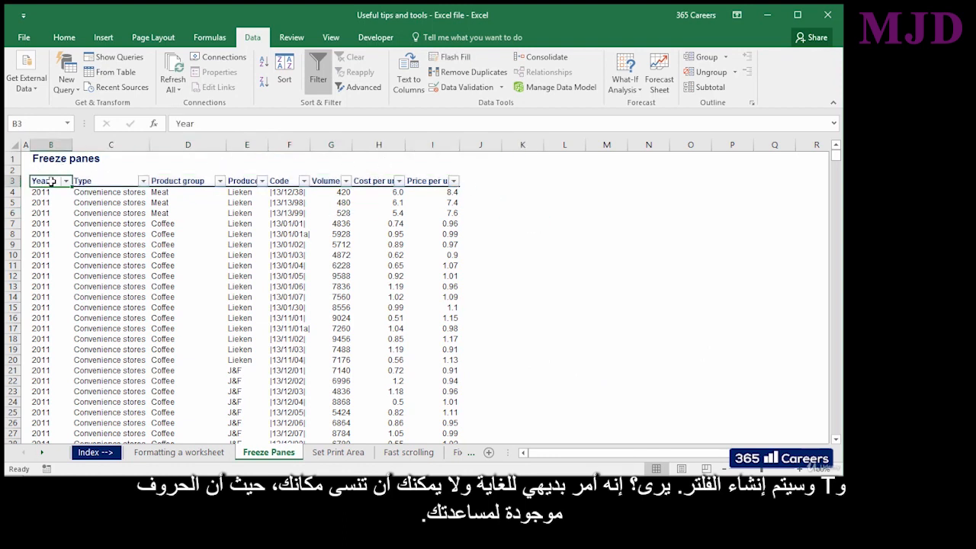
drag(51, 180, 434, 182)
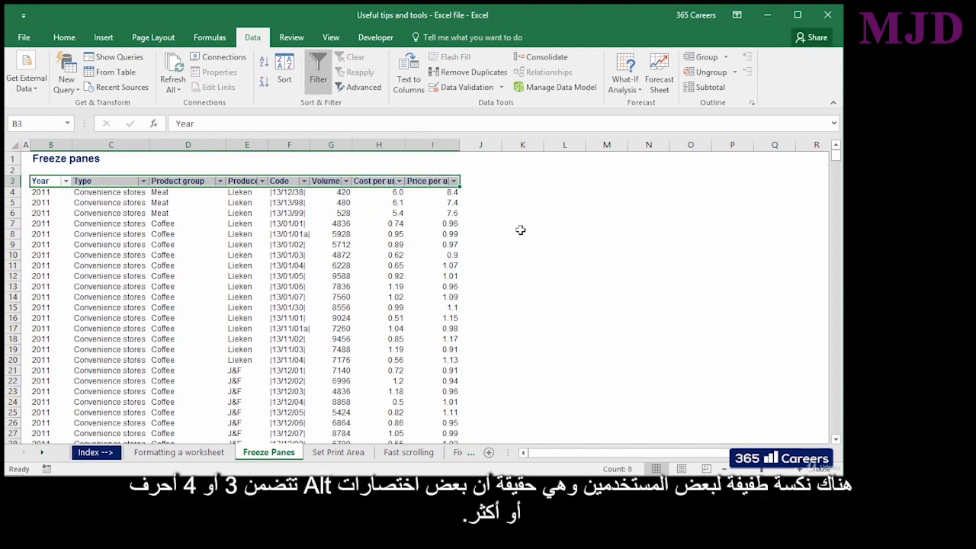
key(alt)
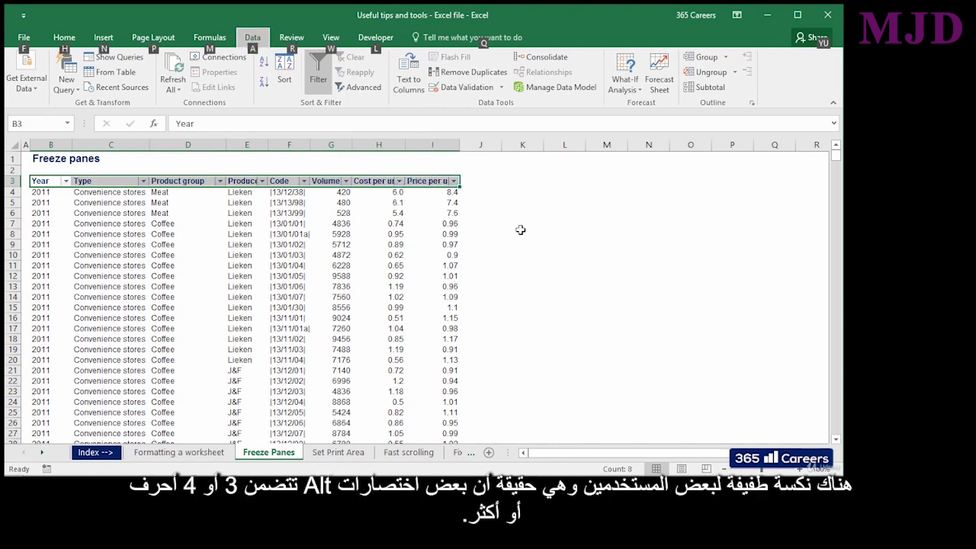
key(a)
key(t)
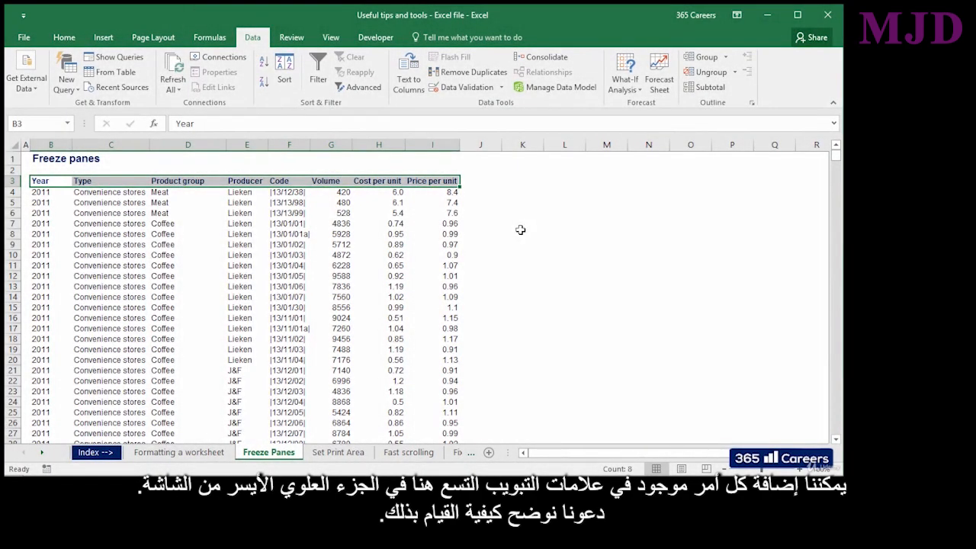
- Open the Quick Access Toolbar customization settings in the Excel options
click(23, 38)
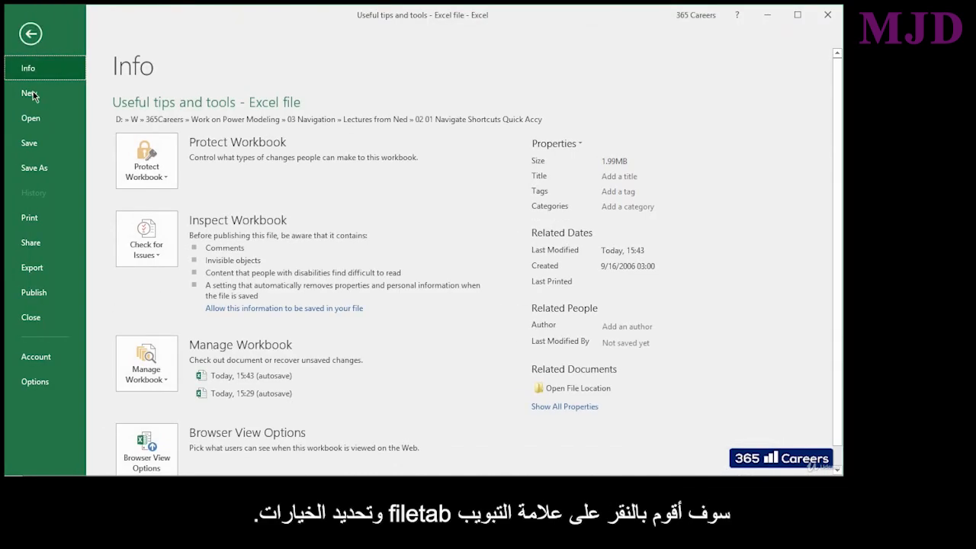
click(64, 386)
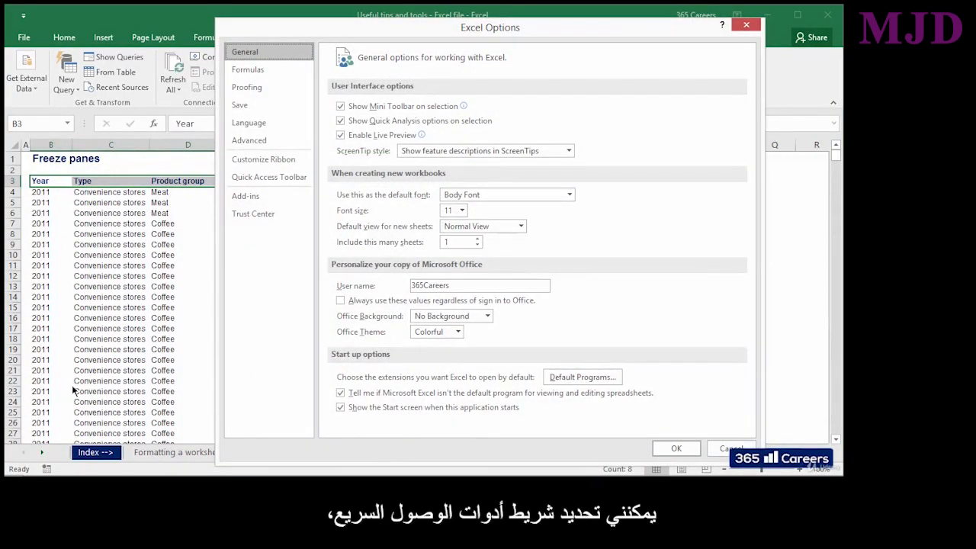
click(298, 189)
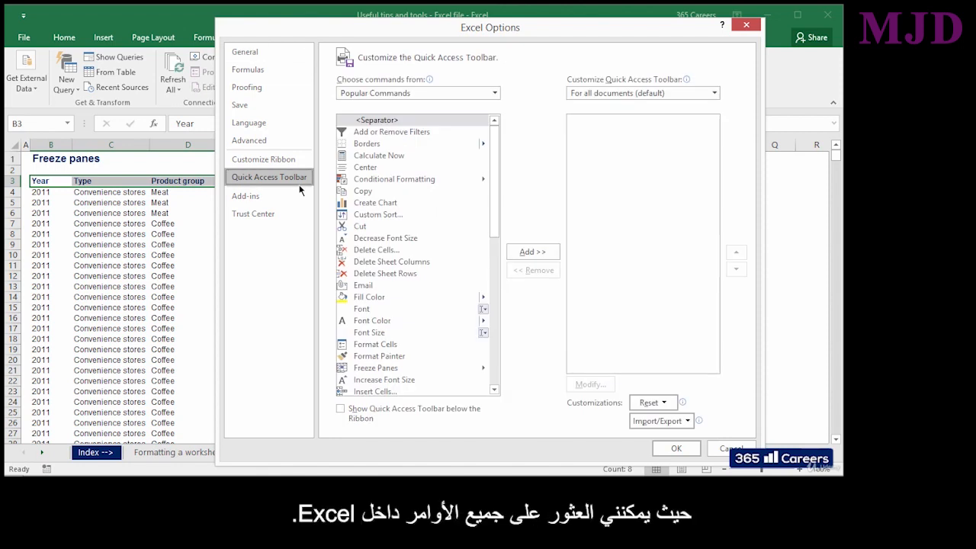
mouse_move(496, 154)
mouse_down()
mouse_move(500, 313)
mouse_move(494, 152)
mouse_up()
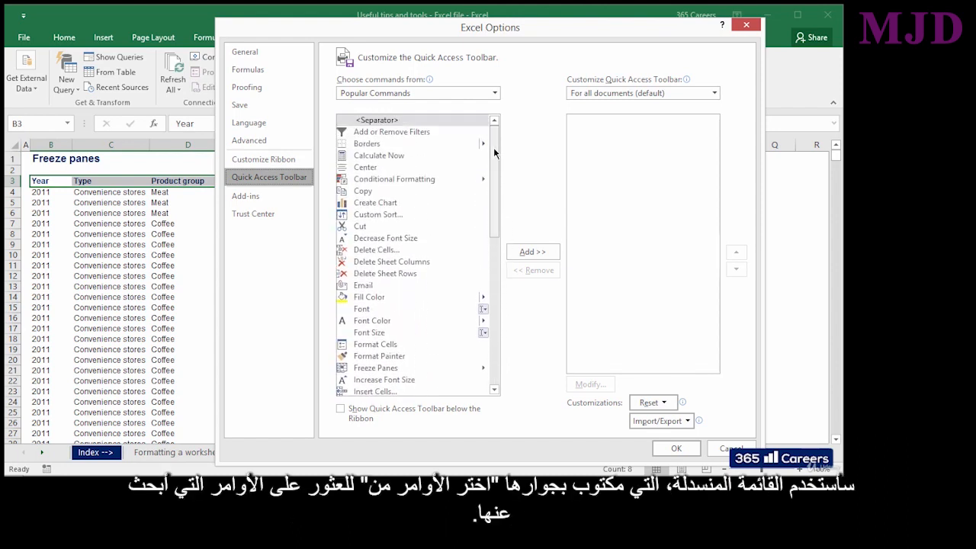
- List the Data Tab commands and add the Add or Remove Filters command to the Quick Access Toolbar
click(495, 93)
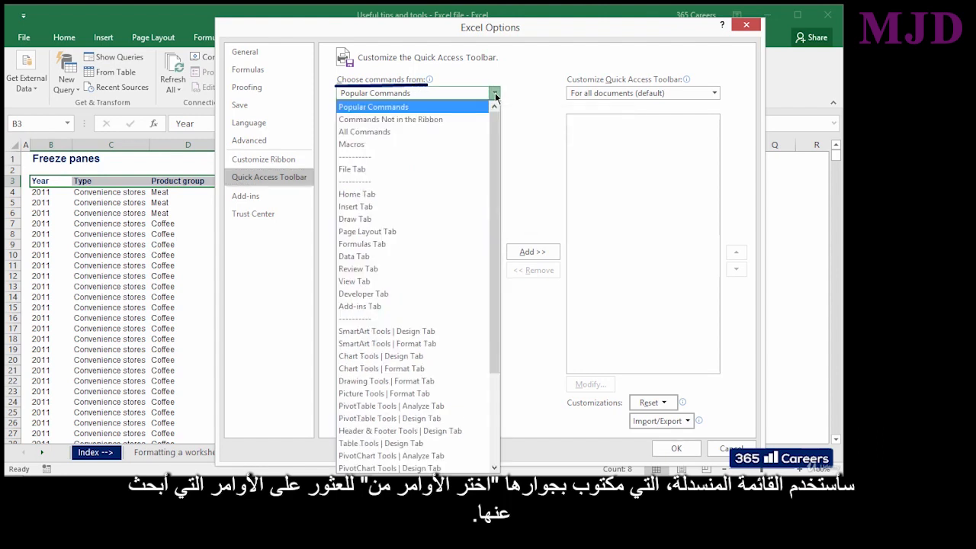
drag(495, 142, 495, 182)
click(420, 203)
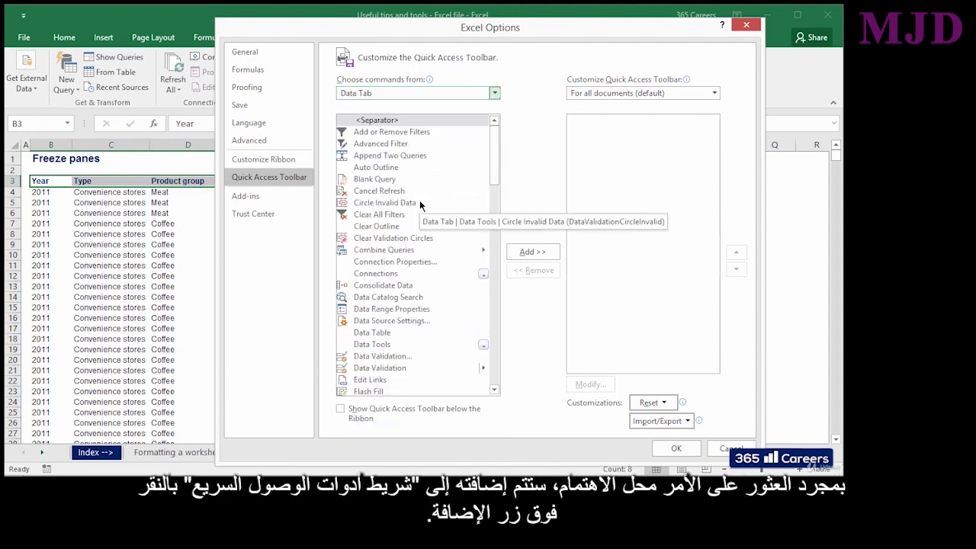
click(415, 133)
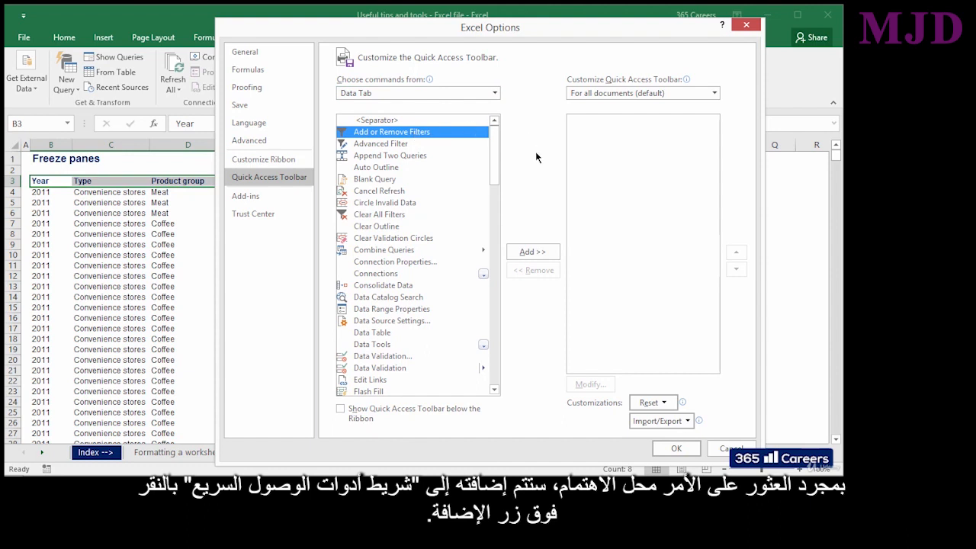
click(549, 252)
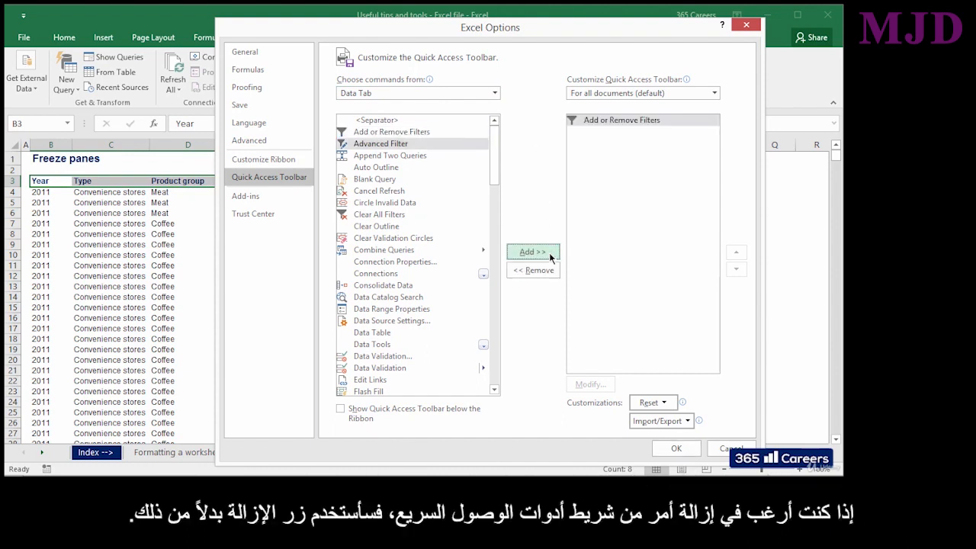
- Remove the Add or Remove Filters command from the Quick Access Toolbar's command list
click(674, 122)
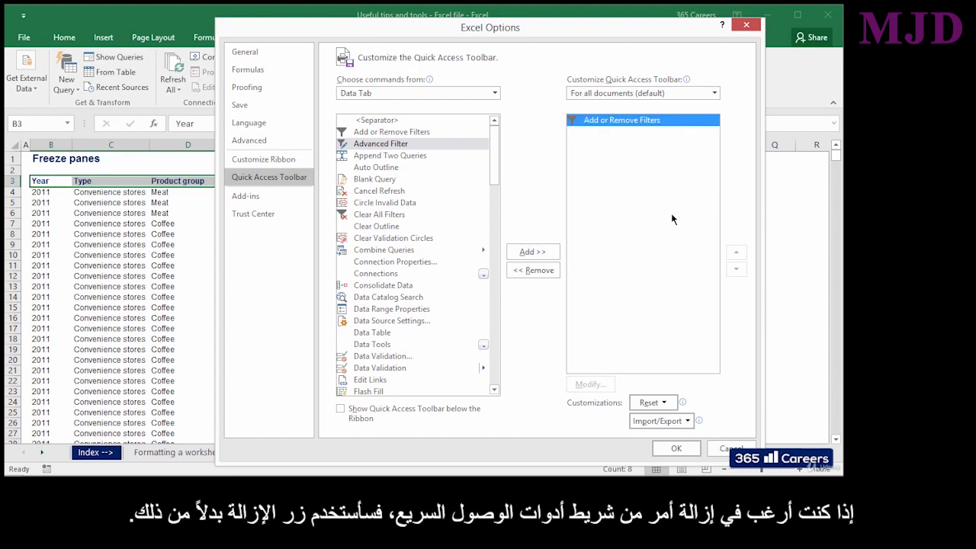
click(556, 271)
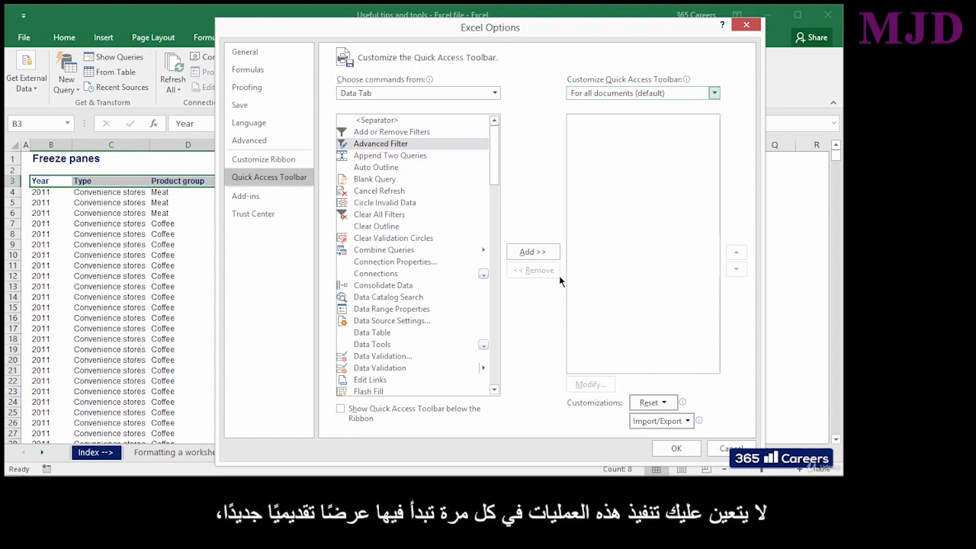
- Put the Add or Remove Filters command back on the Quick Access Toolbar and apply the options
click(459, 133)
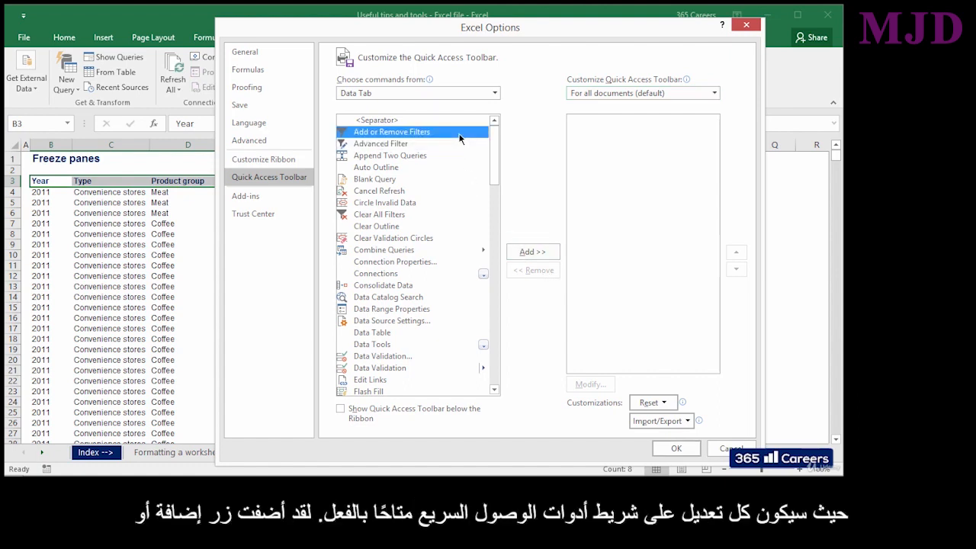
click(524, 257)
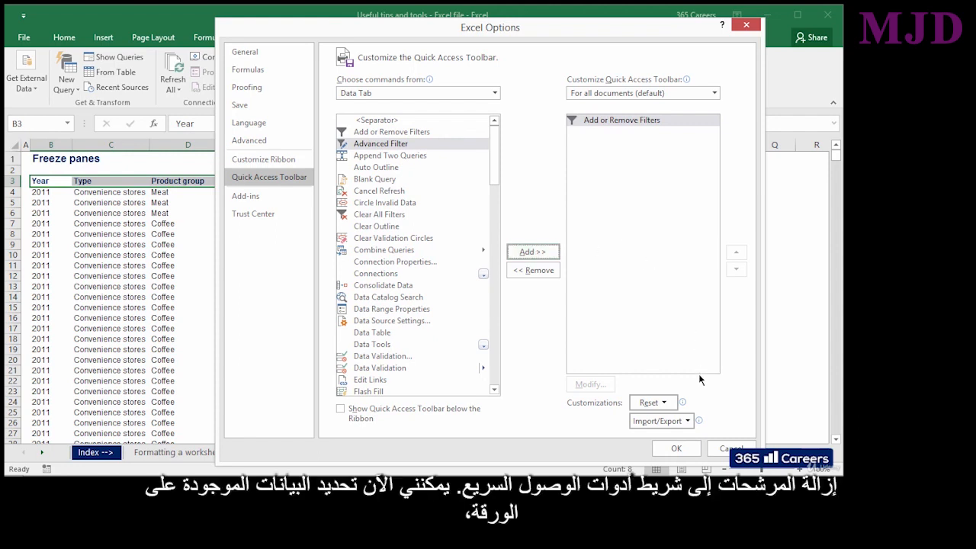
click(691, 449)
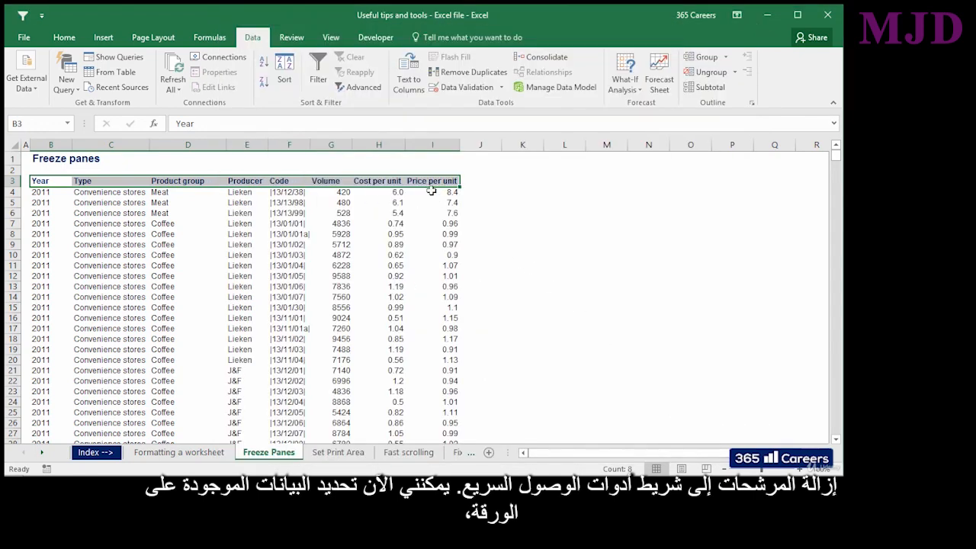
- Filter the header row B3:I3 with the Quick Access Toolbar's filter command
drag(432, 183, 59, 181)
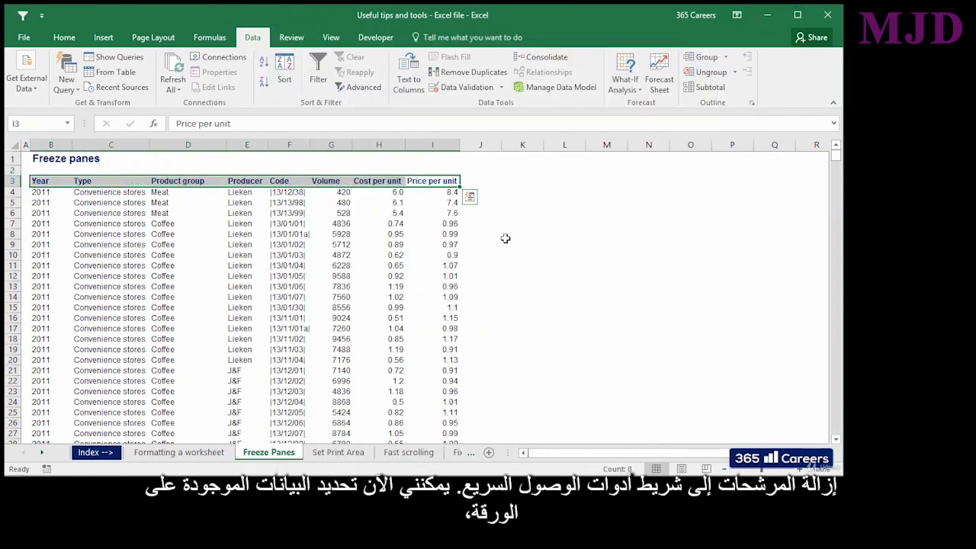
click(25, 18)
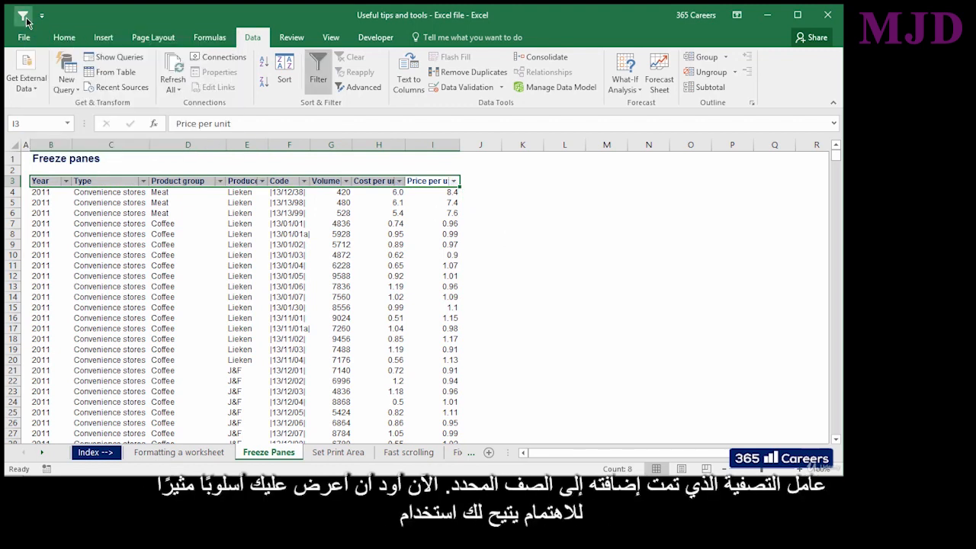
click(491, 214)
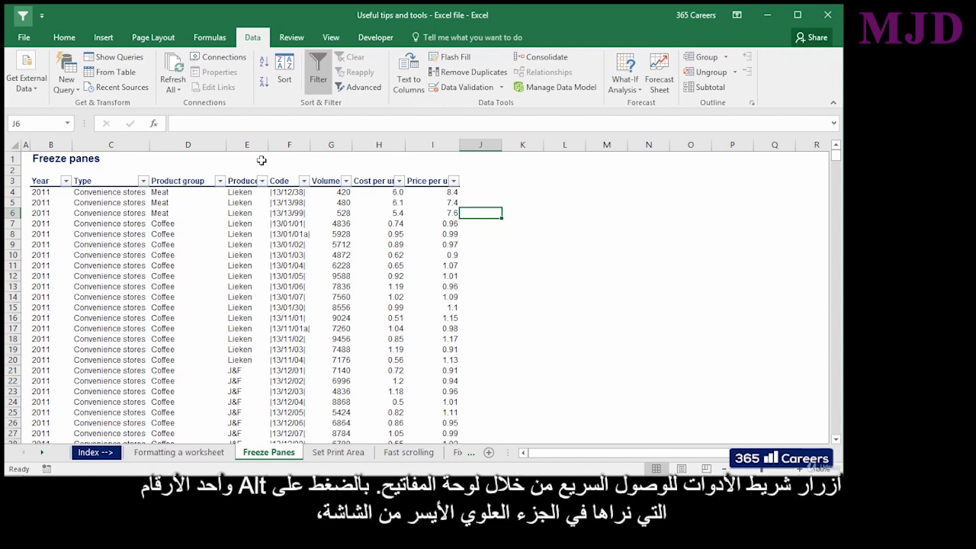
- Remove the filter from the header row B3:I3 with the first Quick Access Toolbar command
click(54, 180)
drag(54, 180, 454, 180)
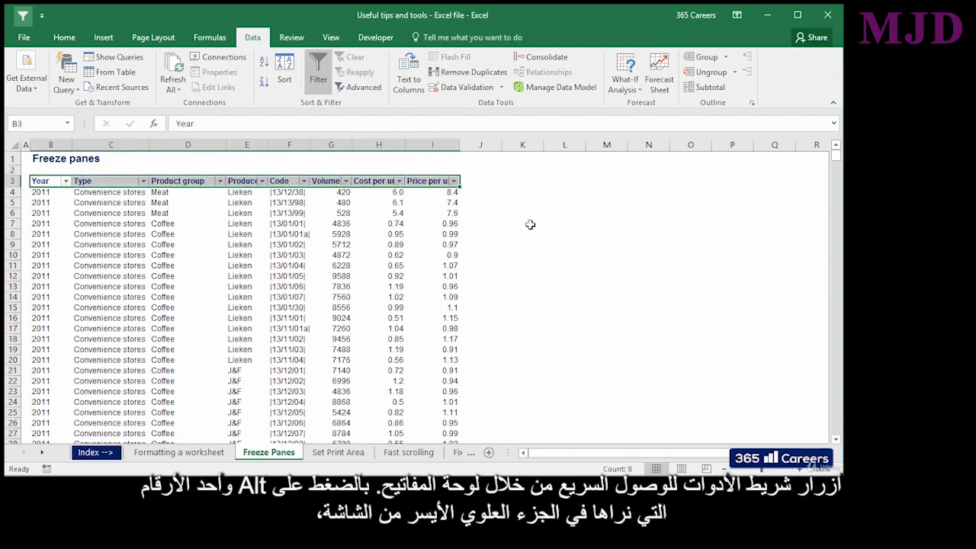
key(alt)
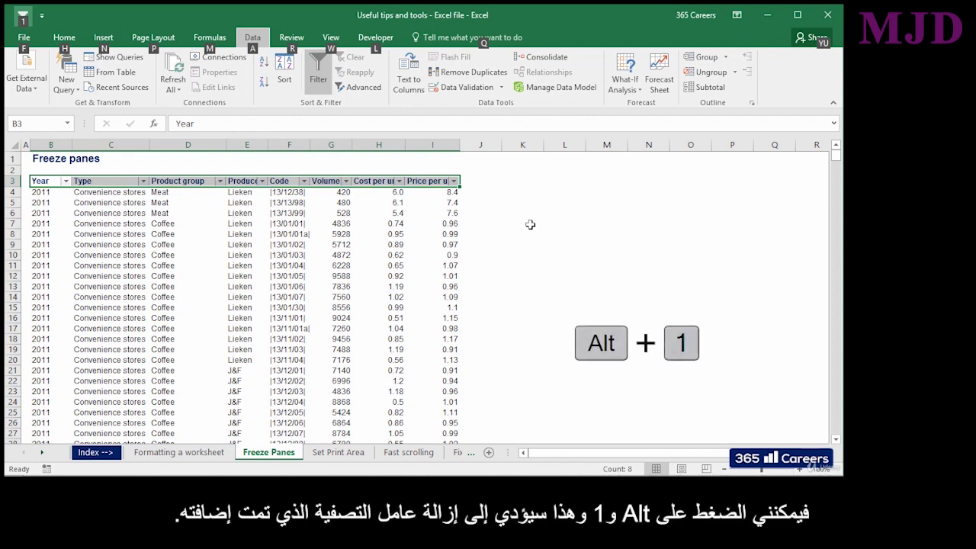
key(1)
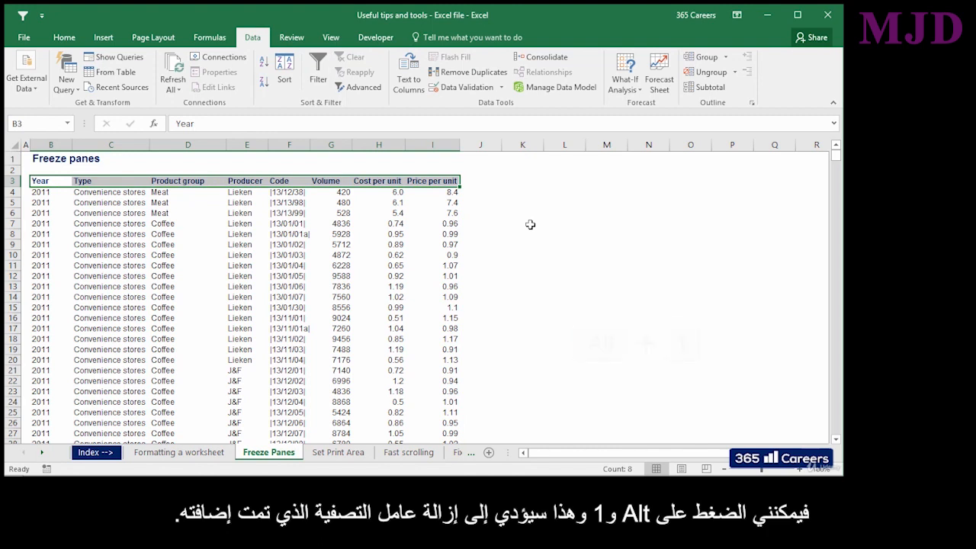
- Reapply the filter to the header row with the first Quick Access Toolbar command and deselect the row
key(alt)
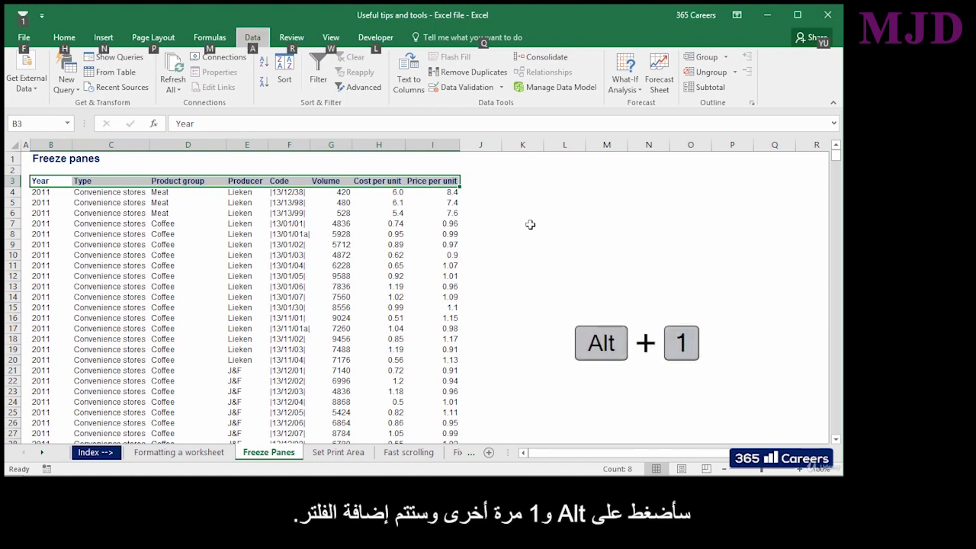
key(1)
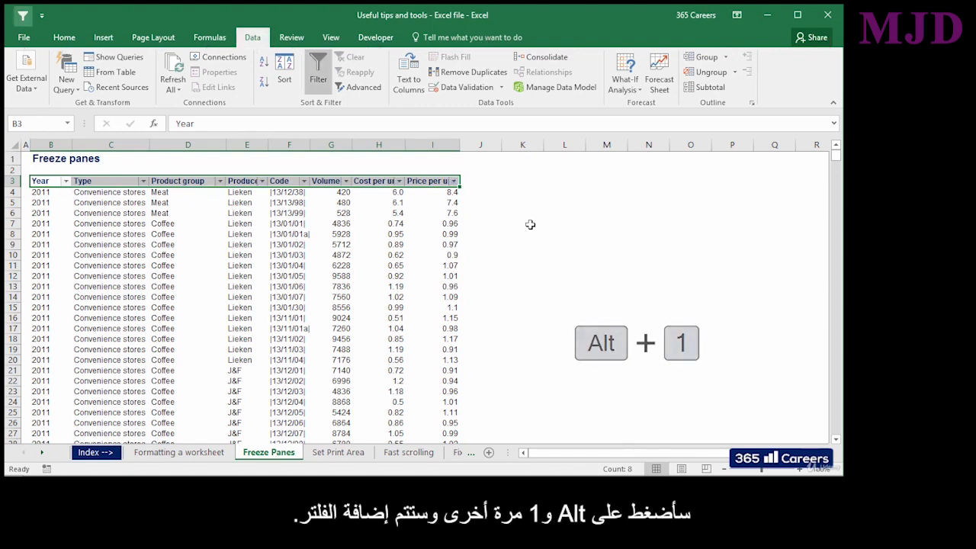
click(530, 224)
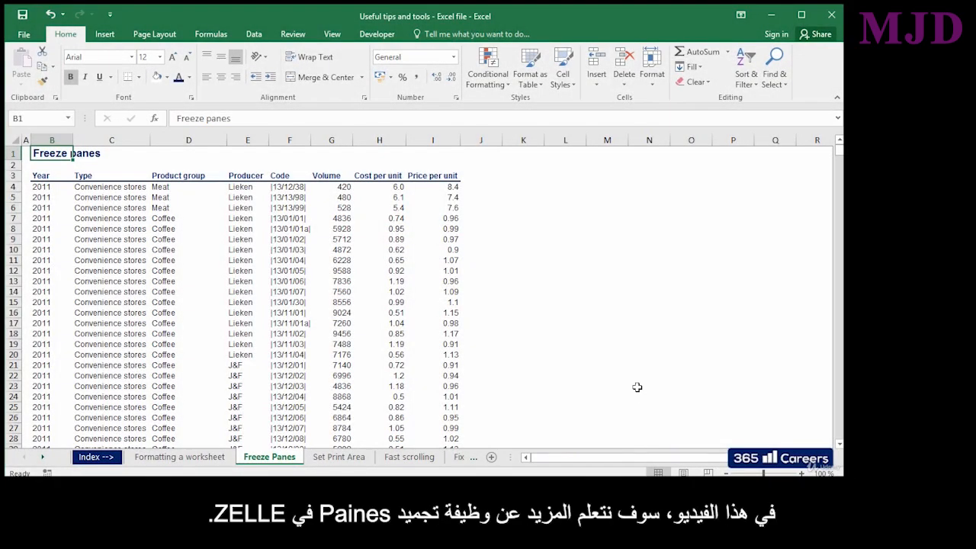
- Examine the unfrozen table by going from C4 to its last row, moving back up through the rows, and returning to B4
click(605, 335)
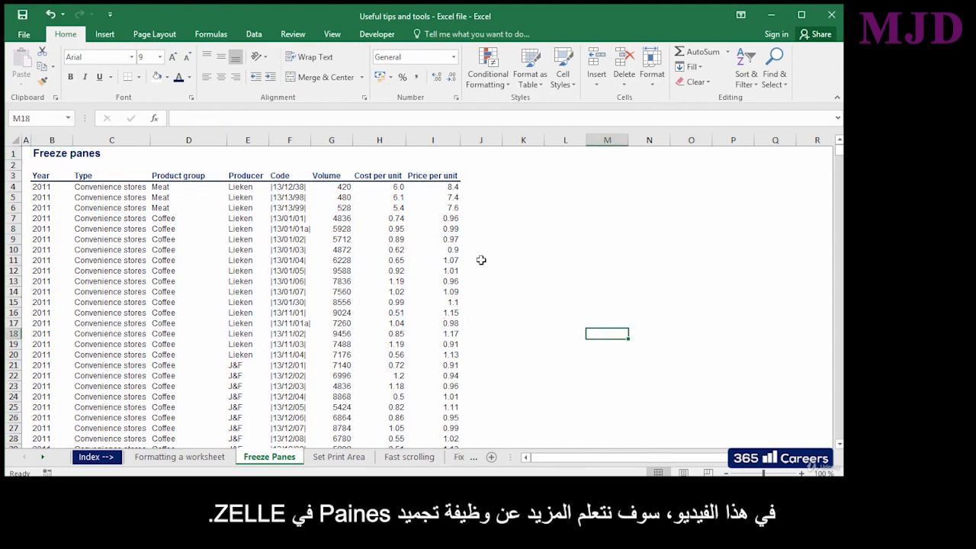
click(99, 187)
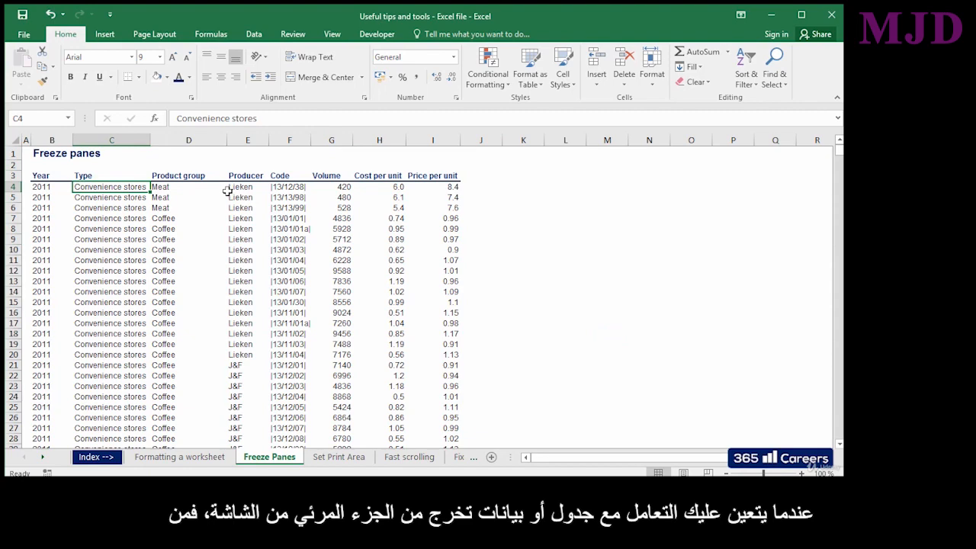
key(ctrl+Down)
key(Up)
key(Up)
key(Up)
key(Up)
key(Up)
key(Up)
key(Up)
key(Up)
key(Up)
key(Up)
key(Up)
key(Up)
key(Up)
key(Up)
key(Up)
key(Up)
key(Up)
key(Up)
key(Up)
key(Up)
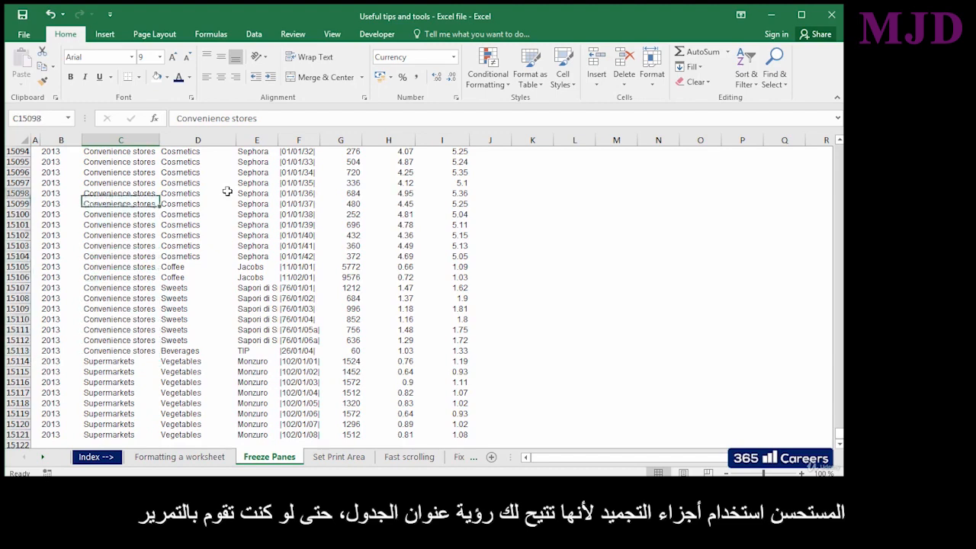
key(Up)
key(Up)
key(Up)
key(Up)
key(Up)
key(Up)
key(Up)
key(Up)
key(Up)
key(Up)
key(Up)
key(Up)
key(Up)
key(Up)
key(Up)
key(Up)
key(Up)
key(Up)
key(Up)
key(Up)
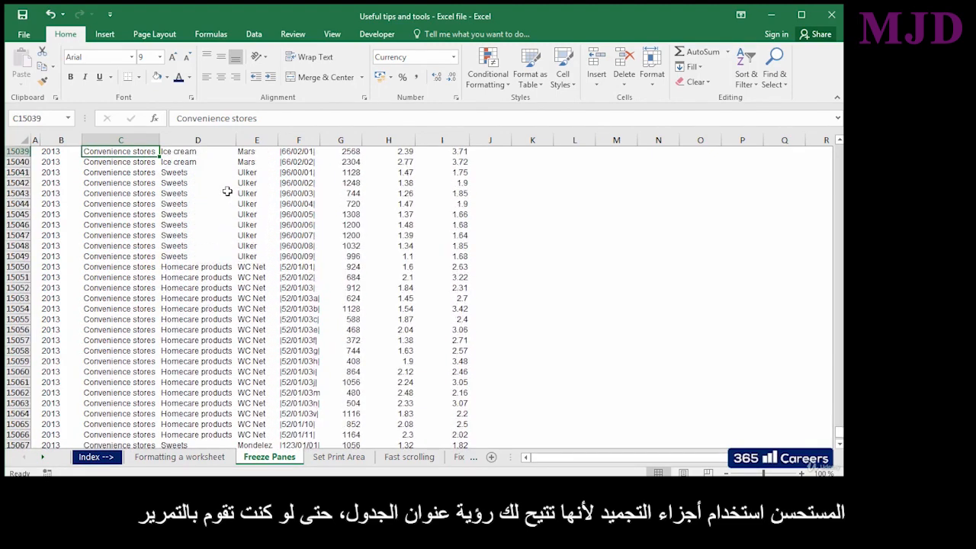
key(Up)
key(Up)
key(Up)
key(Up)
key(Up)
key(Up)
key(Up)
key(Up)
key(Up)
key(Up)
key(ctrl+Up)
key(ctrl+Up)
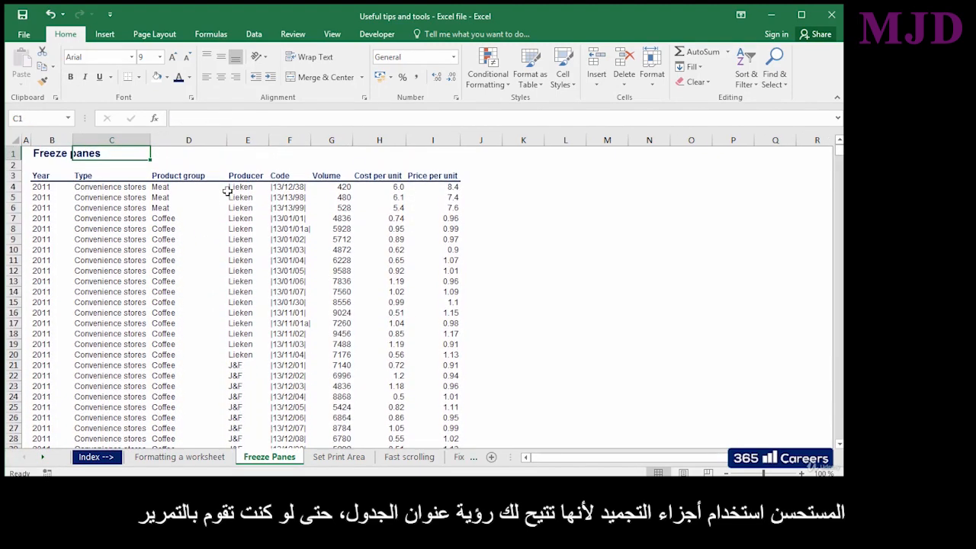
key(Down)
key(Down)
key(Down)
key(Left)
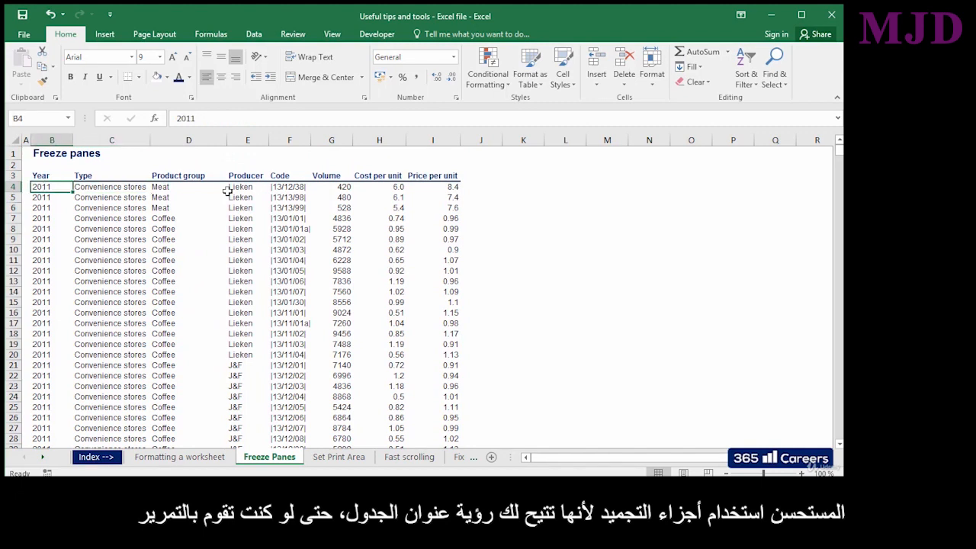
- Freeze the panes above row 4 so the column headings in row 3 stay in view
drag(42, 175, 453, 174)
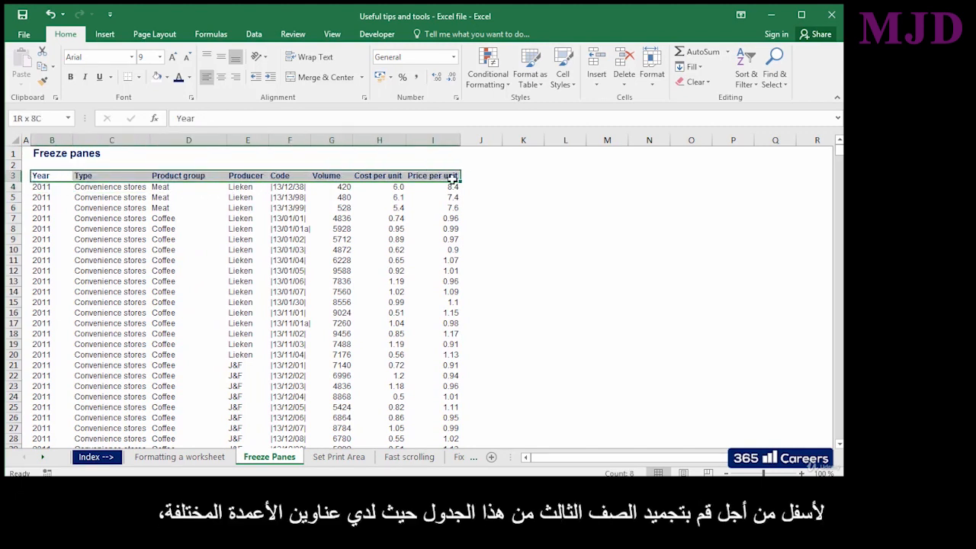
click(84, 237)
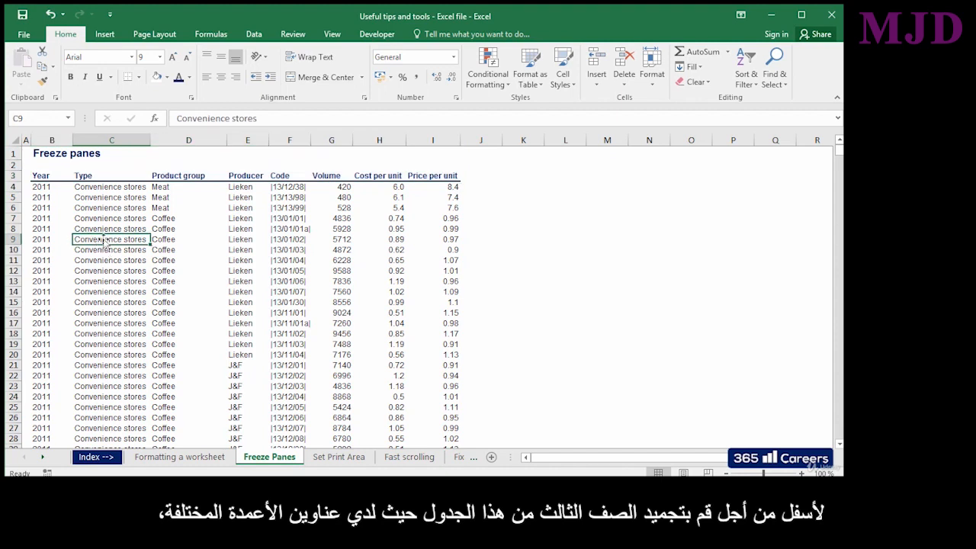
click(11, 186)
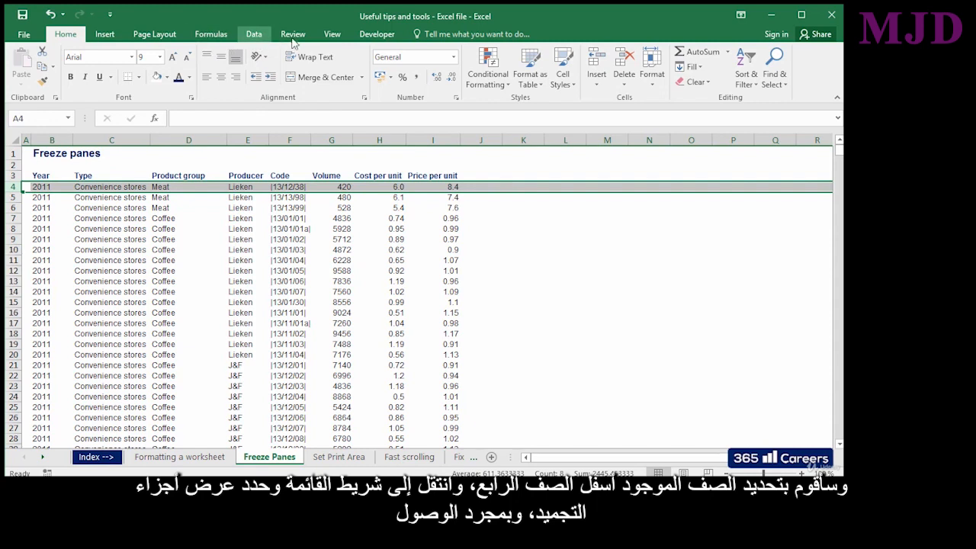
click(332, 35)
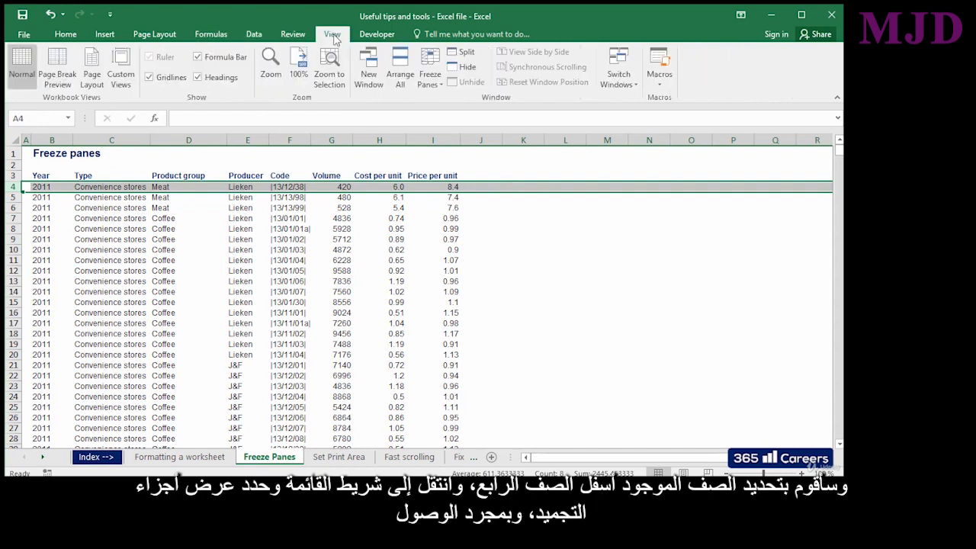
click(432, 85)
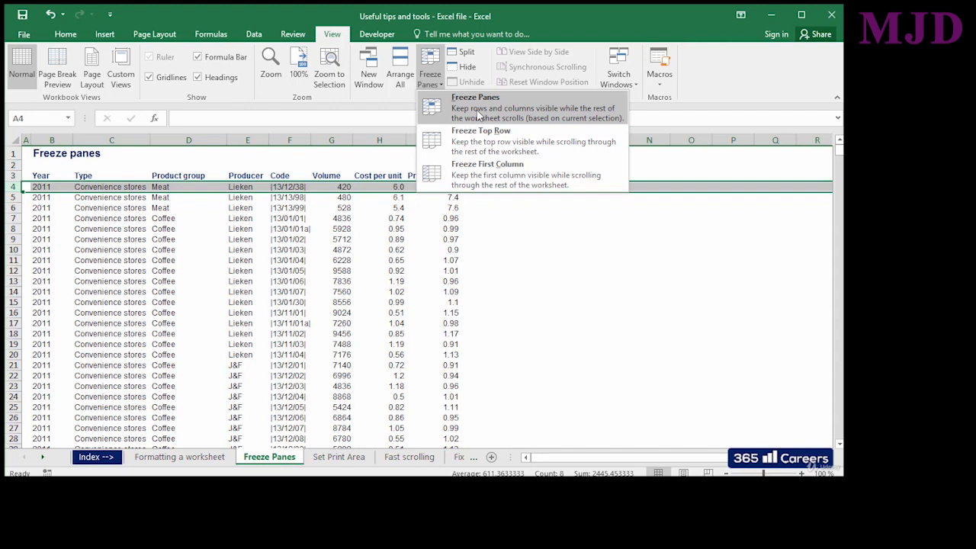
click(478, 115)
- Check the frozen headings by moving down the Code column from F14 to row 130, ending in the Producer column
click(288, 292)
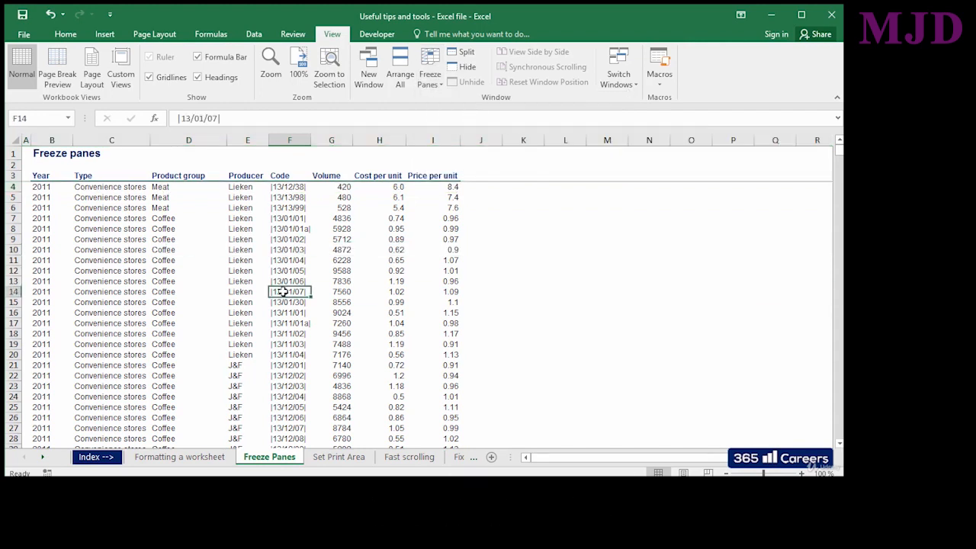
key(Down)
key(Down)
key(Down)
key(Down)
key(Down)
key(Down)
key(Down)
key(Down)
key(Down)
key(Down)
key(Down)
key(Down)
key(Down)
key(Down)
key(Down)
key(Down)
key(Down)
key(Down)
key(Down)
key(Down)
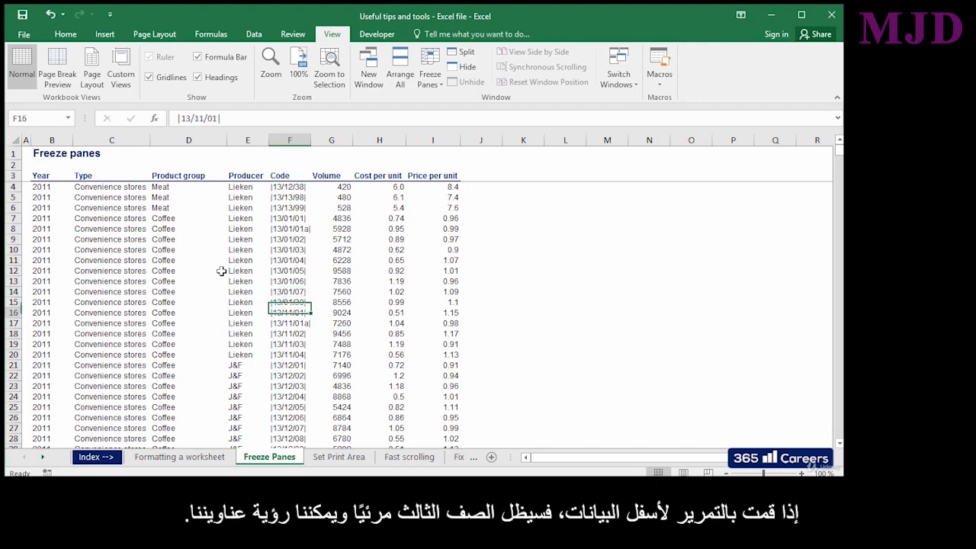
key(Down)
key(Down)
key(Down)
key(Down)
key(Down)
key(Down)
key(Down)
key(Down)
key(Down)
key(Down)
key(Down)
key(Down)
key(Down)
key(Down)
key(Down)
key(Down)
key(Down)
key(Down)
key(Down)
key(Down)
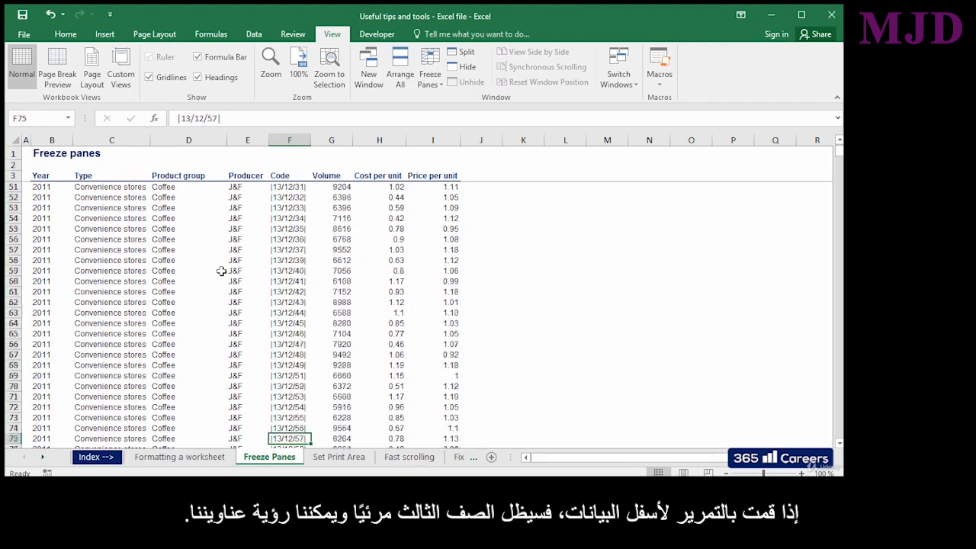
key(Down)
key(Down)
key(Down)
key(Down)
key(Down)
key(Down)
key(Down)
key(Down)
key(Down)
key(Down)
key(Down)
key(Down)
key(Down)
key(Down)
key(Down)
key(Down)
key(Down)
key(Down)
key(Down)
key(Down)
key(Left)
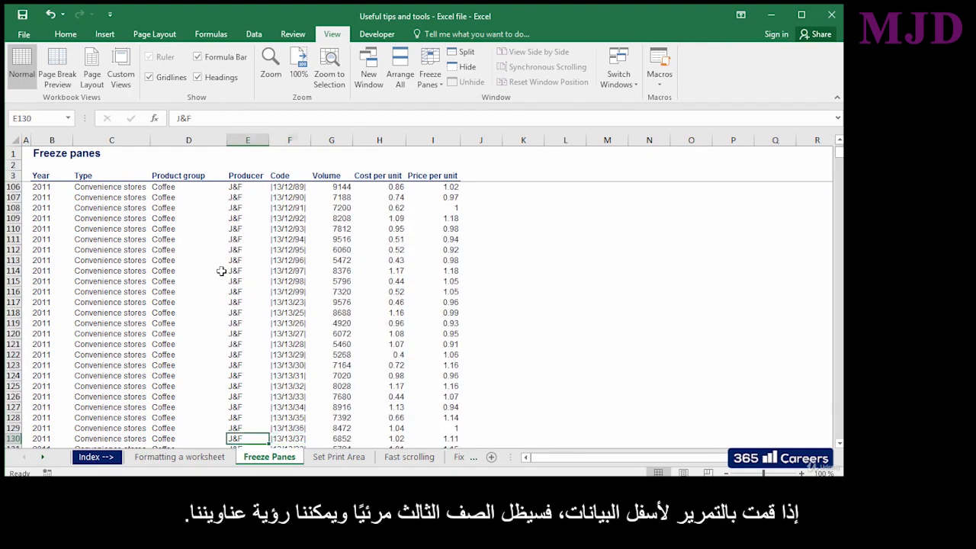
- Jump to the table's last row in the Producer column and move up to row 15080 to examine the frozen headings
key(ctrl+Down)
key(Up)
key(Up)
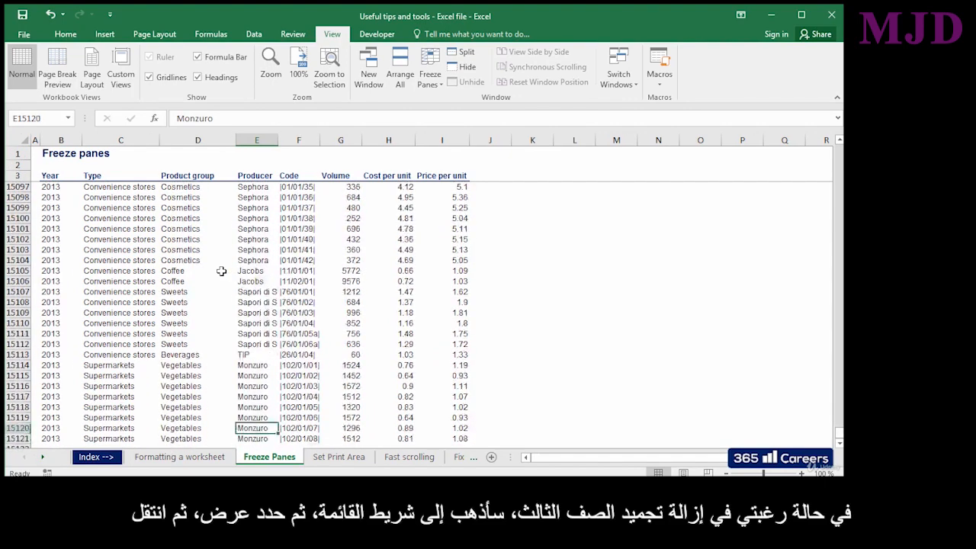
key(Up)
key(Up)
key(Up)
key(Up)
key(Up)
key(Up)
key(Up)
key(Up)
key(Up)
key(Up)
key(Up)
key(Up)
key(Up)
key(Up)
key(Up)
key(Up)
key(Up)
key(Up)
key(Up)
key(Up)
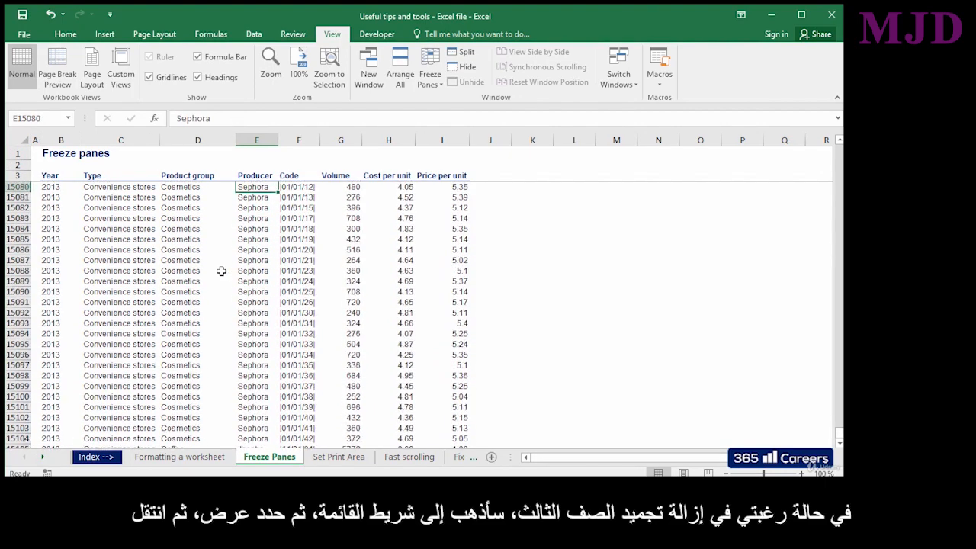
- Return to the top of the table, select row 4 and unfreeze the panes
key(ctrl+Up)
key(Down)
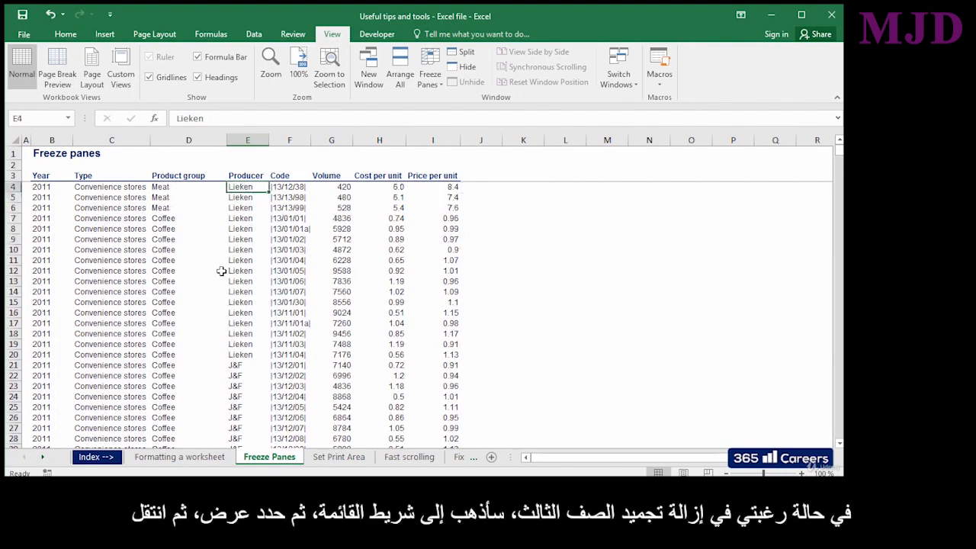
key(shift+space)
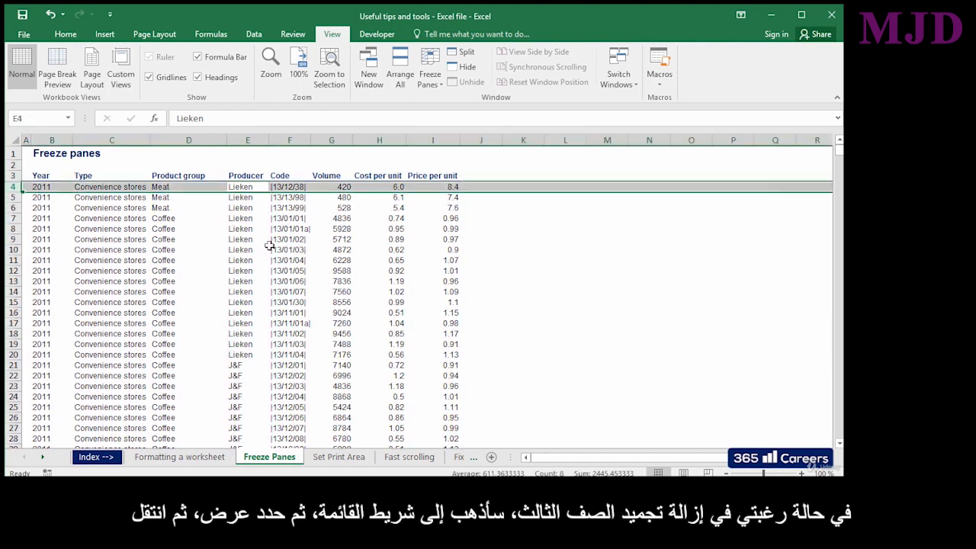
click(436, 87)
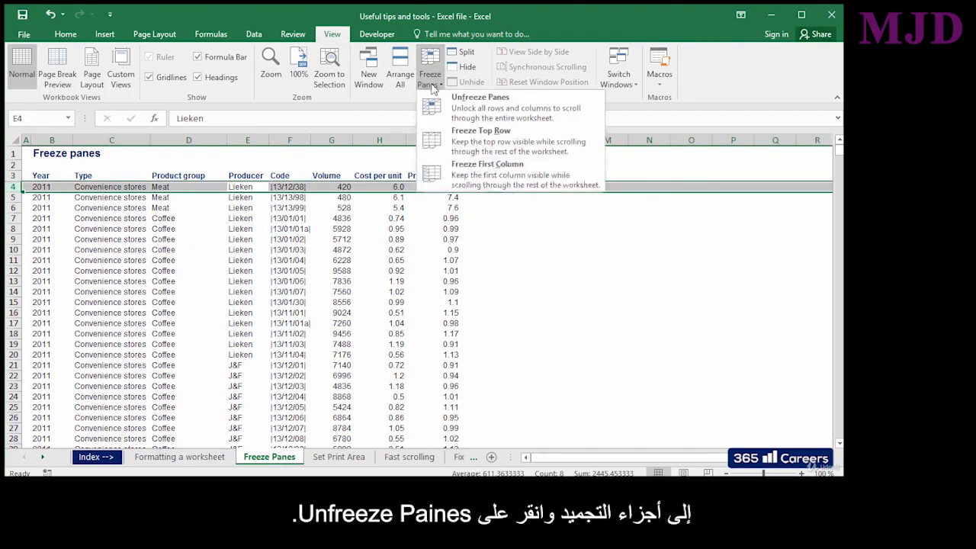
click(474, 111)
- Check the unfrozen table by moving down the Volume column to row 63 and returning to the top
click(321, 252)
key(Down)
key(Down)
key(Down)
key(Down)
key(Down)
key(Down)
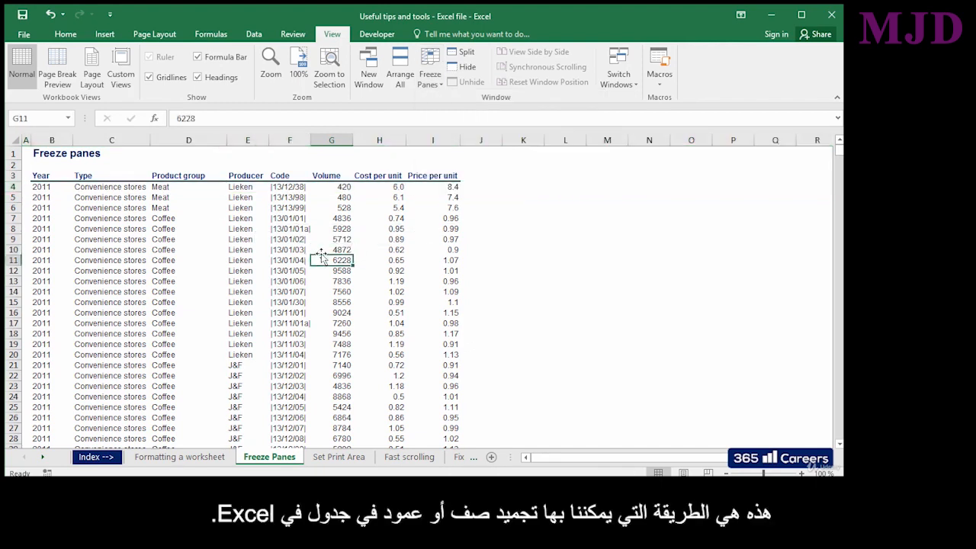
key(Down)
key(Down)
key(Down)
key(Down)
key(Down)
key(Down)
key(Down)
key(Down)
key(Down)
key(Down)
key(Down)
key(Down)
key(Down)
key(Down)
key(Down)
key(Down)
key(Down)
key(Down)
key(Down)
key(Down)
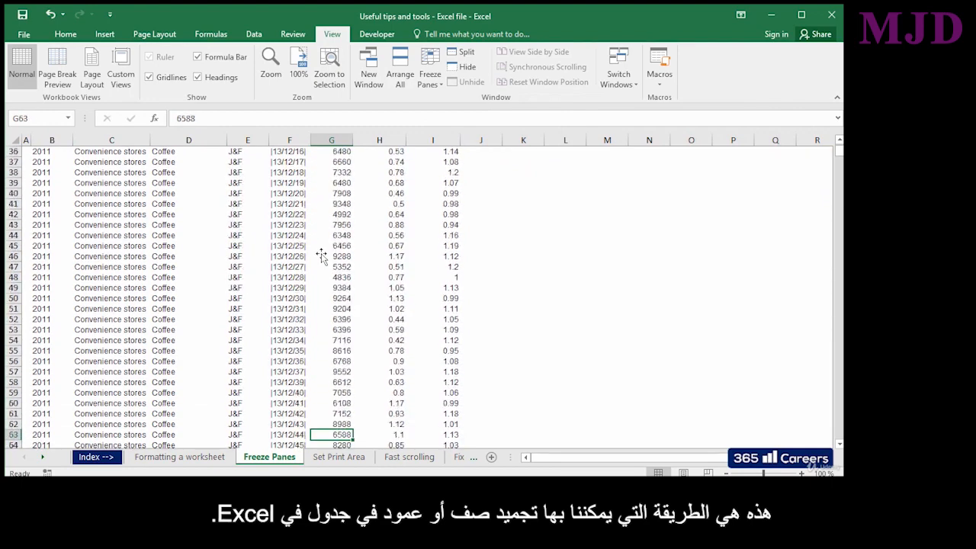
key(ctrl+Up)
key(ctrl+Up)
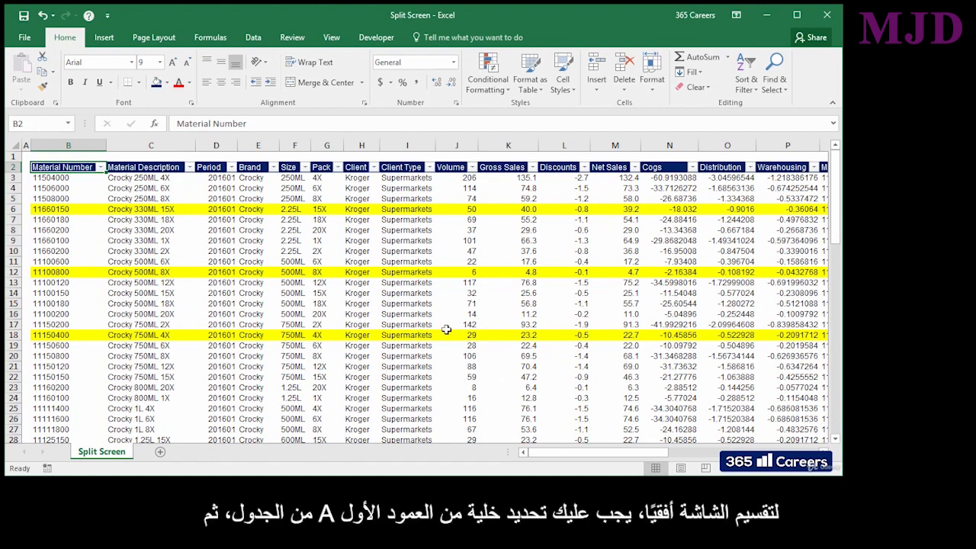
- Split the Split Screen worksheet horizontally at cell A17
click(25, 144)
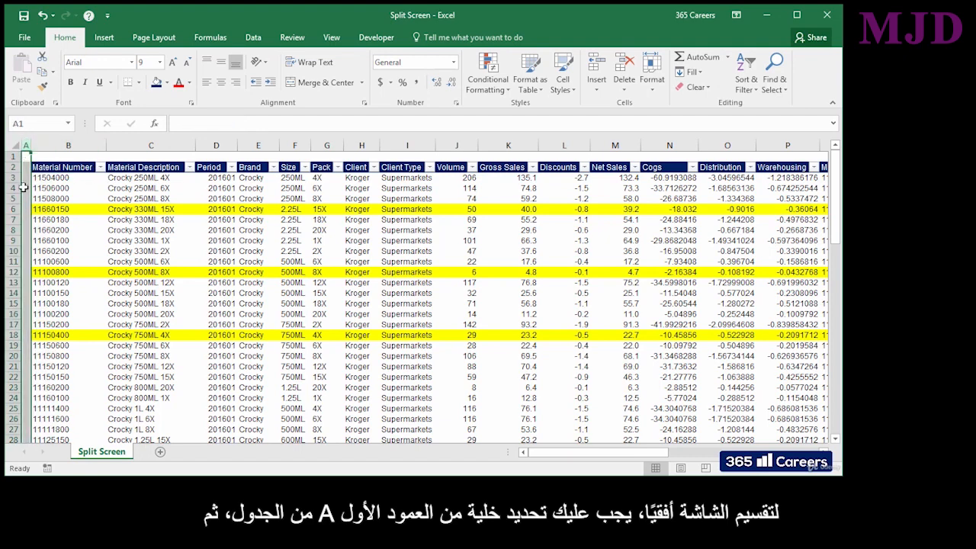
click(25, 323)
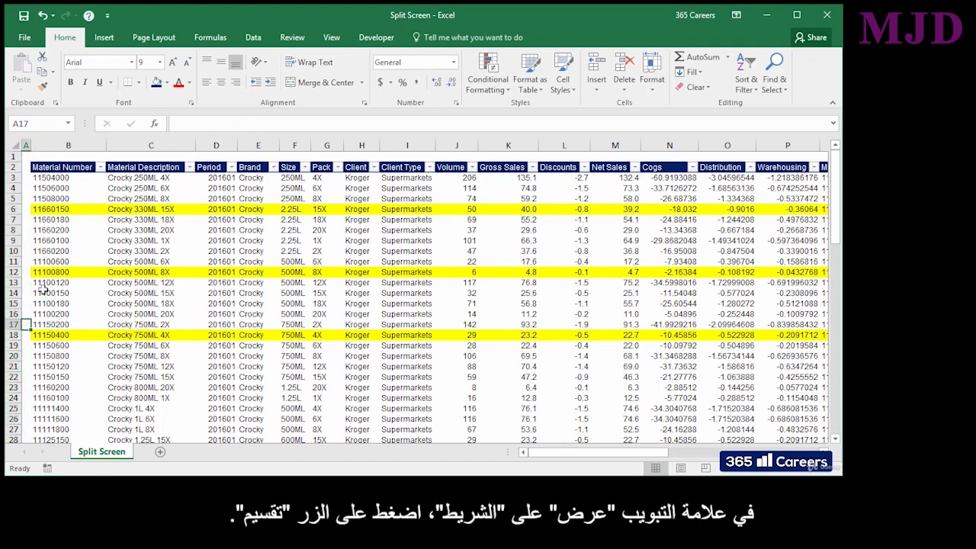
click(331, 38)
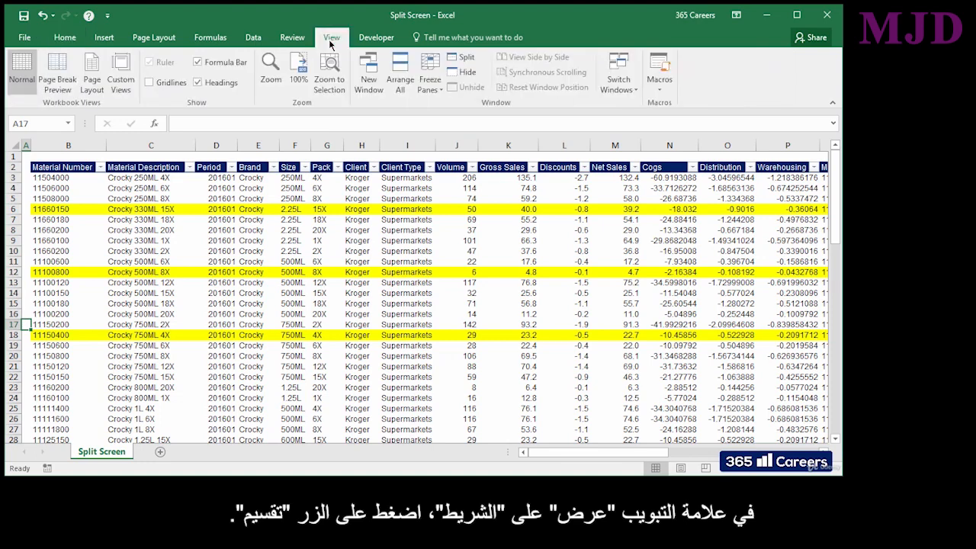
click(480, 61)
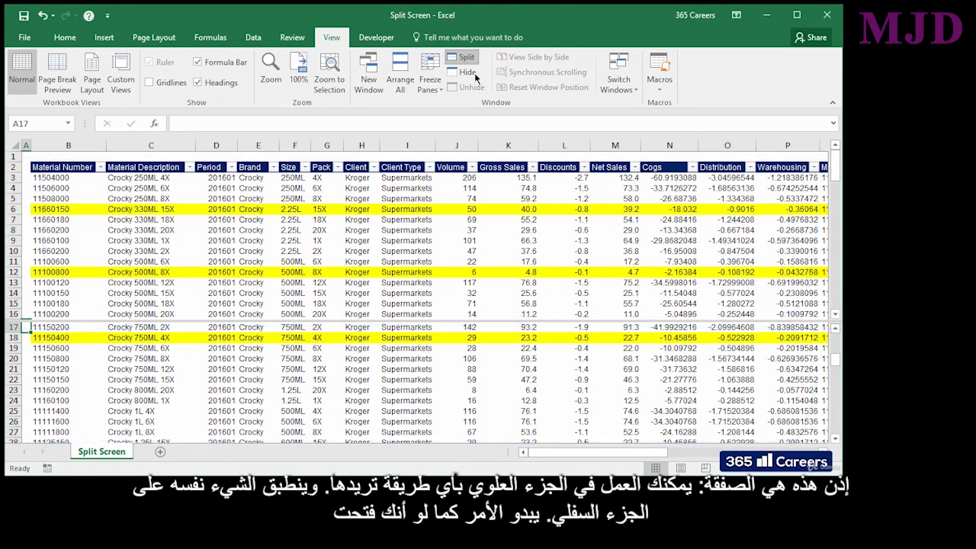
- Examine the horizontal split by moving through the Client Type column in the upper pane down to row 37
click(424, 196)
key(Down)
key(Down)
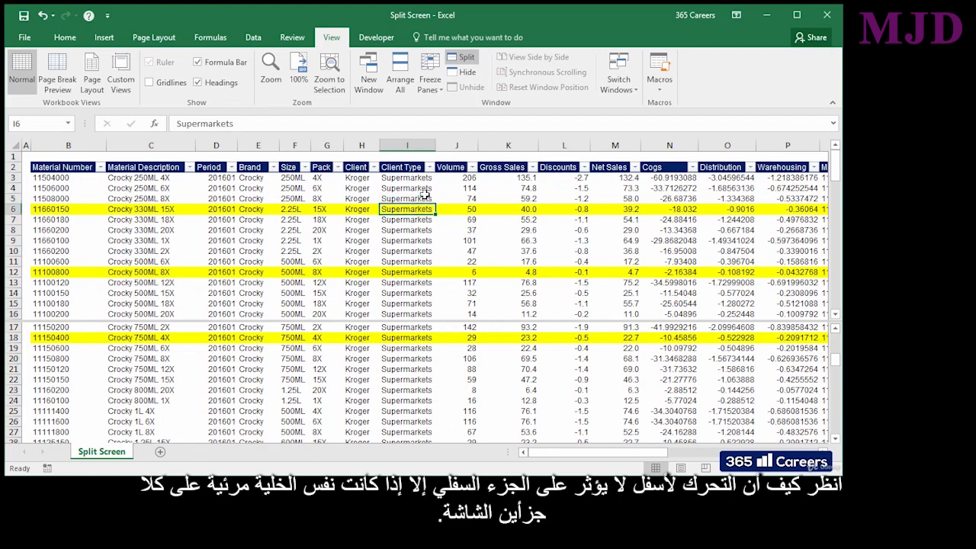
key(Left)
key(Down)
key(Down)
key(Down)
key(Down)
key(Right)
key(Down)
key(Down)
key(Down)
key(Down)
key(Down)
key(Down)
key(Down)
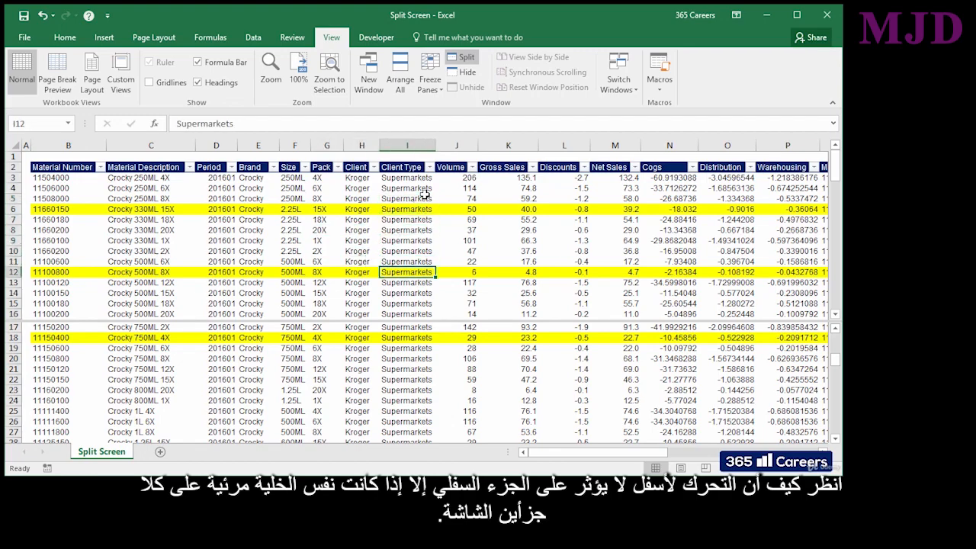
key(Down)
key(Down)
key(Down)
key(Down)
key(Down)
key(Down)
key(Down)
key(Down)
key(Down)
key(Down)
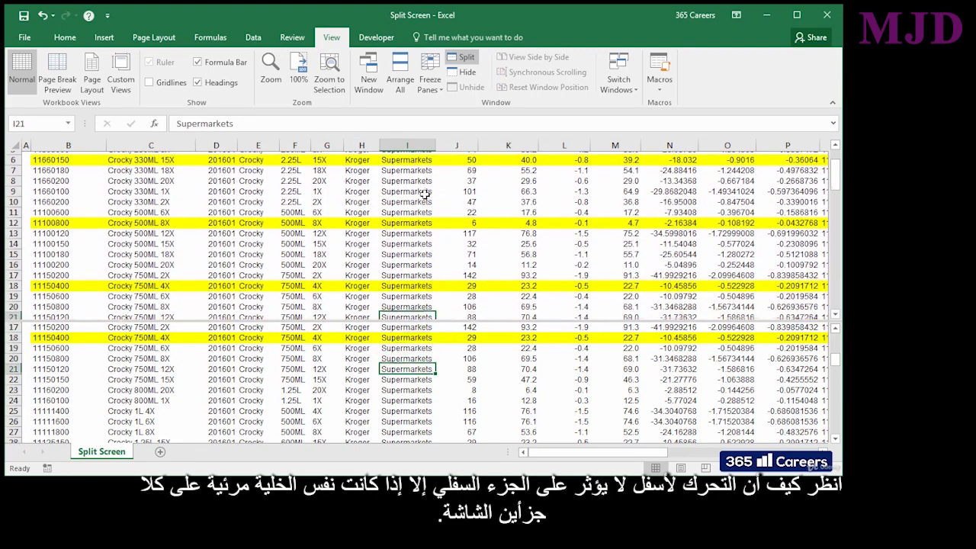
key(Down)
key(Down)
key(Down)
key(Down)
key(Down)
key(Down)
key(Down)
key(Down)
key(Down)
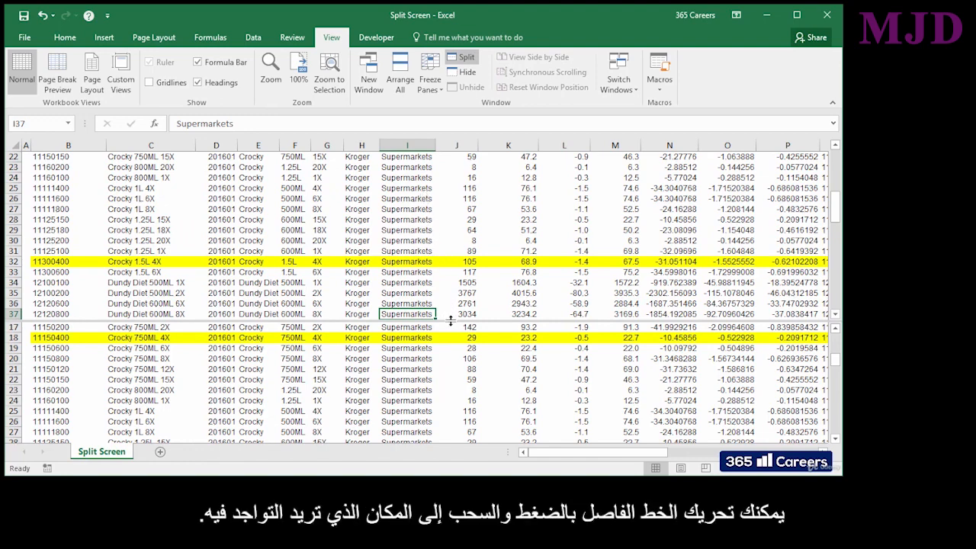
- Move the horizontal split line up to just below row 29 of the upper pane and then remove the split
drag(451, 321, 450, 237)
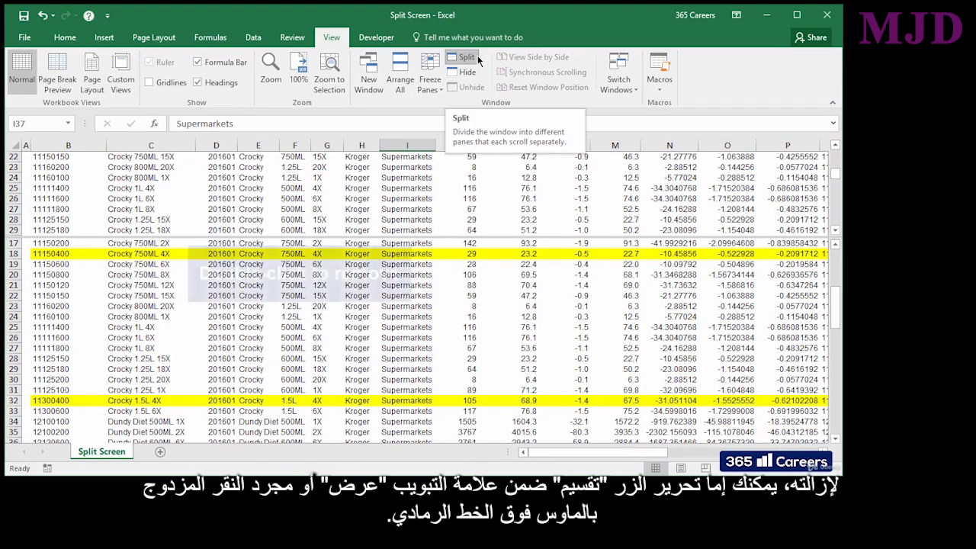
double_click(446, 237)
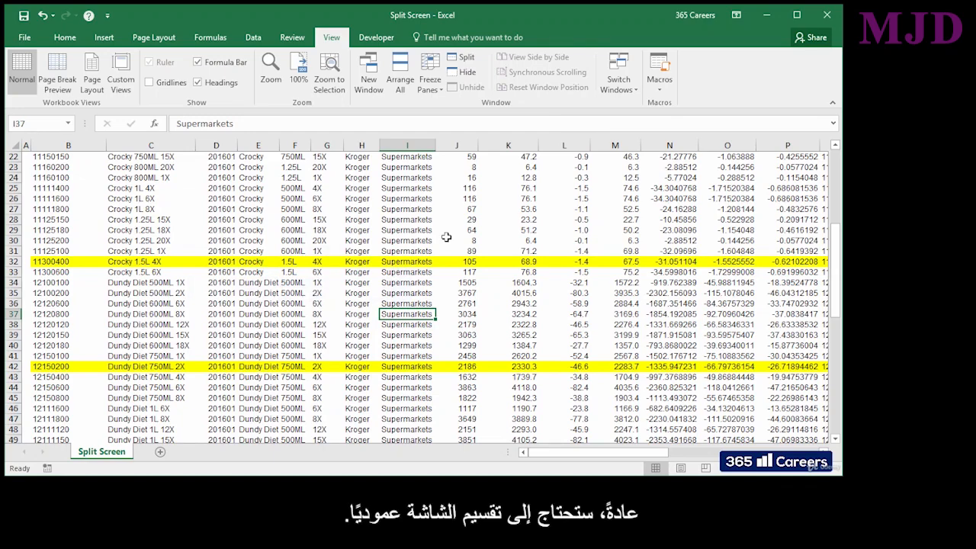
- Split the worksheet vertically at cell H1, before the Client column
scroll(446, 237, up, 7)
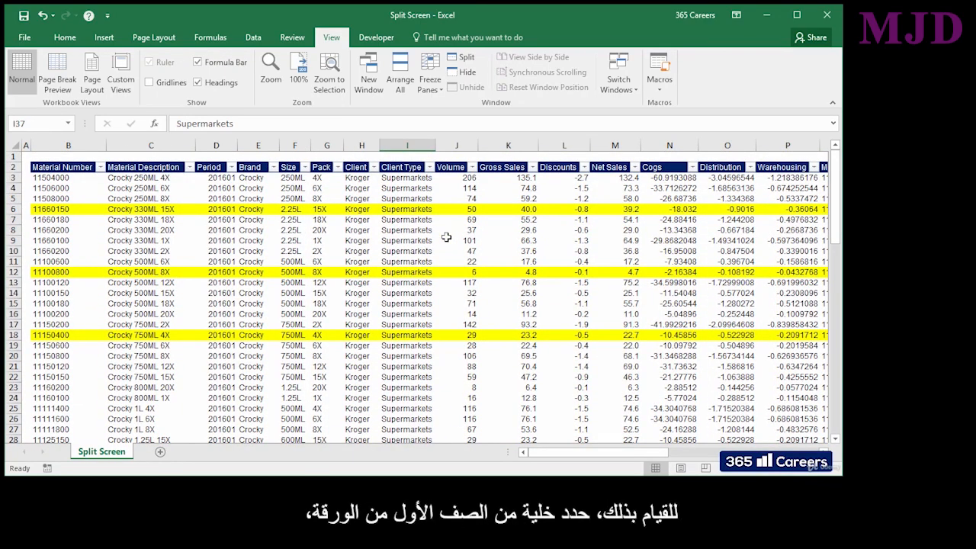
click(15, 156)
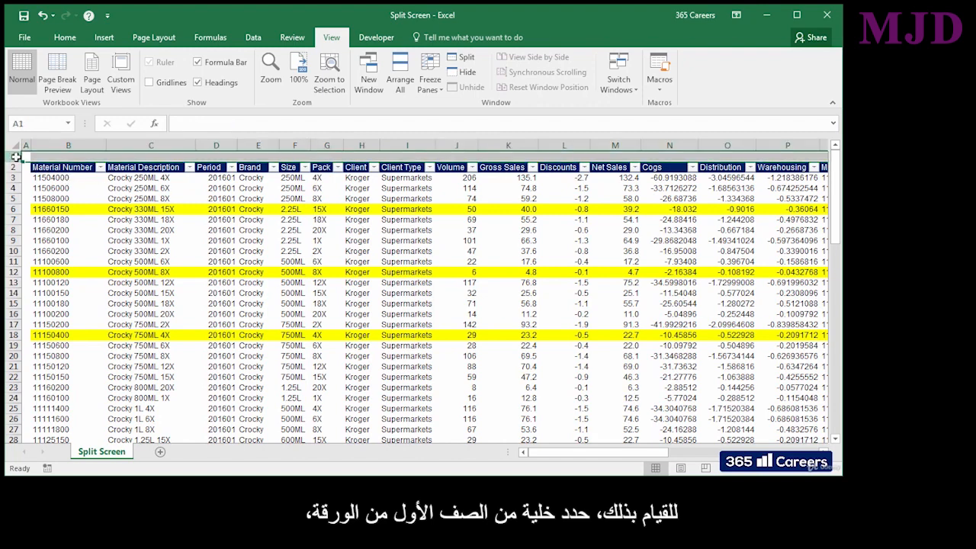
click(368, 156)
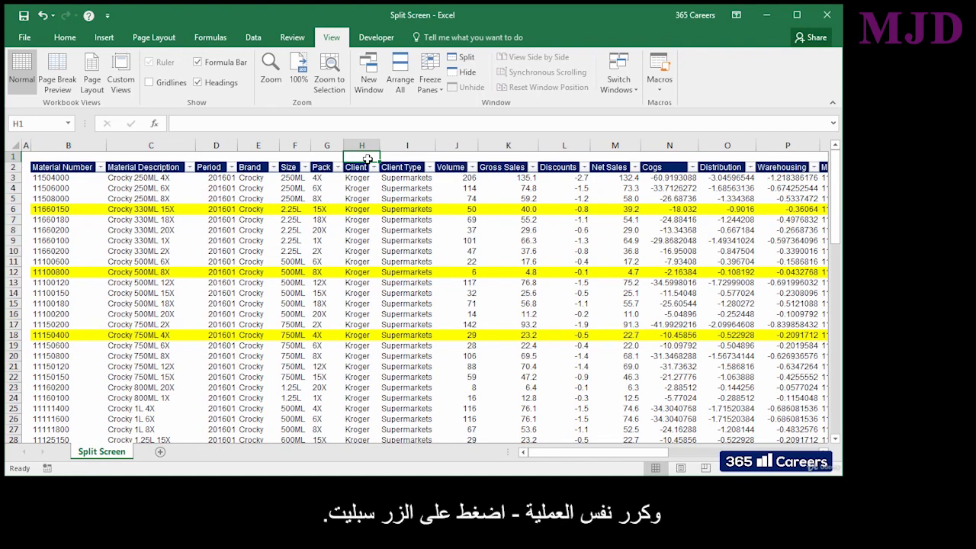
click(477, 60)
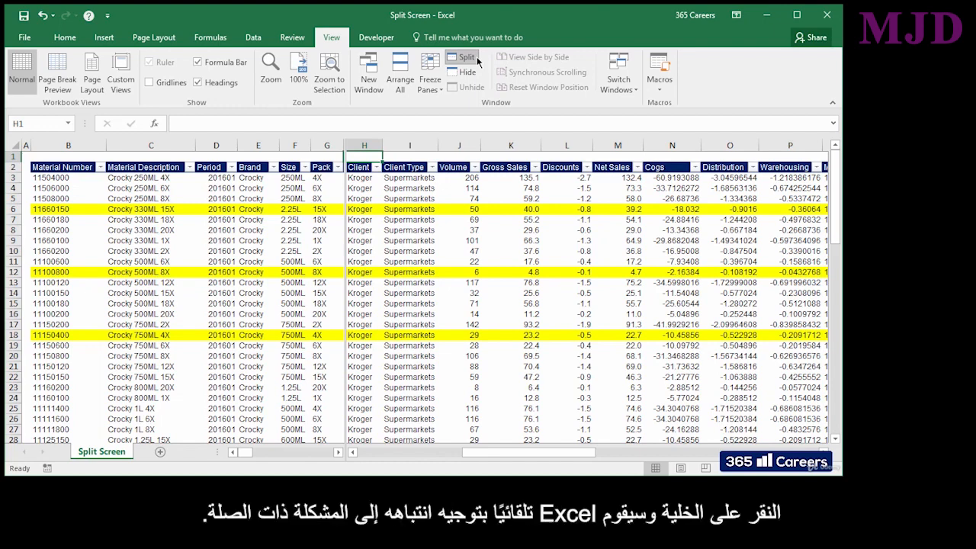
- Examine the right-hand pane by moving from K12 across to M12, back to column K and down to row 15
click(507, 274)
key(Right)
key(Right)
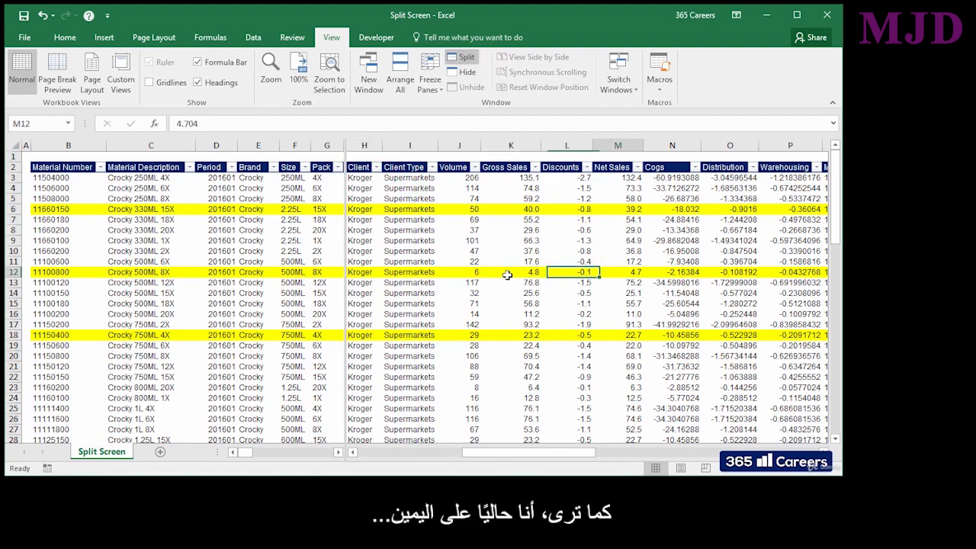
key(Left)
key(Left)
key(Down)
key(Down)
key(Down)
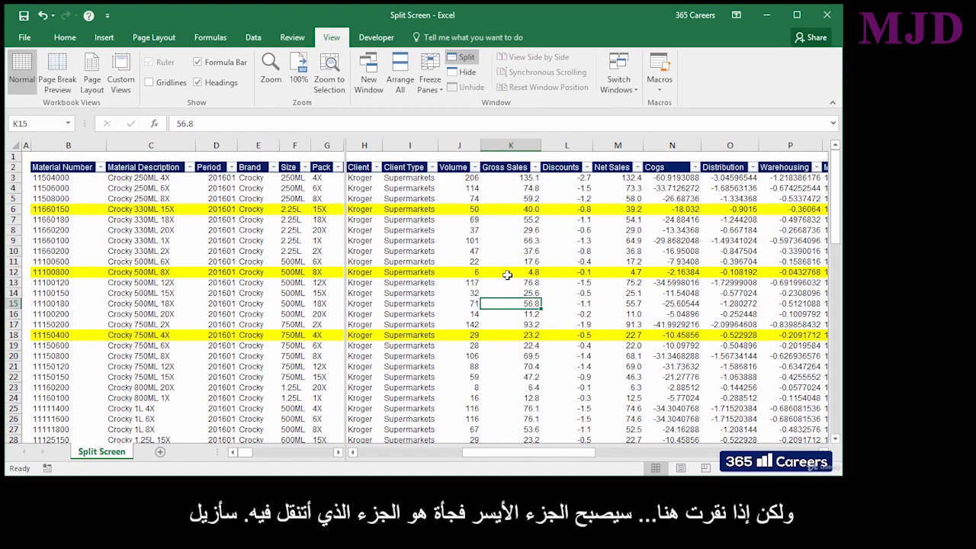
- Examine the left-hand pane by moving from row 14 of the Pack column across the columns and ending at D19
click(315, 290)
key(Right)
key(Right)
key(Right)
key(Left)
key(Left)
key(Left)
key(Left)
key(Left)
key(Left)
key(Left)
key(Left)
key(Left)
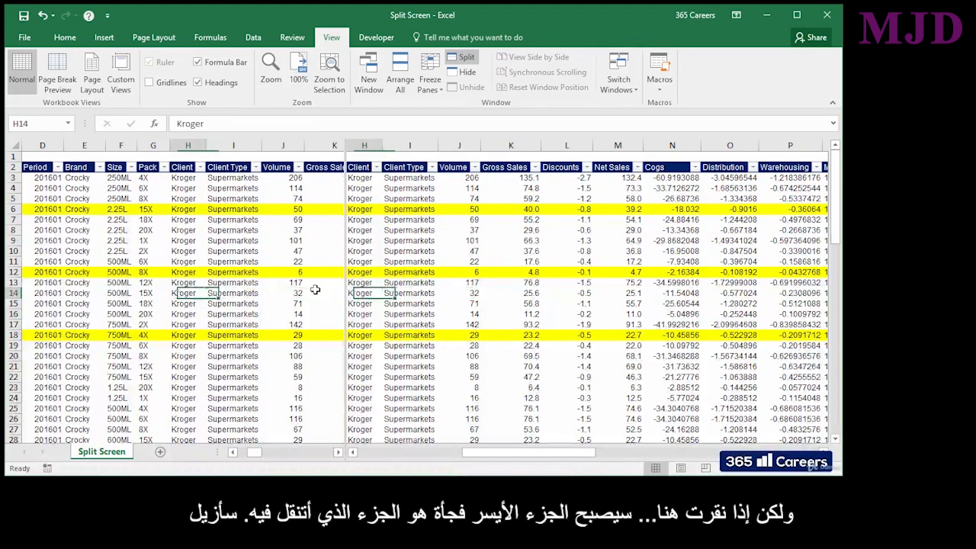
key(Down)
key(Down)
key(Down)
key(Down)
key(Down)
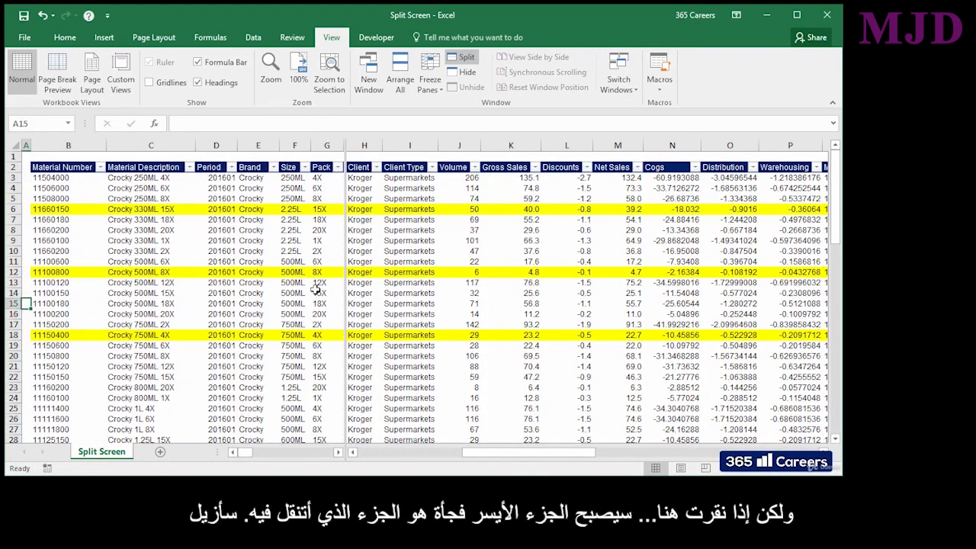
key(Right)
key(Right)
key(Right)
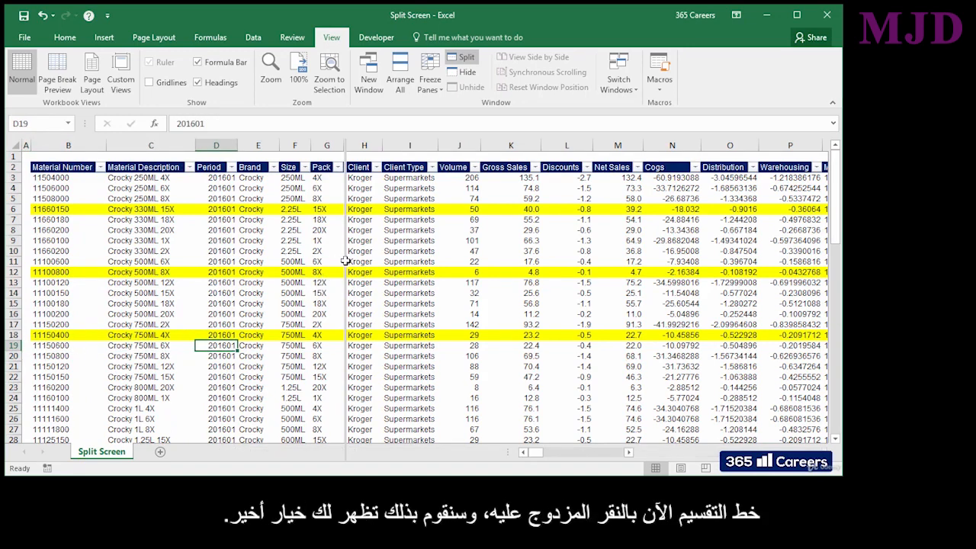
- Remove the vertical split and divide the worksheet into four panes at cell H16
double_click(346, 261)
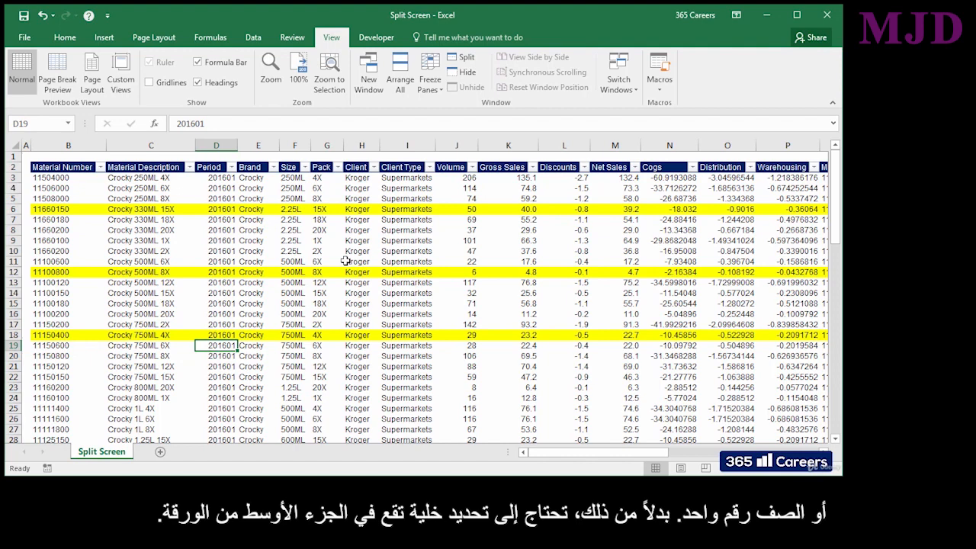
click(371, 313)
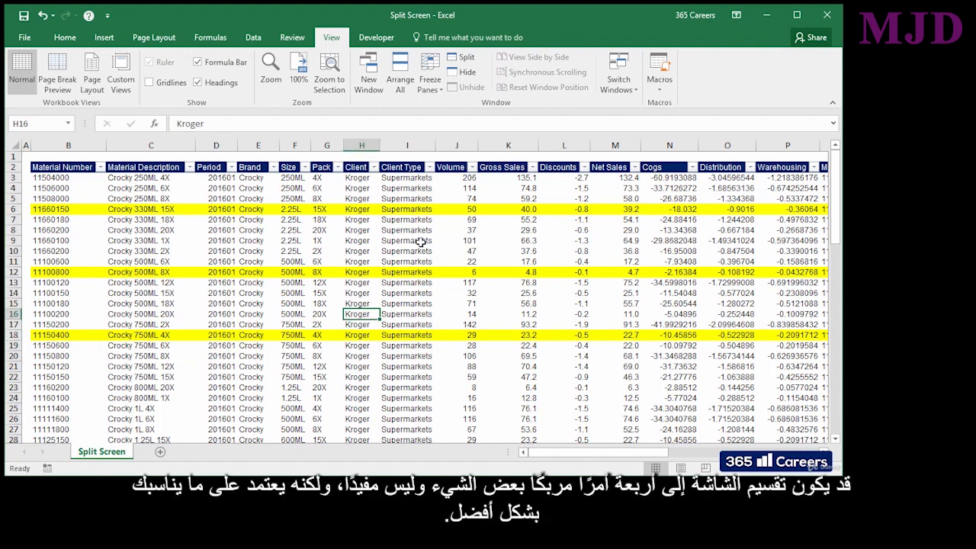
click(467, 58)
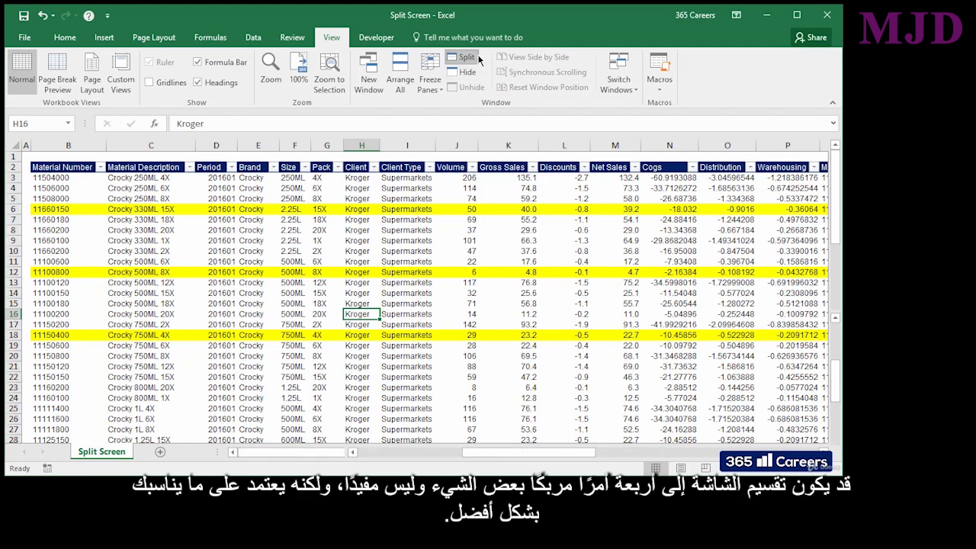
- Examine the four-way split by moving from I10 to the Gross Sales column, down to row 19 and back to D19
click(432, 249)
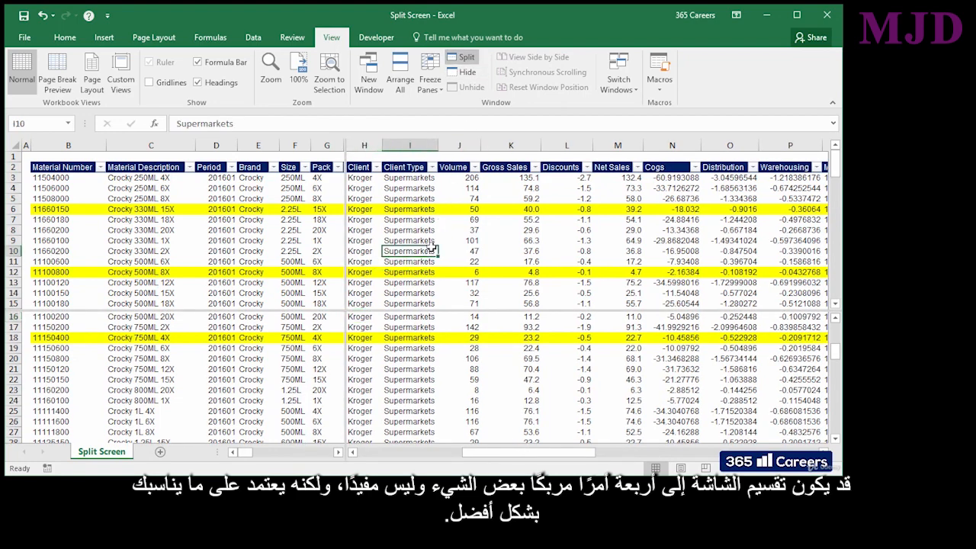
key(Right)
key(Right)
key(Down)
key(Down)
key(Down)
key(Down)
key(Down)
key(Down)
key(Down)
key(Down)
key(Down)
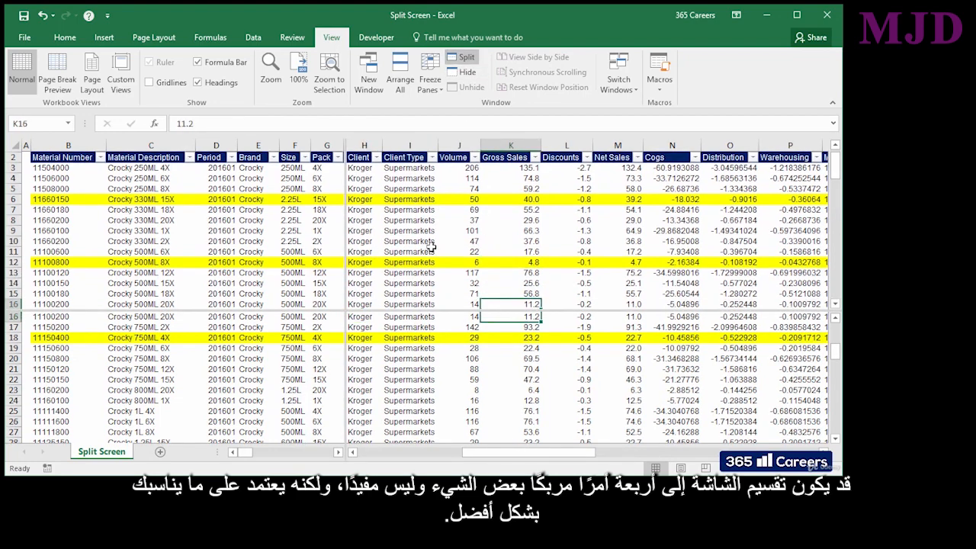
key(Left)
key(Left)
key(Left)
key(Left)
key(Left)
key(Left)
key(Left)
key(Left)
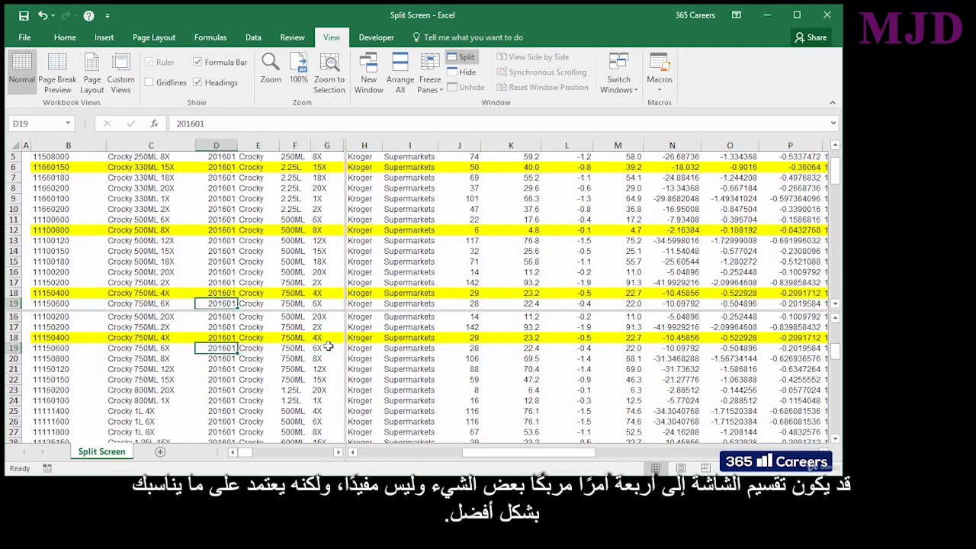
- Move up to C14 within the lower-left pane to examine how that pane scrolls
key(Up)
key(Up)
key(Up)
key(Up)
key(Up)
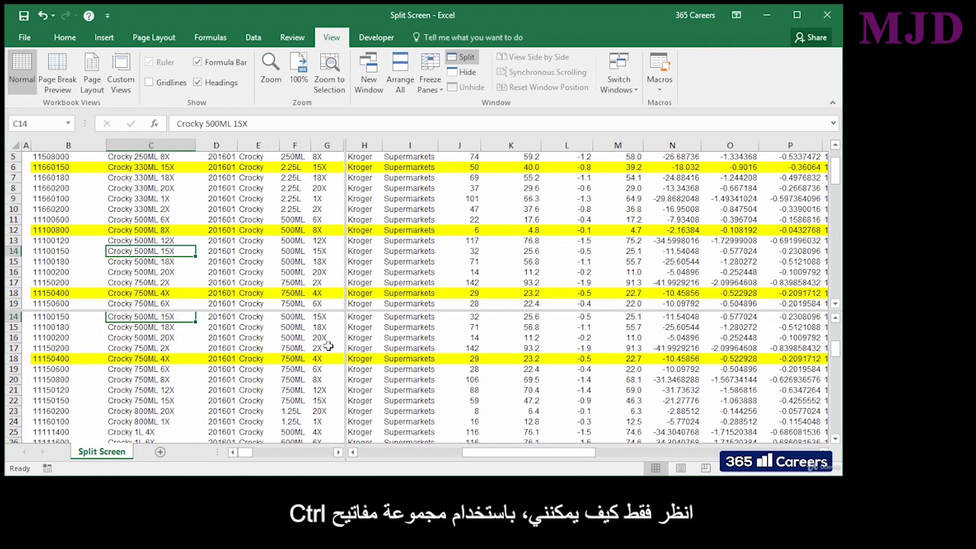
- Examine the sheet's distant corners across the four panes by moving from B18 to B81, then AE81 and finally AE2
click(63, 359)
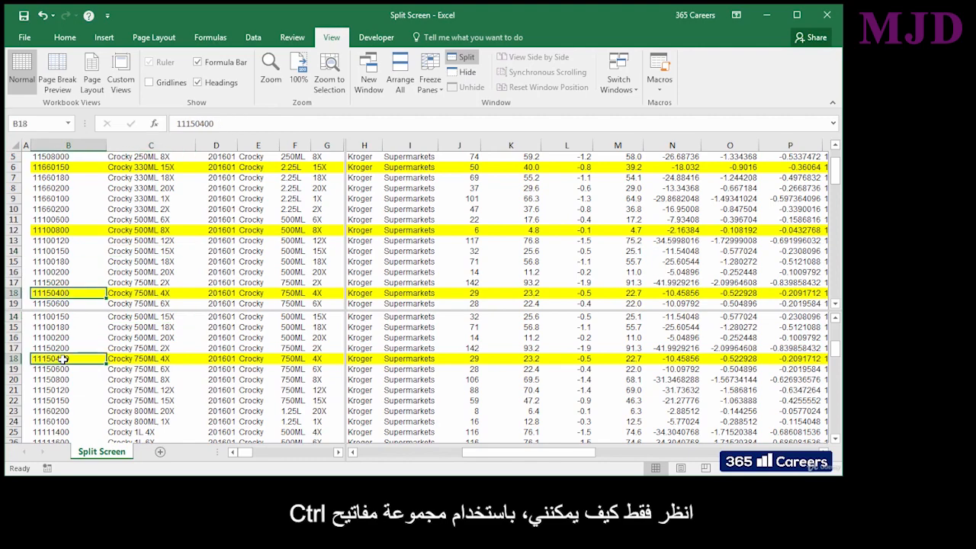
key(ctrl+Down)
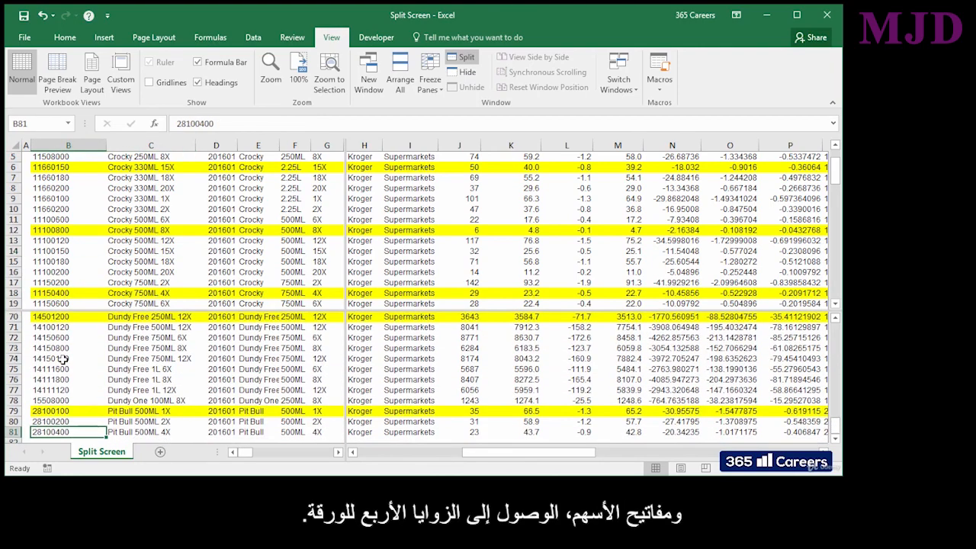
click(386, 430)
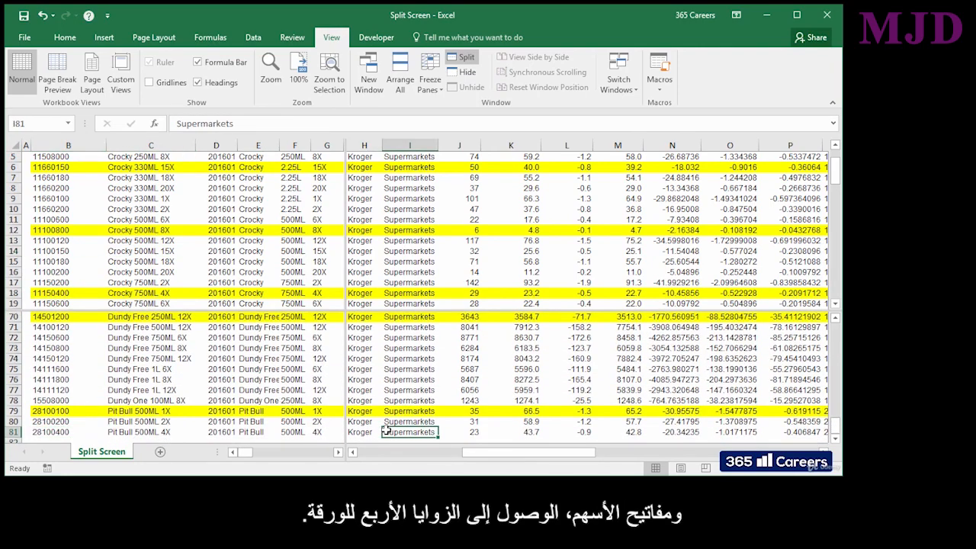
key(ctrl+Right)
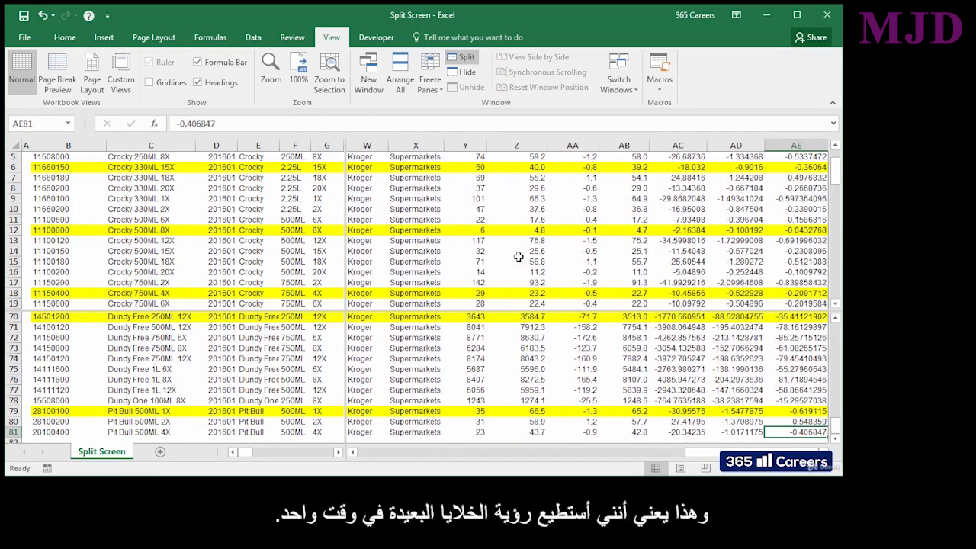
click(516, 240)
key(ctrl+Up)
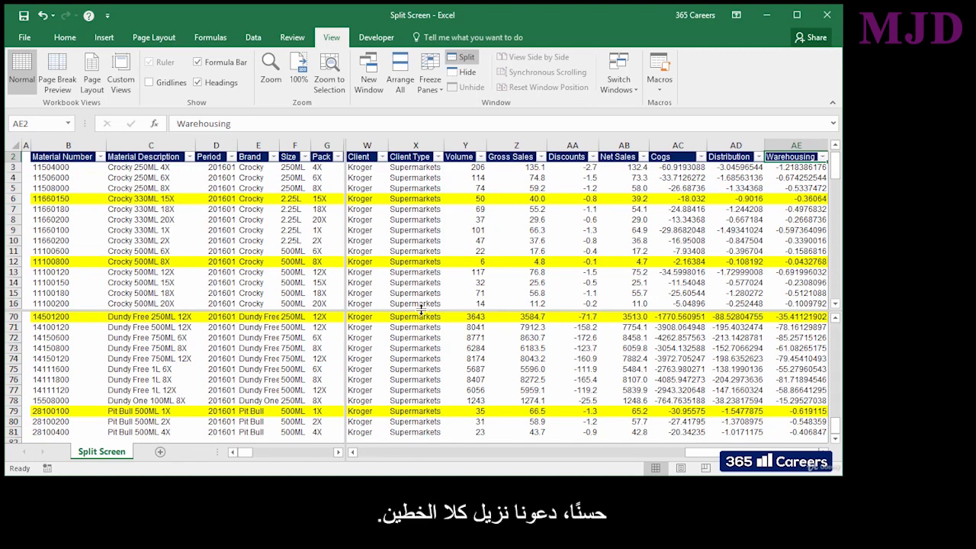
- Remove both the horizontal and vertical splits from the worksheet
double_click(345, 310)
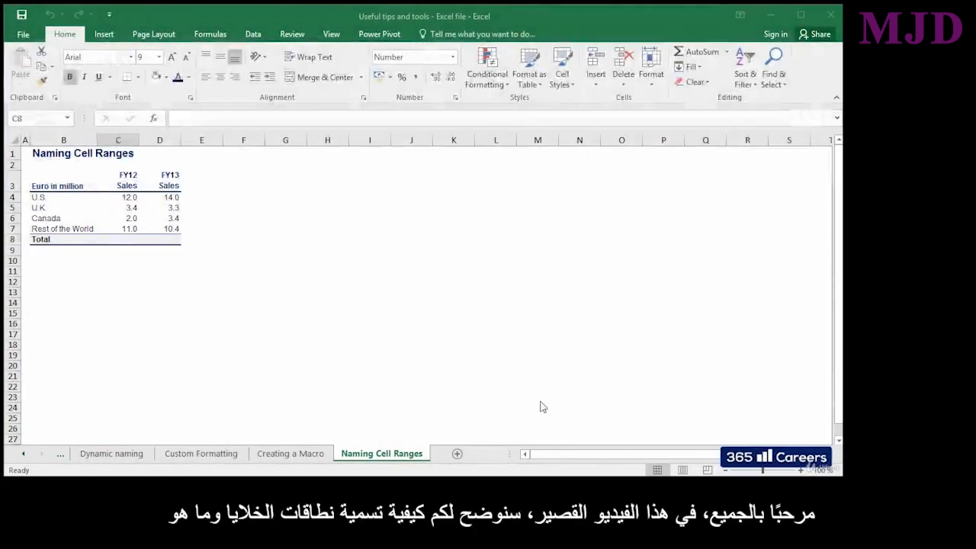
- Examine the Naming Cell Ranges table, highlighting its headings and the FY12 and FY13 sales figures
click(233, 197)
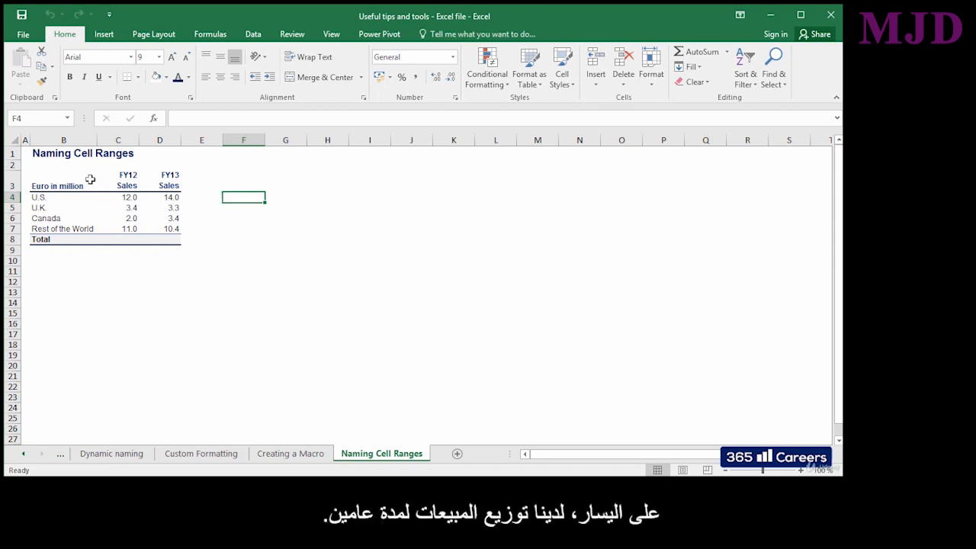
drag(87, 181, 156, 262)
drag(128, 176, 130, 229)
mouse_move(168, 197)
mouse_down()
mouse_move(163, 229)
mouse_move(128, 220)
mouse_move(131, 229)
mouse_up()
- Name the FY12 sales range C4:C7 Sales12
click(128, 200)
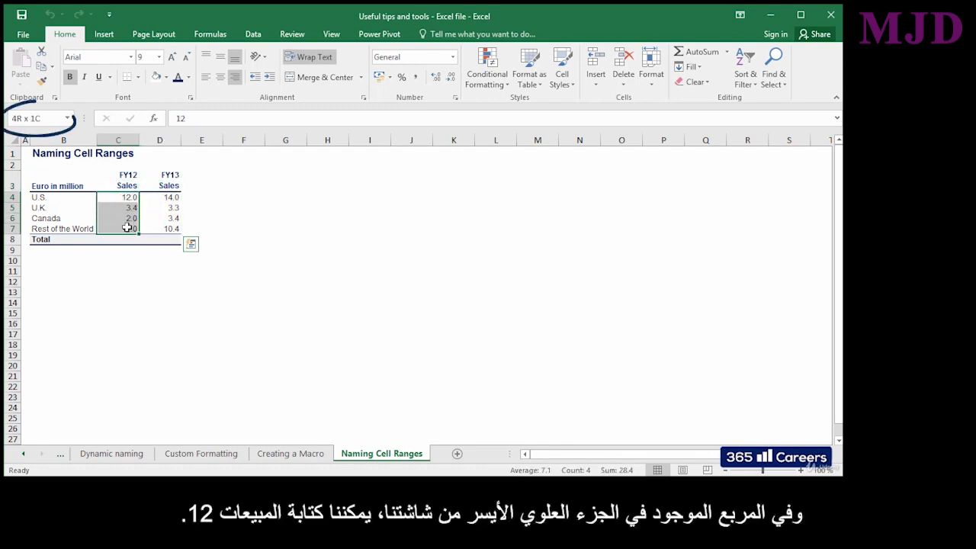
click(30, 117)
text(Sale)
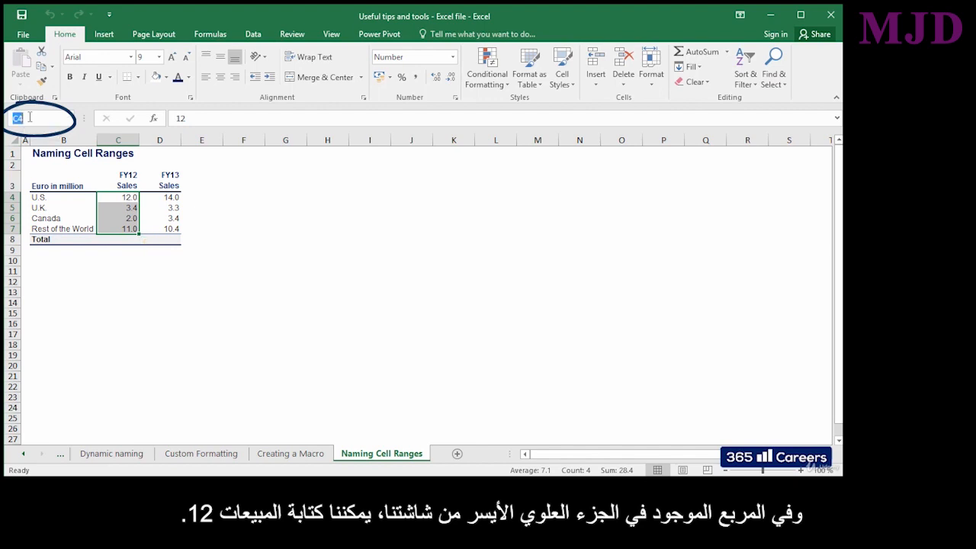
text(s12)
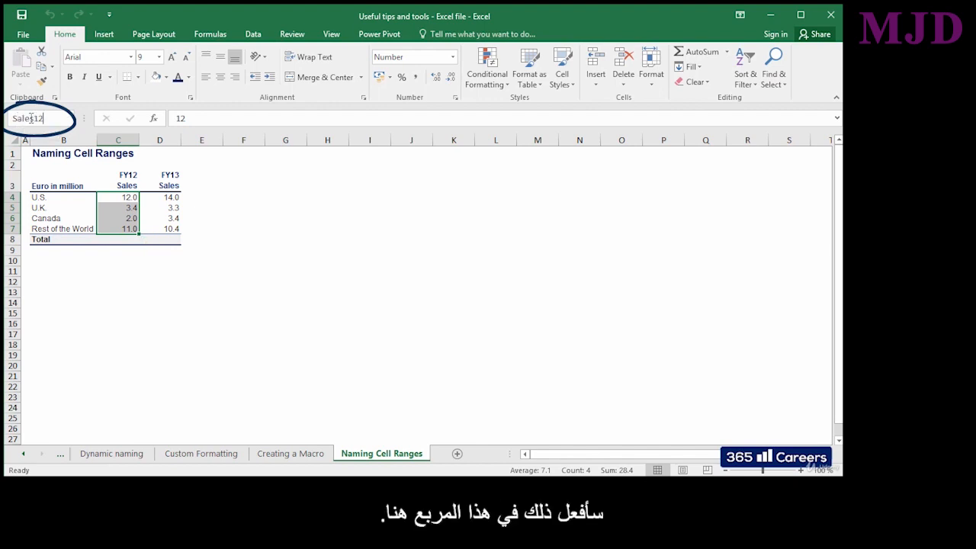
key(Return)
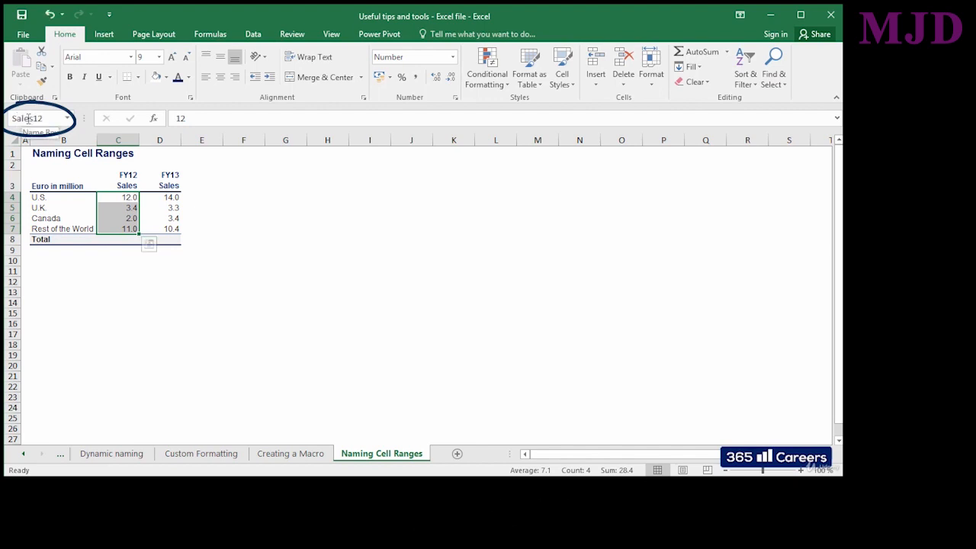
click(29, 117)
- Name the FY13 sales range D4:D7 Sales13
drag(163, 197, 158, 229)
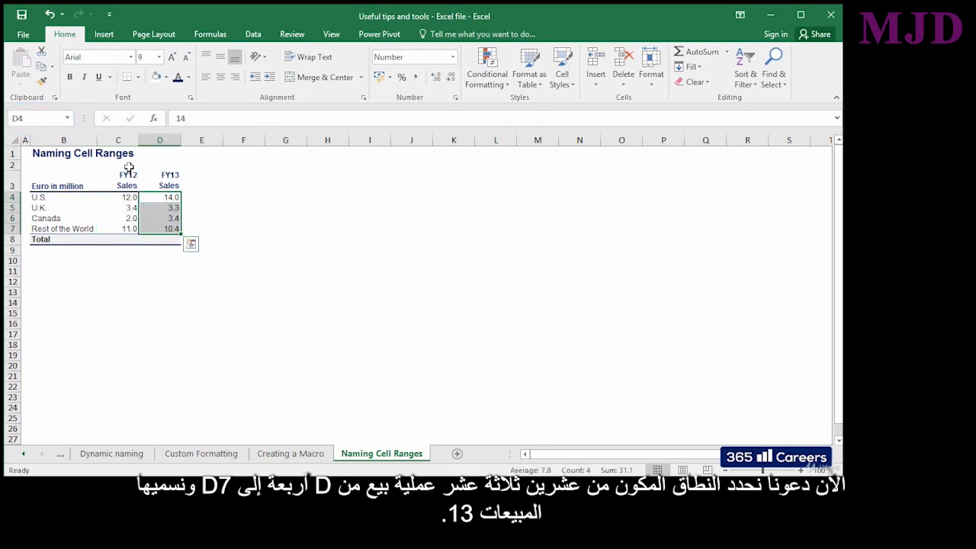
click(53, 116)
text(Sales13)
key(Return)
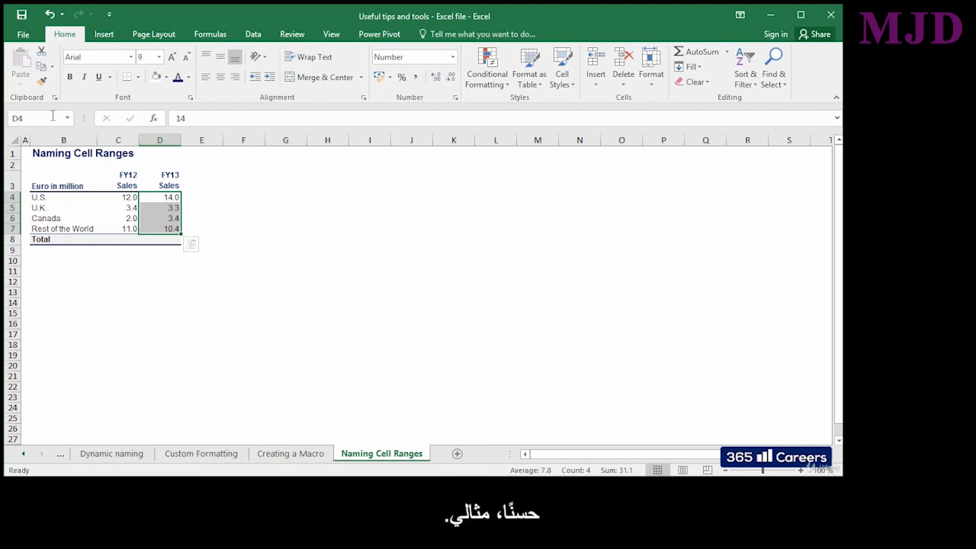
- Total the FY12 sales in C8 with the formula =SUM(Sales12)
key(Down)
key(Down)
key(Down)
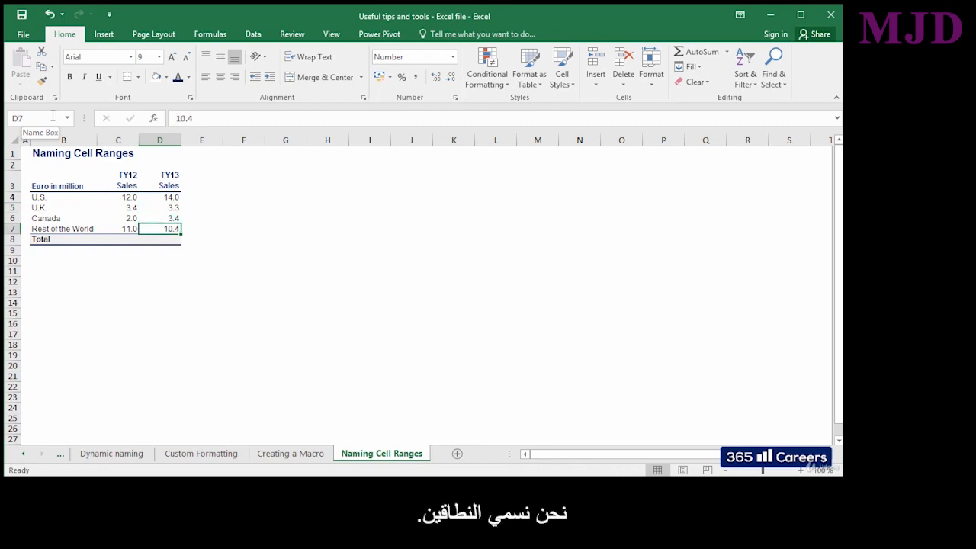
key(Down)
key(Left)
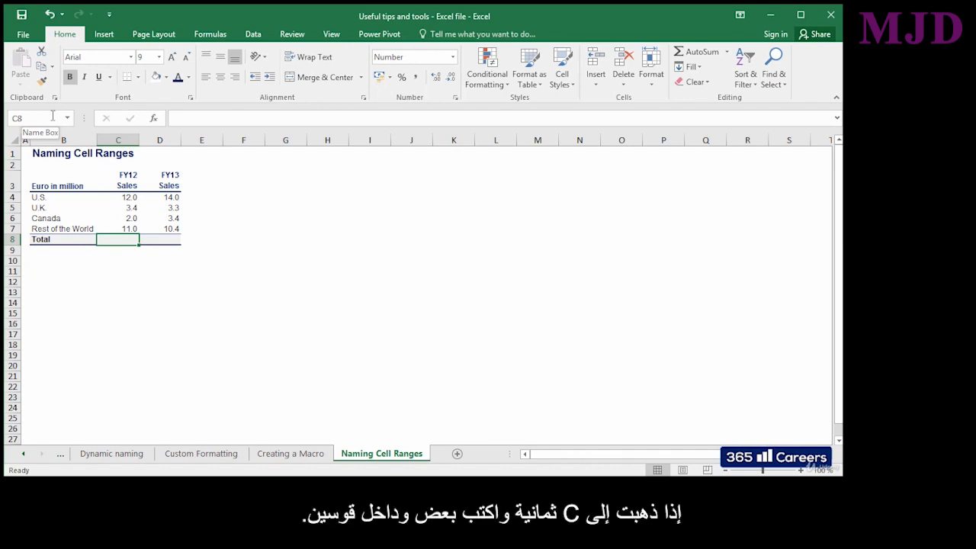
text(=S)
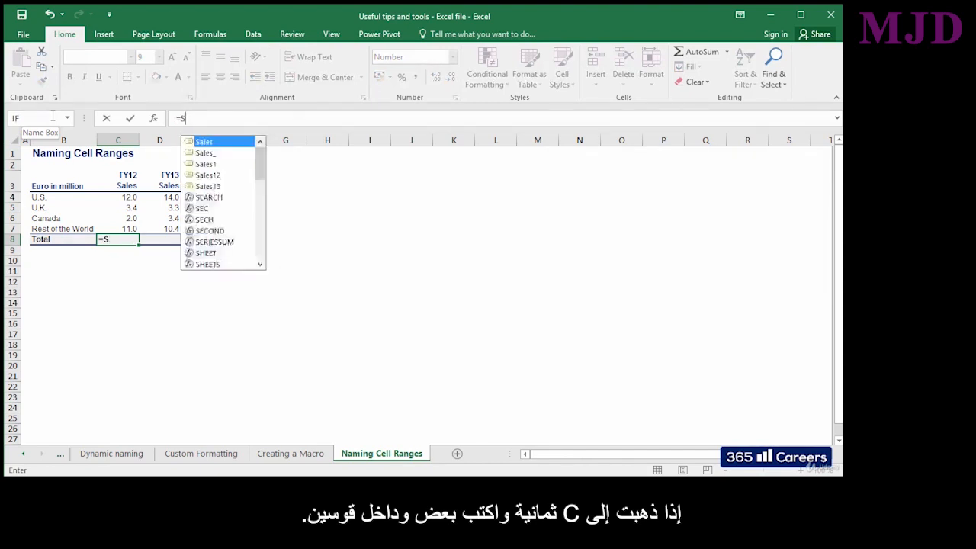
text(UM(Sales12))
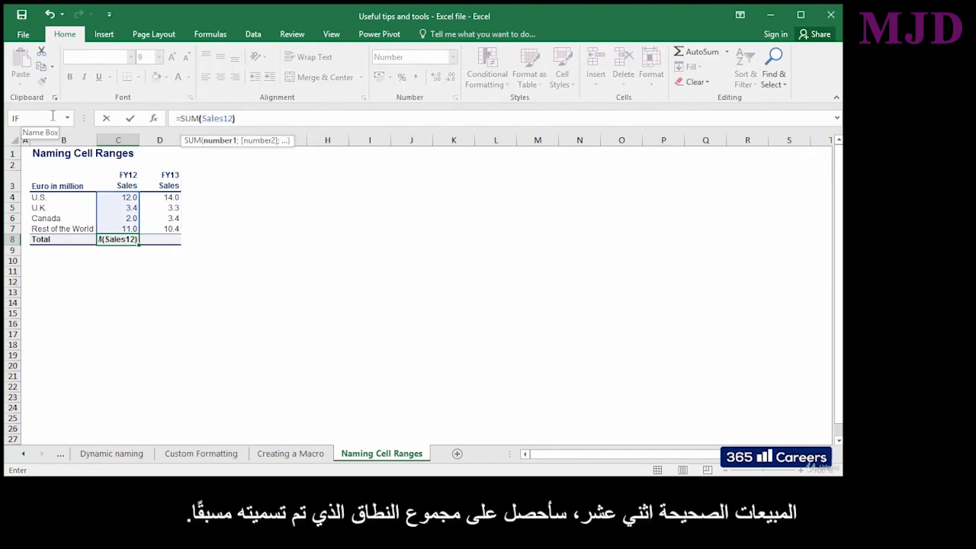
key(Return)
- Total the FY13 sales in D8 with the formula =SUM(Sales13)
key(Up)
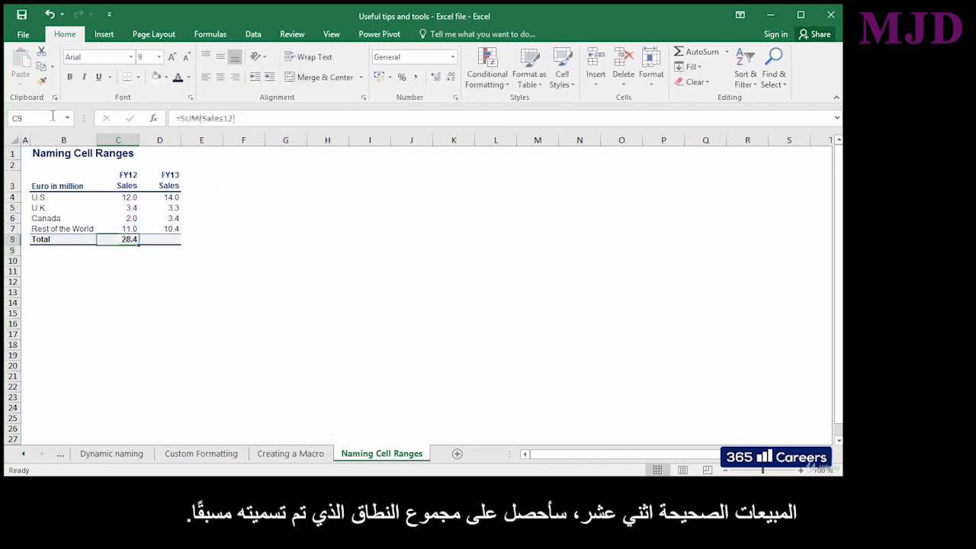
key(Right)
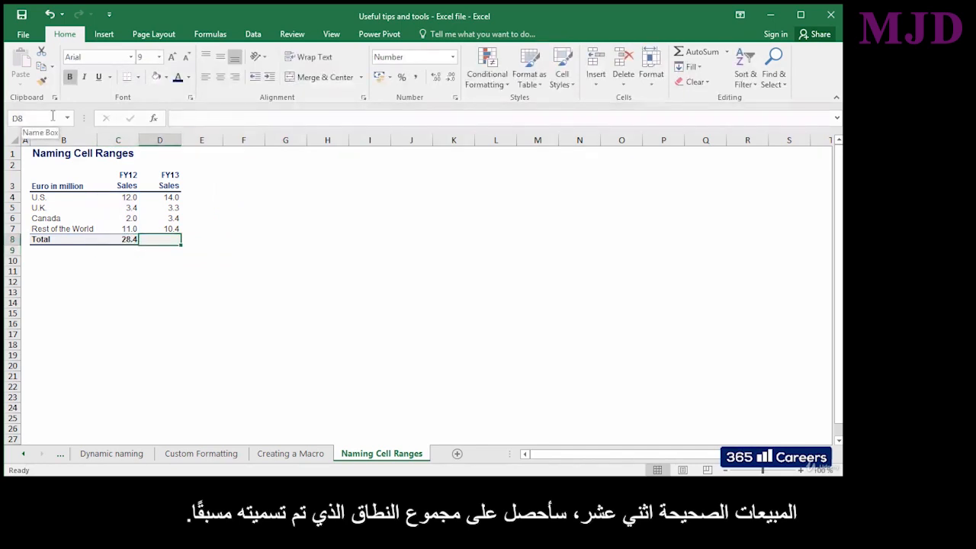
text(=SU)
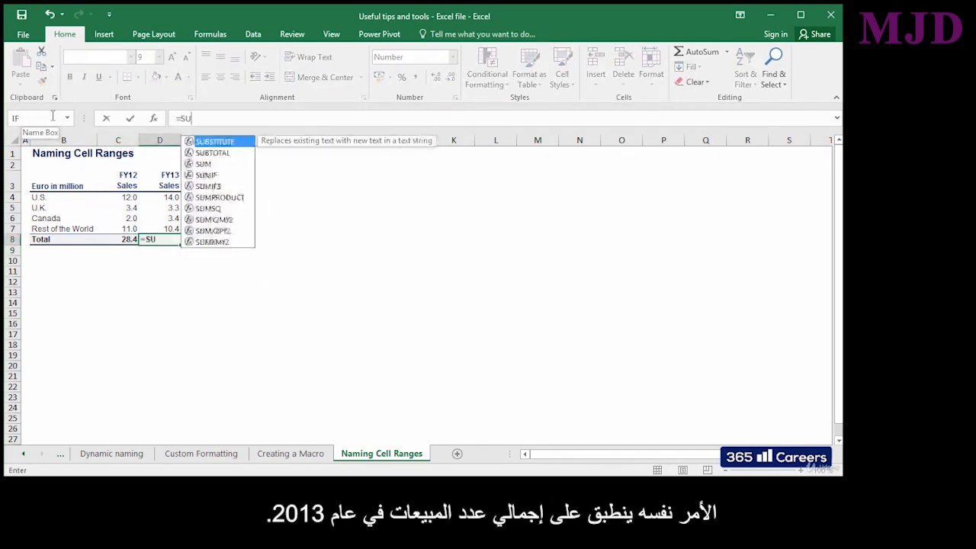
text(M(Sales123)
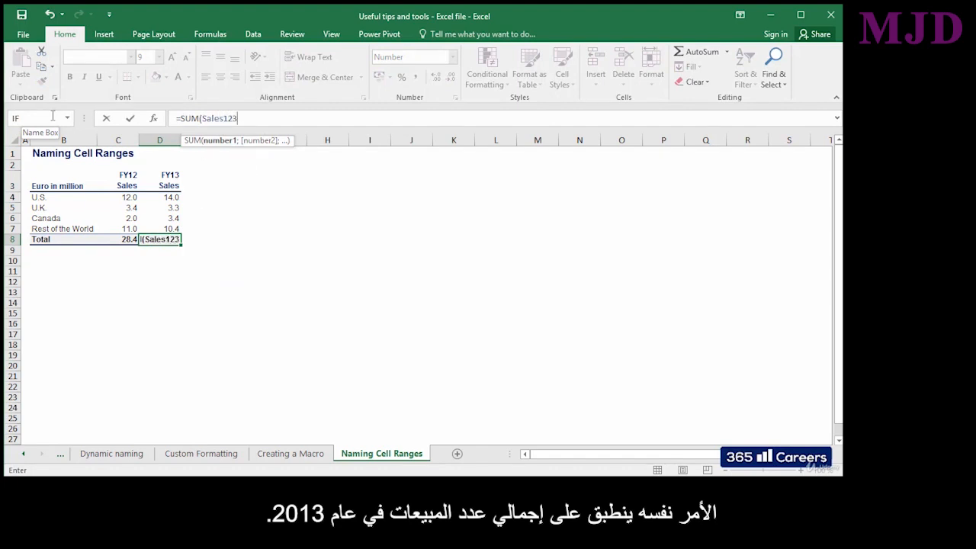
key(BackSpace)
key(BackSpace)
text(3))
key(Return)
key(Up)
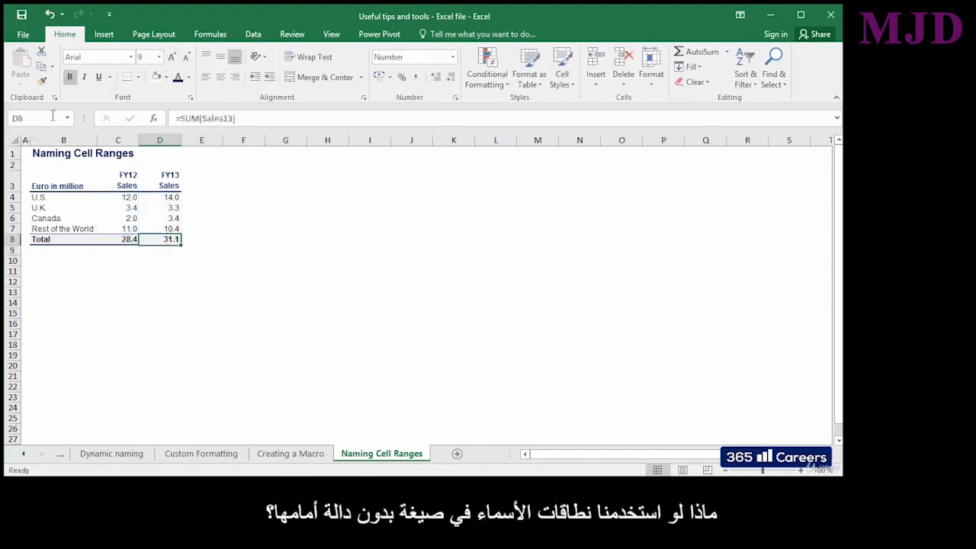
- Try to add the two named ranges directly in C10 with the formula =Sales12+Sales13
key(Left)
key(Down)
key(Down)
text(=Sale)
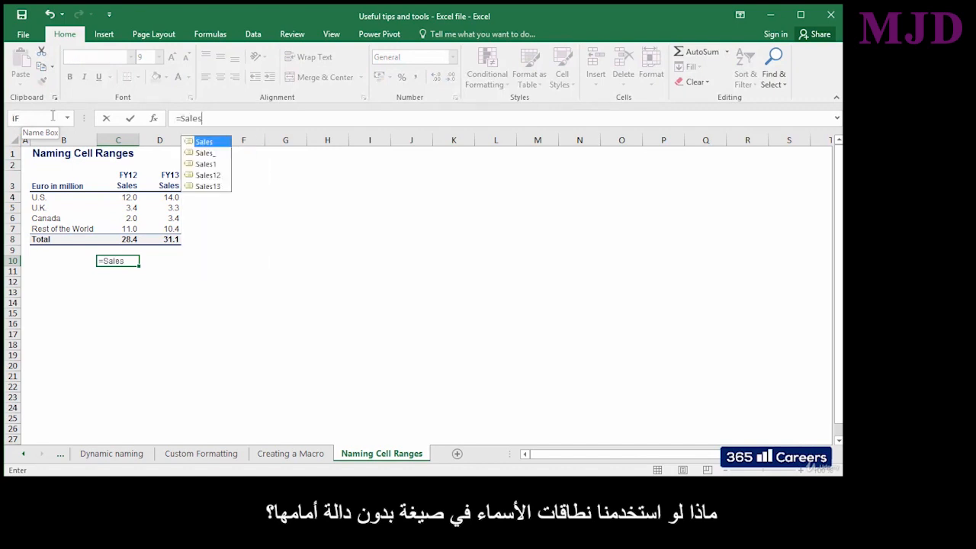
text(s12+)
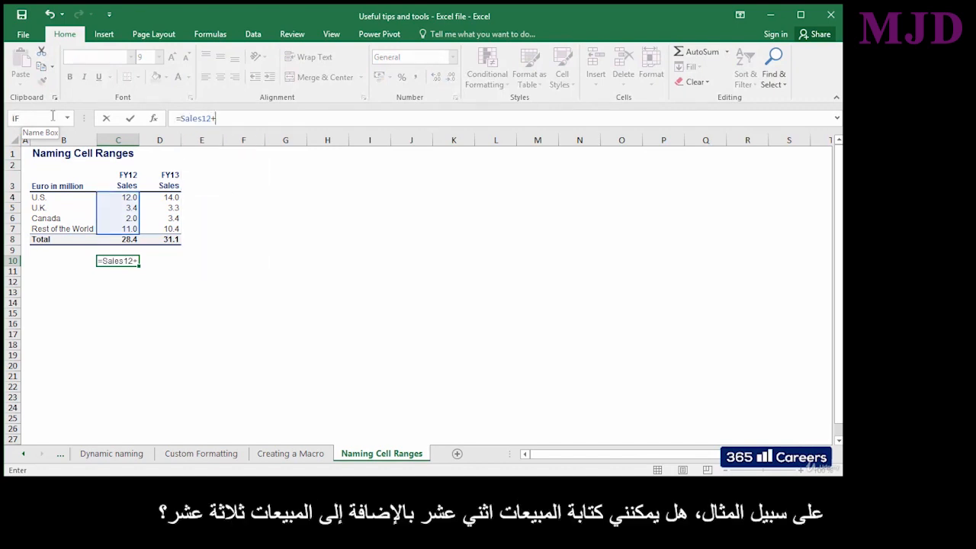
text(Sales)
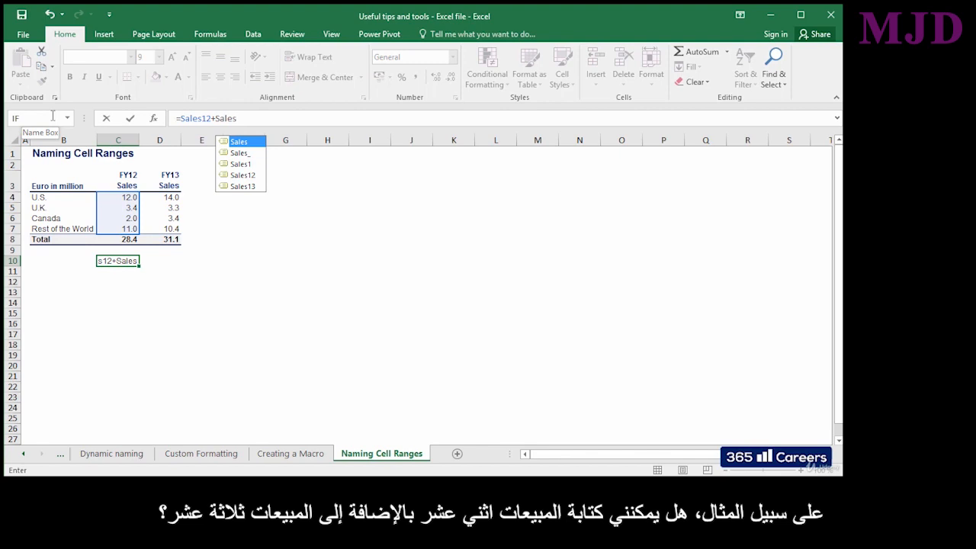
text(13)
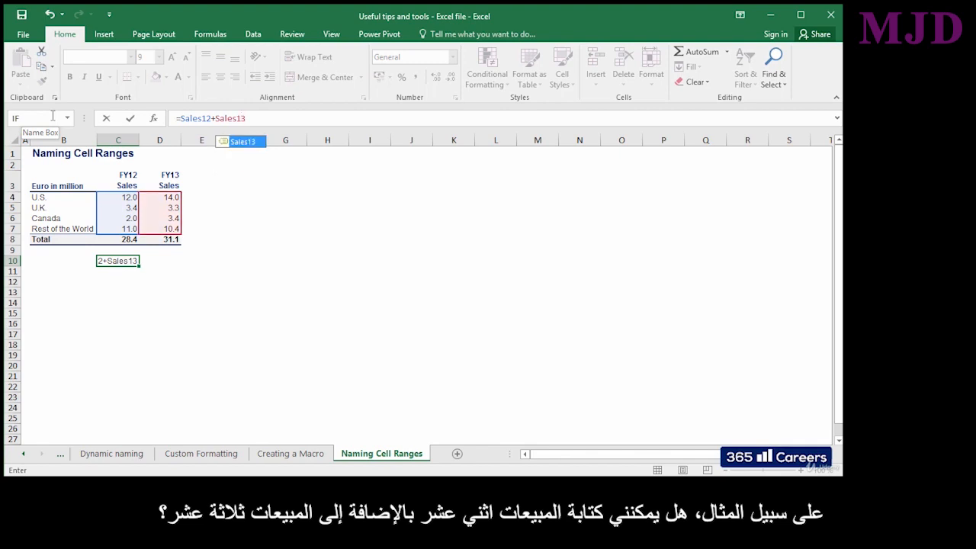
key(Return)
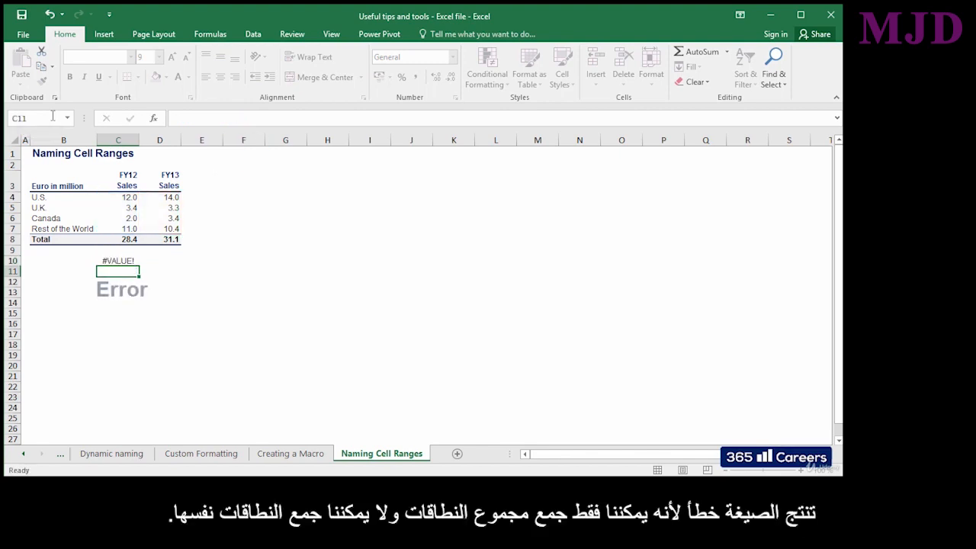
key(Up)
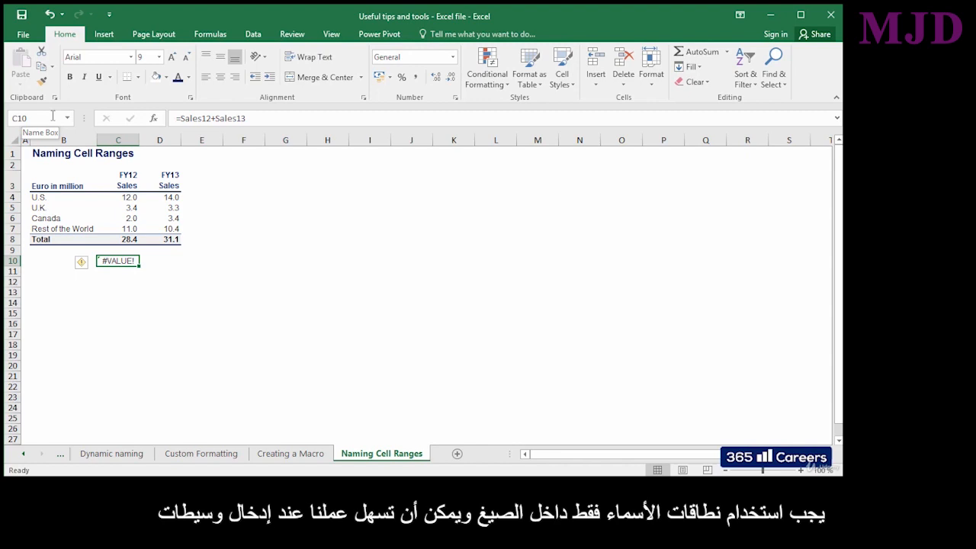
key(Up)
key(Up)
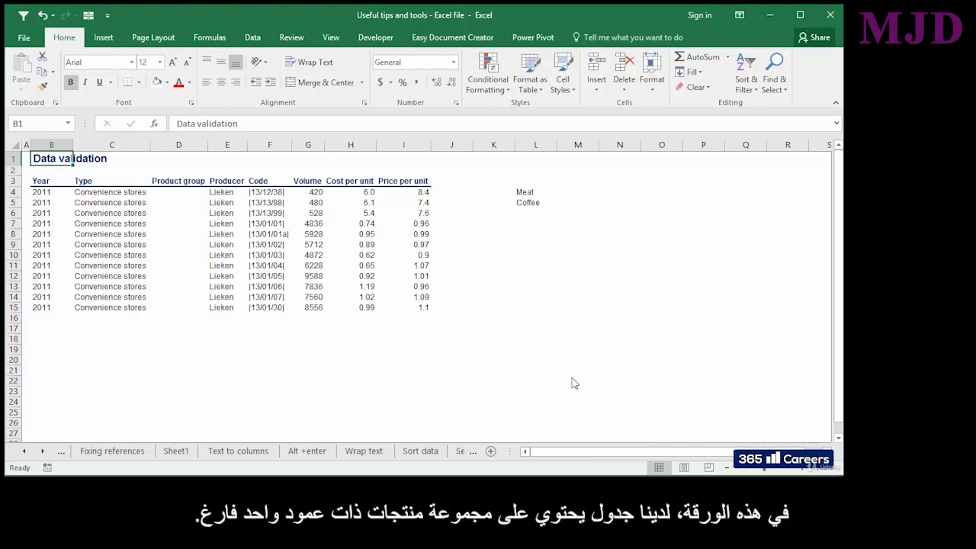
- Examine the empty Product group column and the possible values Meat and Coffee listed in L4:L5
click(187, 200)
drag(183, 183, 187, 309)
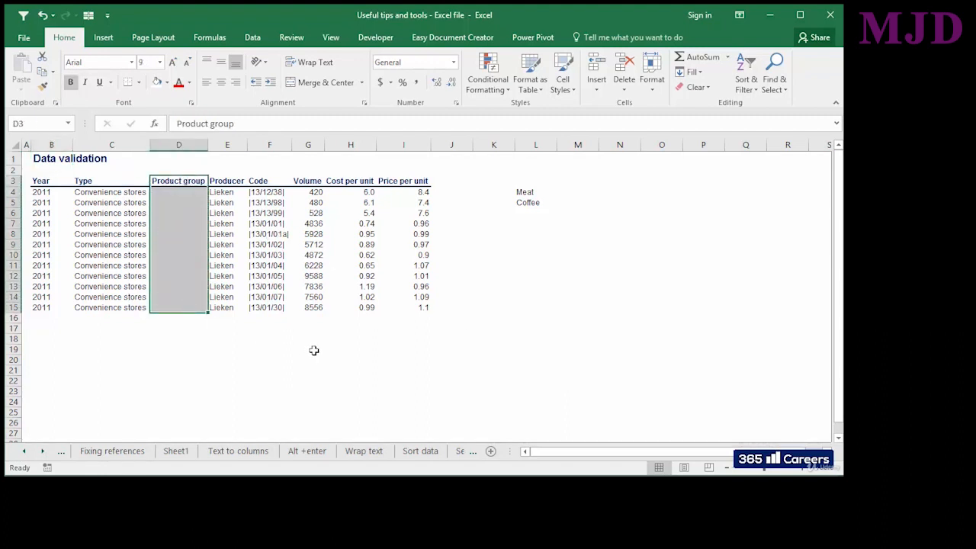
click(192, 185)
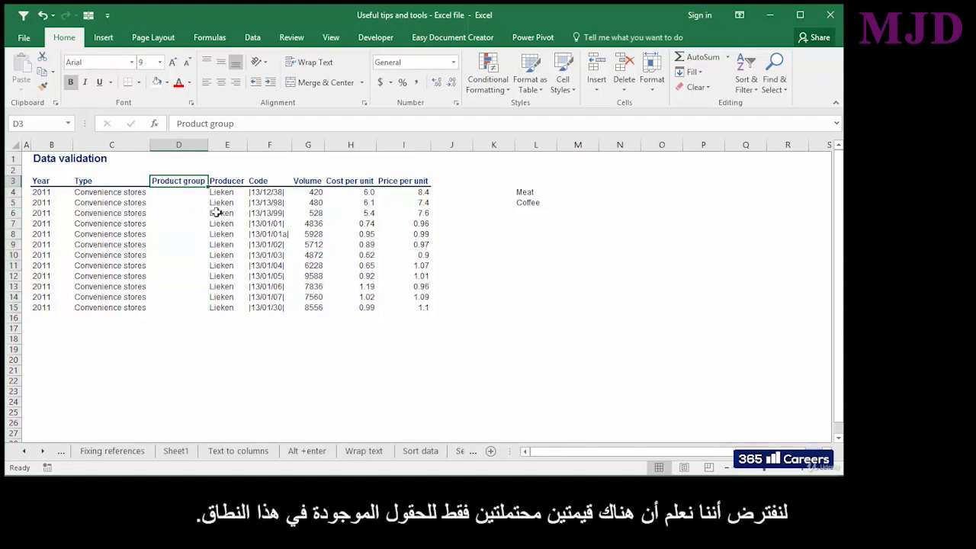
drag(539, 192, 542, 215)
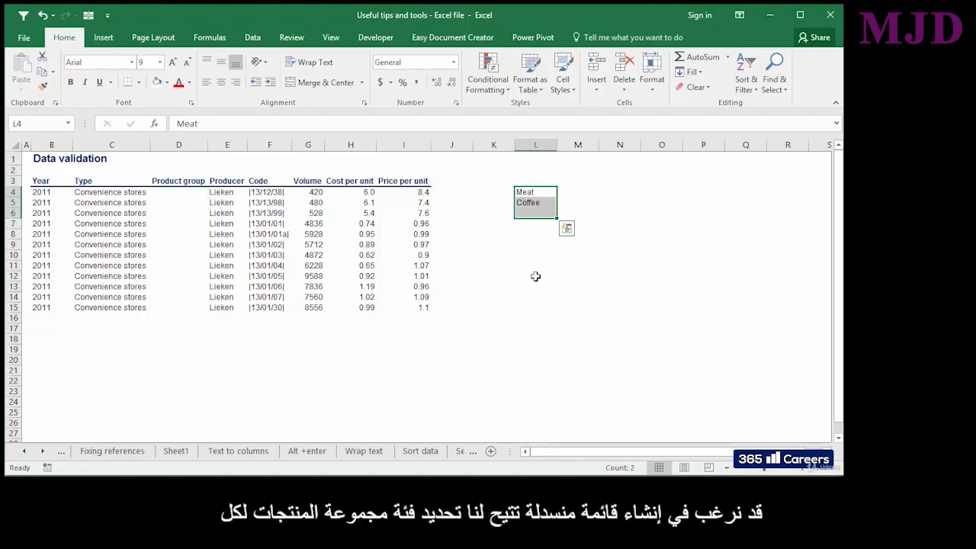
- Start a data validation rule on the Product group cells D4:D15 and allow only values from a List
click(202, 196)
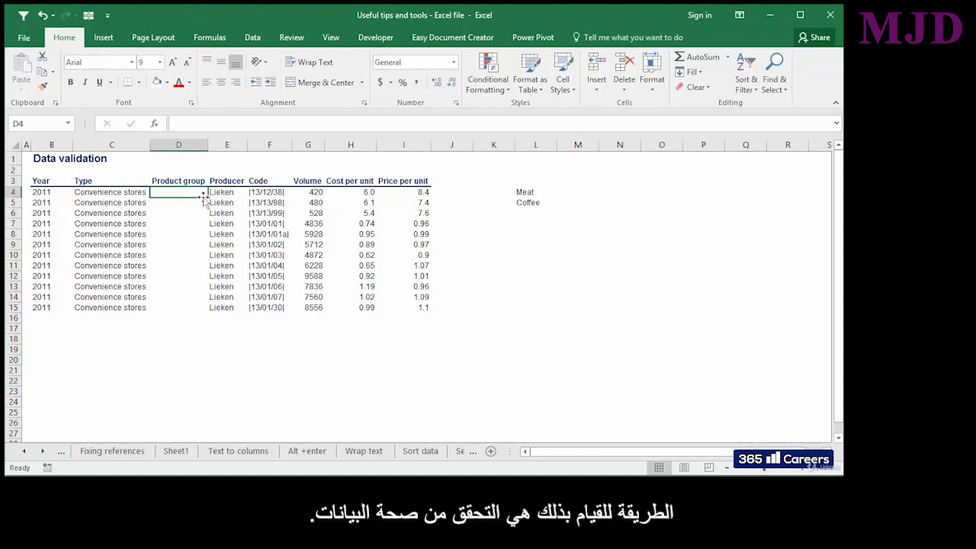
drag(192, 192, 201, 304)
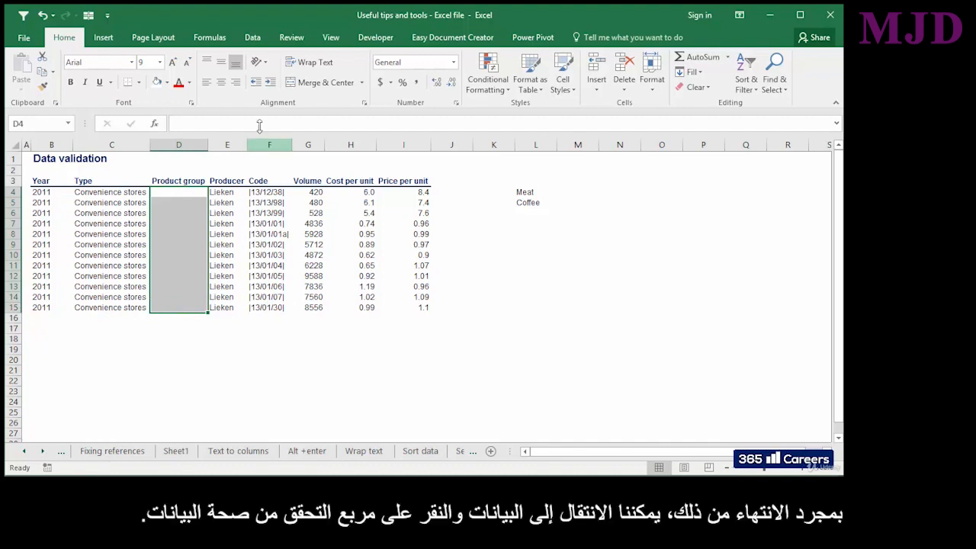
click(254, 39)
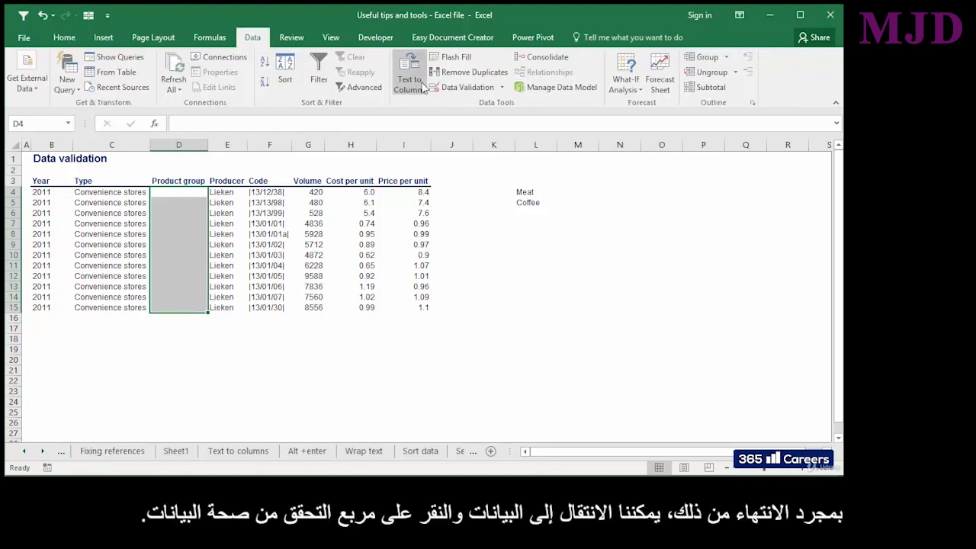
click(463, 88)
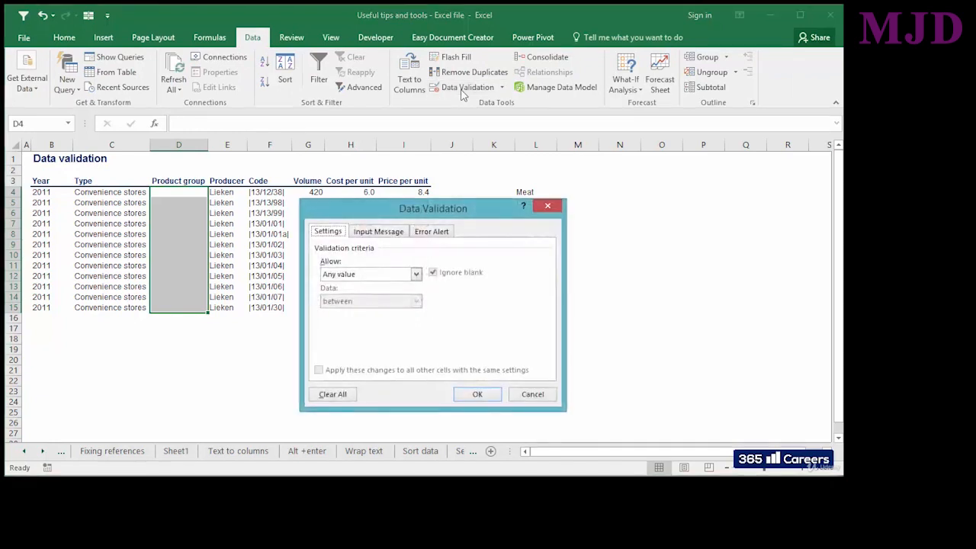
click(417, 274)
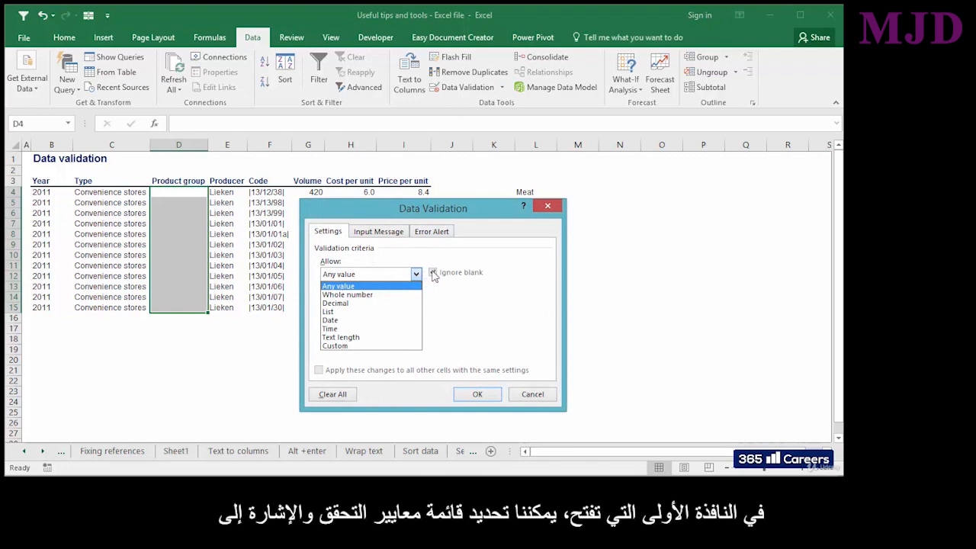
click(369, 313)
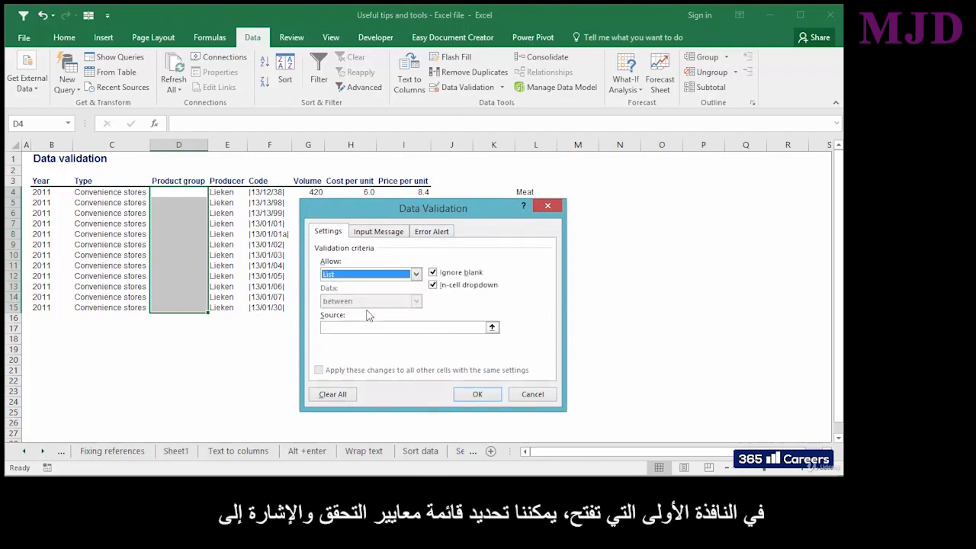
- Set the validation list's source to =$L$4:$L$5 and apply the rule
click(495, 331)
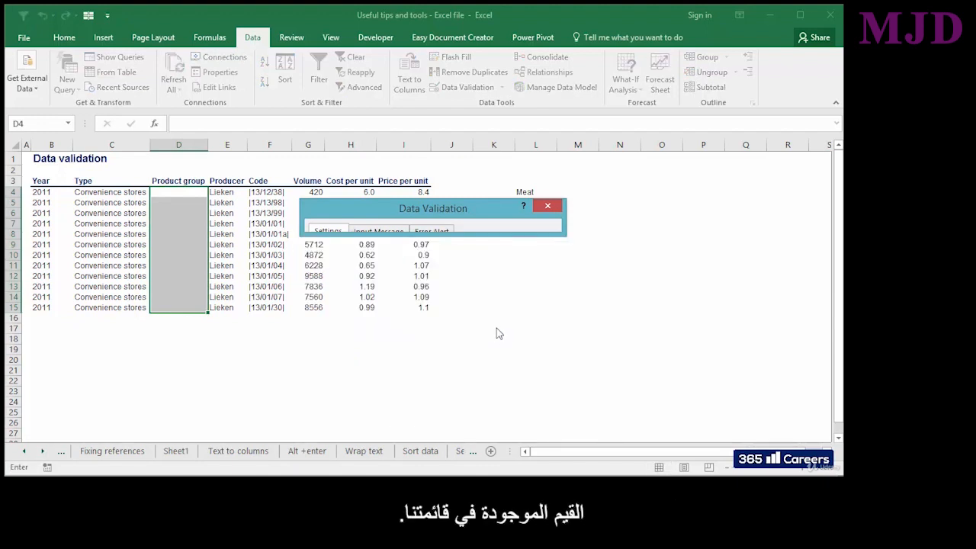
drag(487, 203, 416, 196)
drag(536, 192, 556, 202)
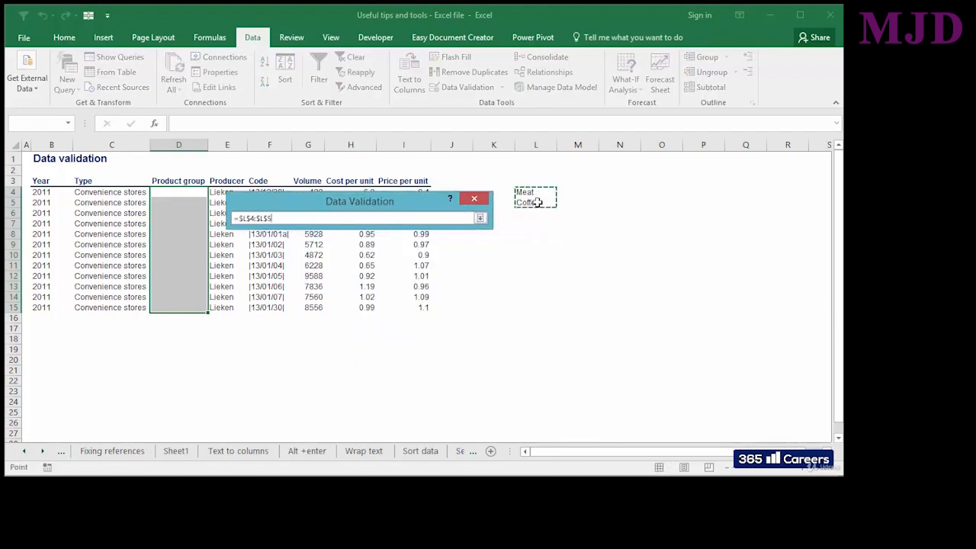
key(Return)
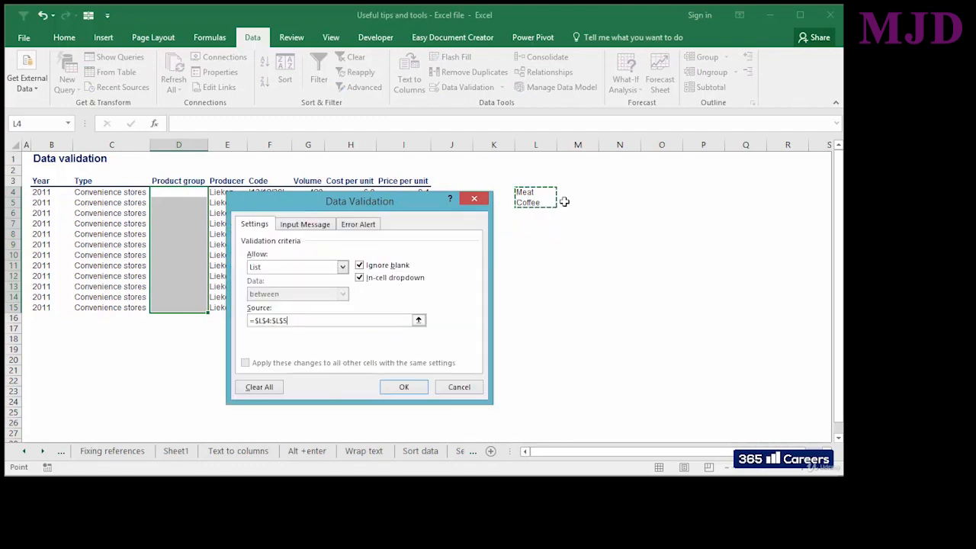
click(404, 388)
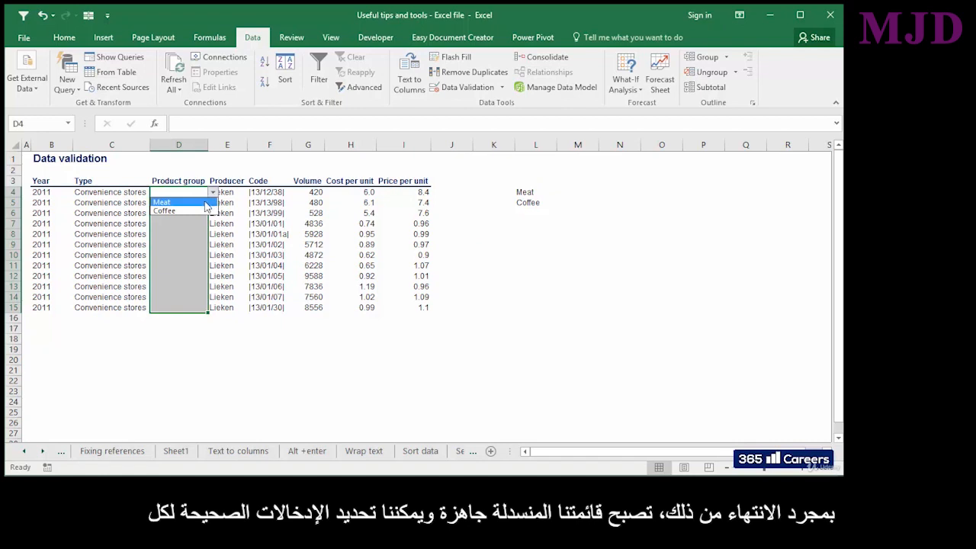
- Fill the product groups from the drop-down lists: Meat in D4, Coffee in D5 and Meat in D6
click(183, 202)
click(200, 203)
click(212, 203)
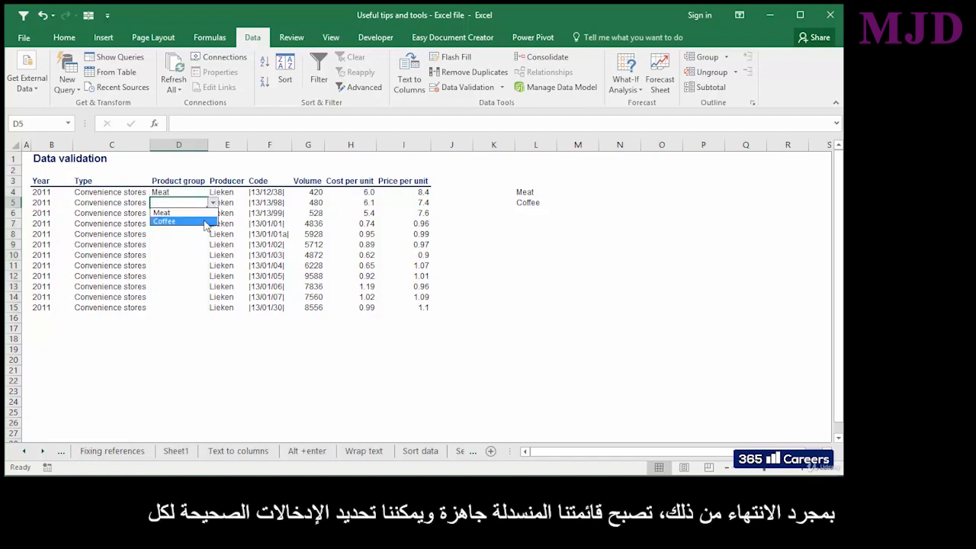
click(203, 221)
click(200, 213)
click(212, 213)
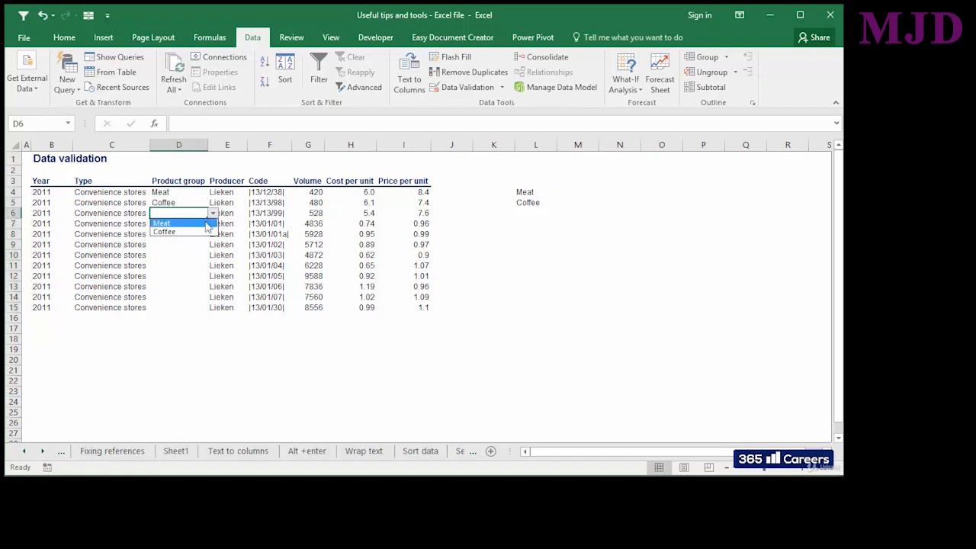
click(194, 223)
- Try to enter the unlisted text "error" in D10 to test the validation rule
click(196, 256)
text(er)
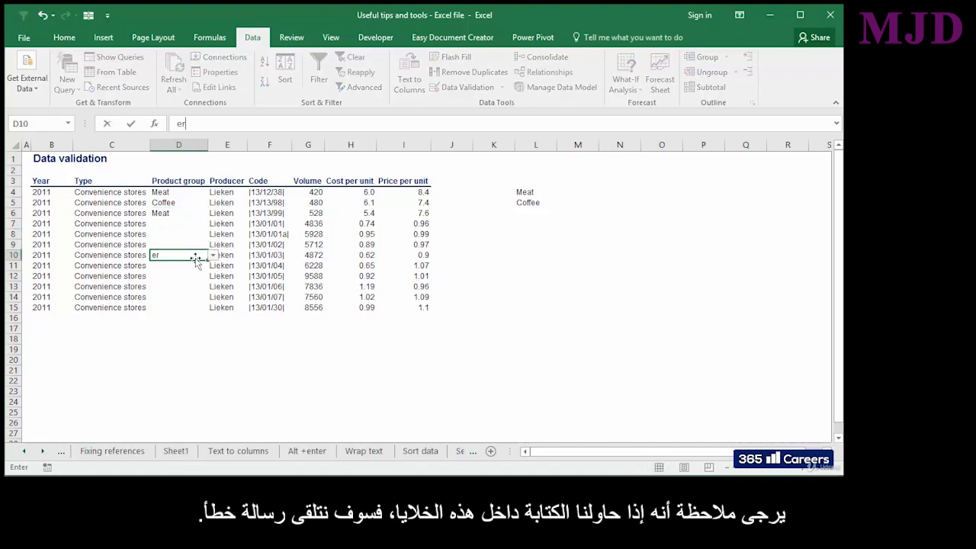
text(ror)
key(Return)
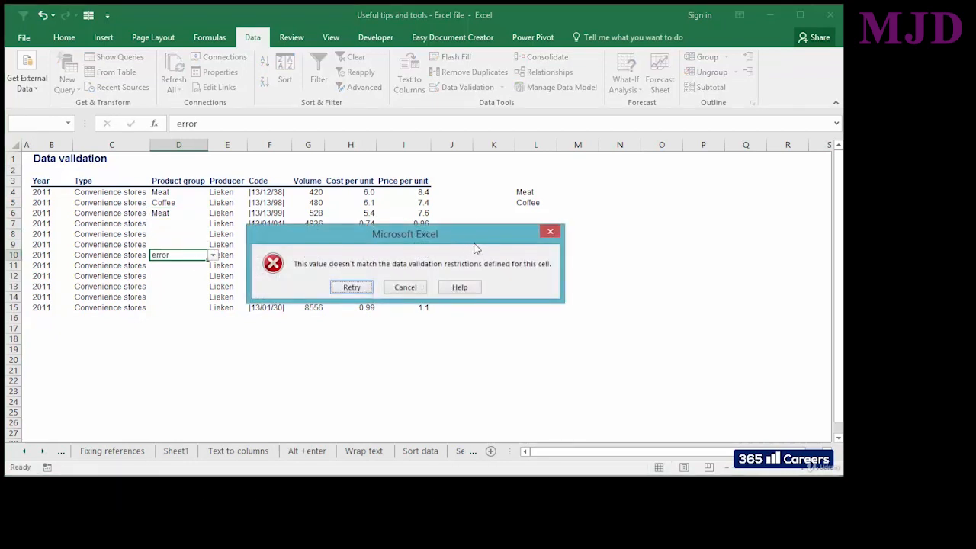
click(549, 232)
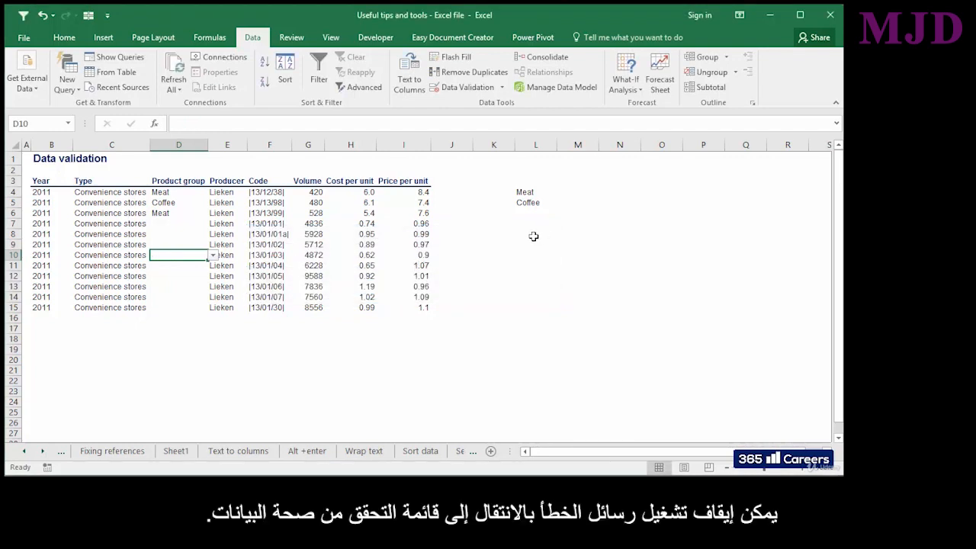
- Turn off the error alert for invalid data in the data validation settings of D10
click(463, 87)
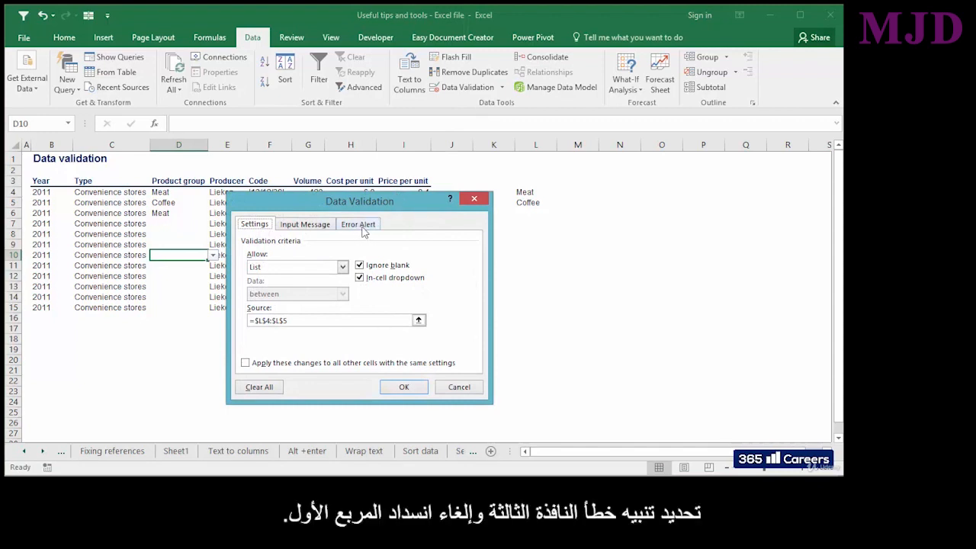
click(363, 231)
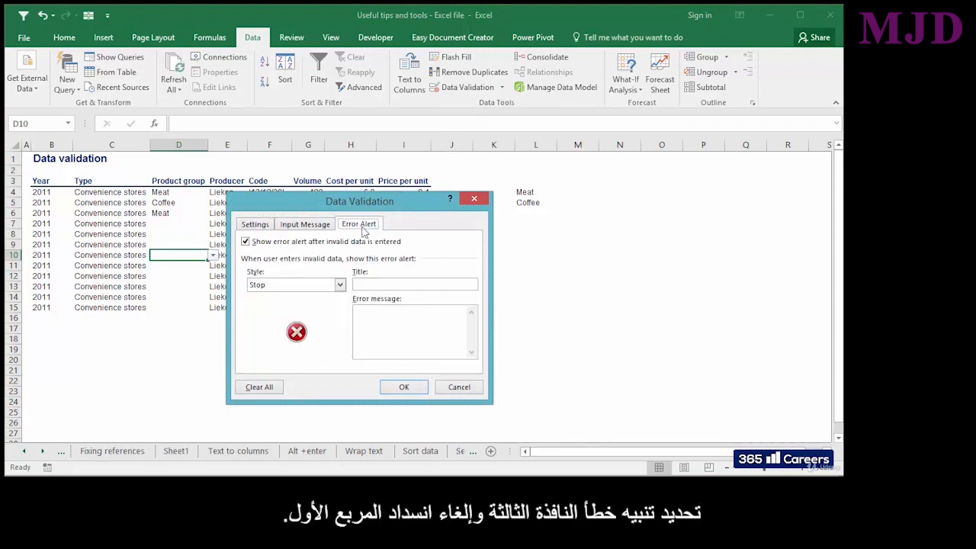
click(296, 243)
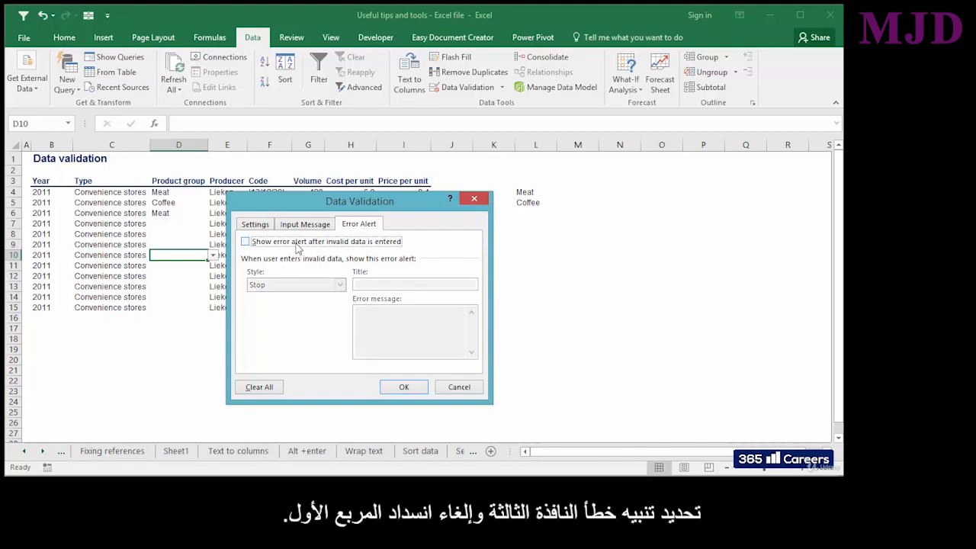
click(403, 387)
- Enter the unlisted text "no error" in D10
text(no )
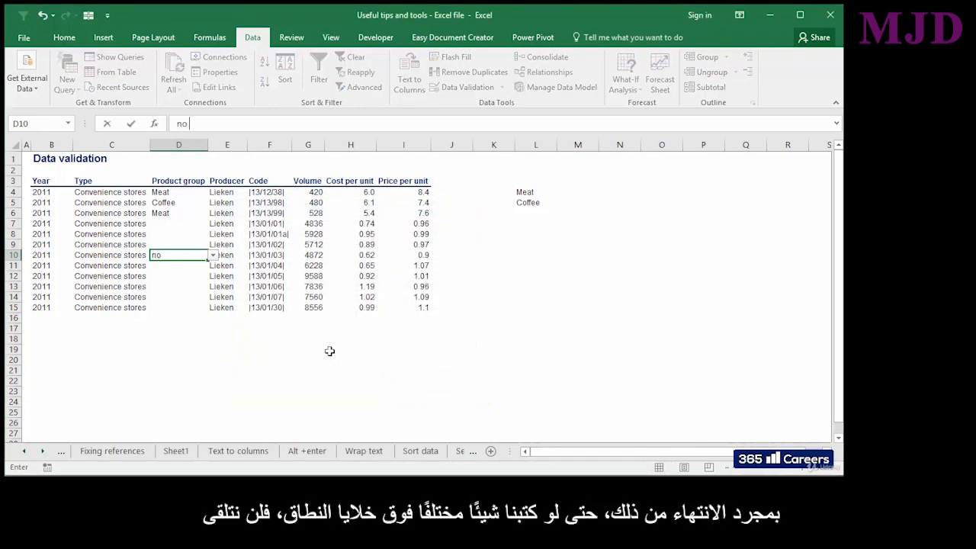
text(error)
key(Return)
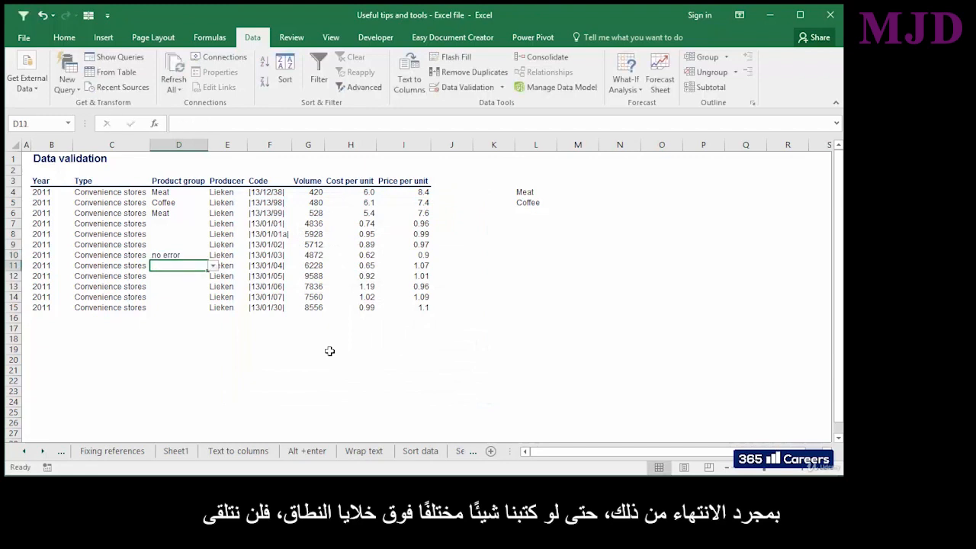
key(Up)
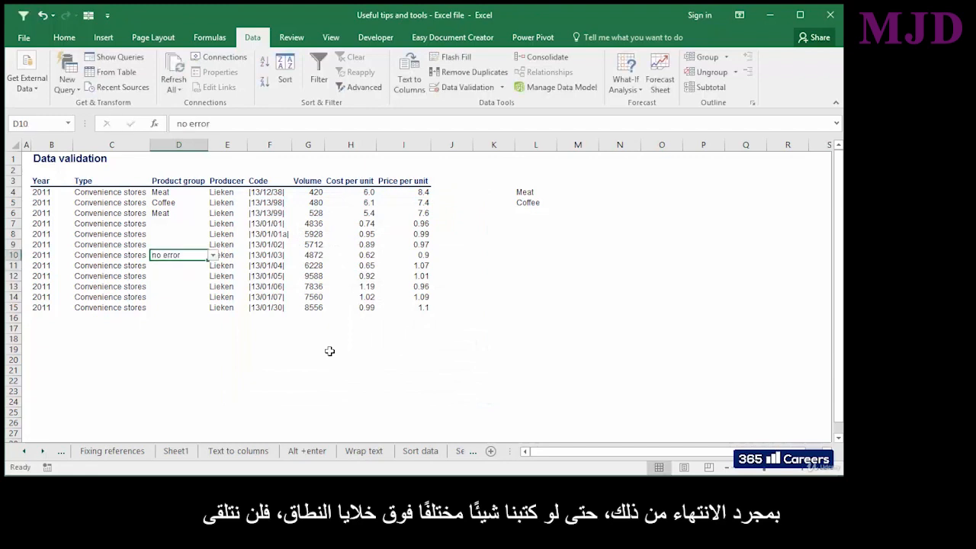
- Choose Meat from the drop-down list as the product group in D12
click(193, 276)
click(213, 276)
click(203, 286)
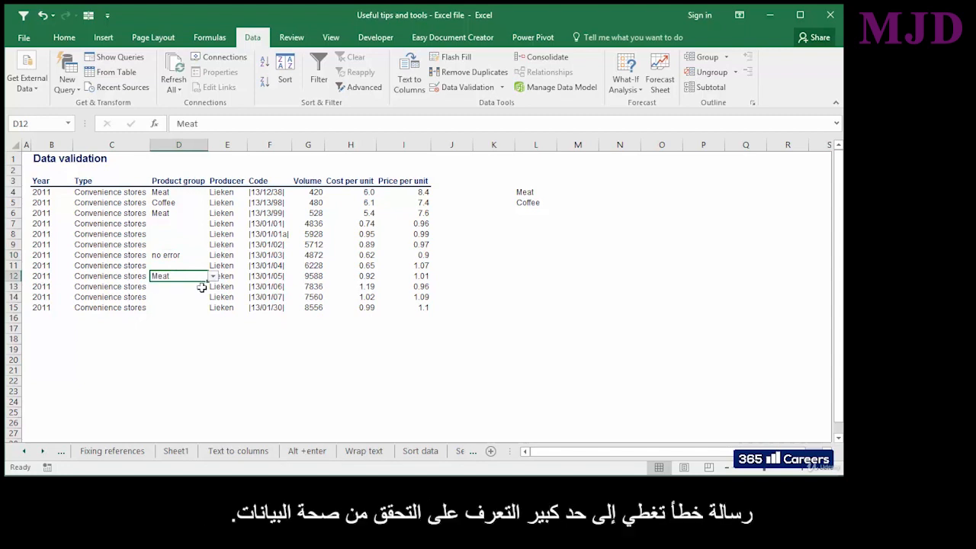
click(189, 256)
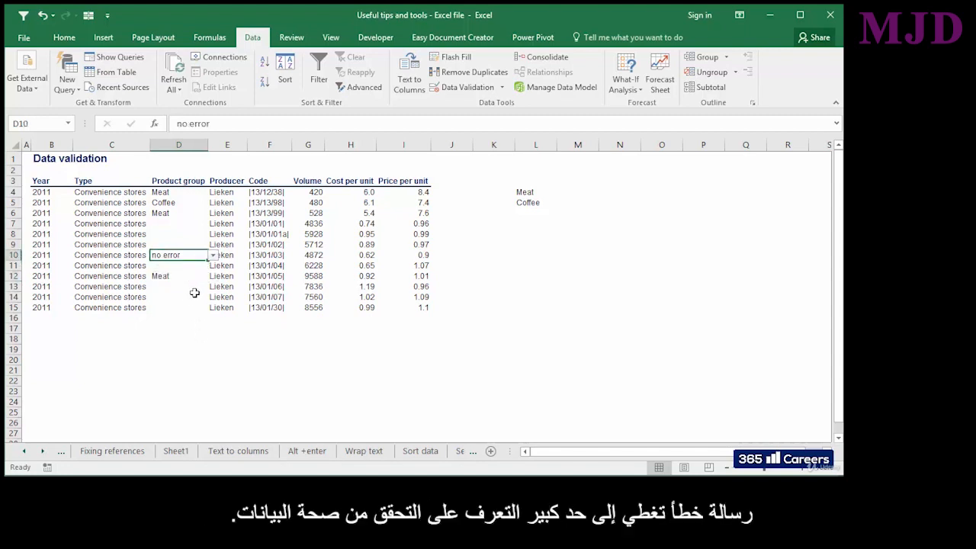
click(189, 277)
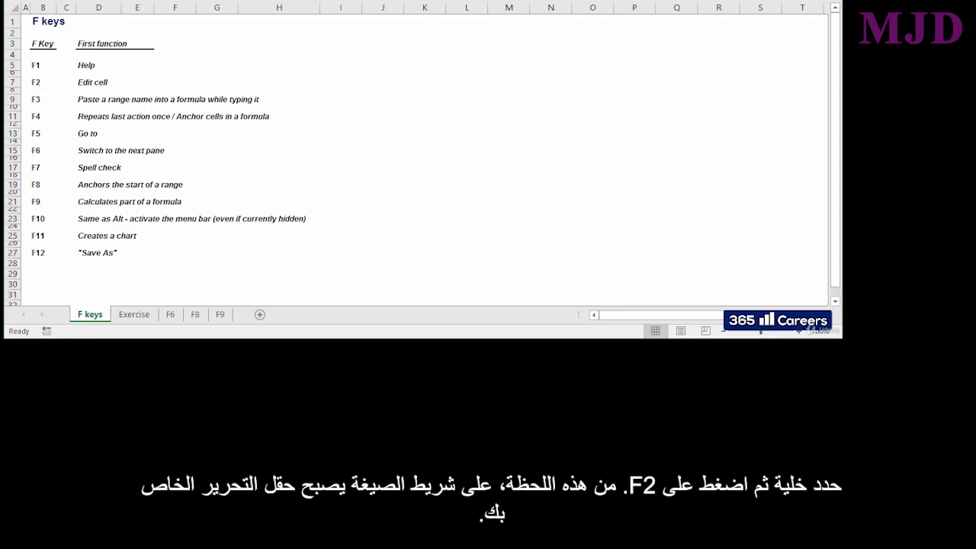
- Try in-cell editing on the "Edit cell" text in D7 of the F keys sheet, discarding the changes
click(102, 84)
key(F2)
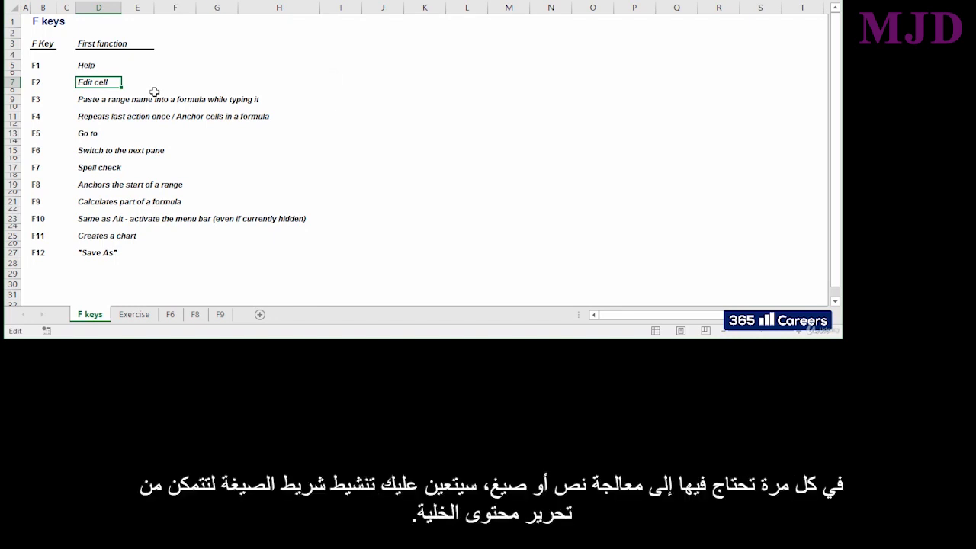
key(BackSpace)
key(BackSpace)
text(ce)
key(Escape)
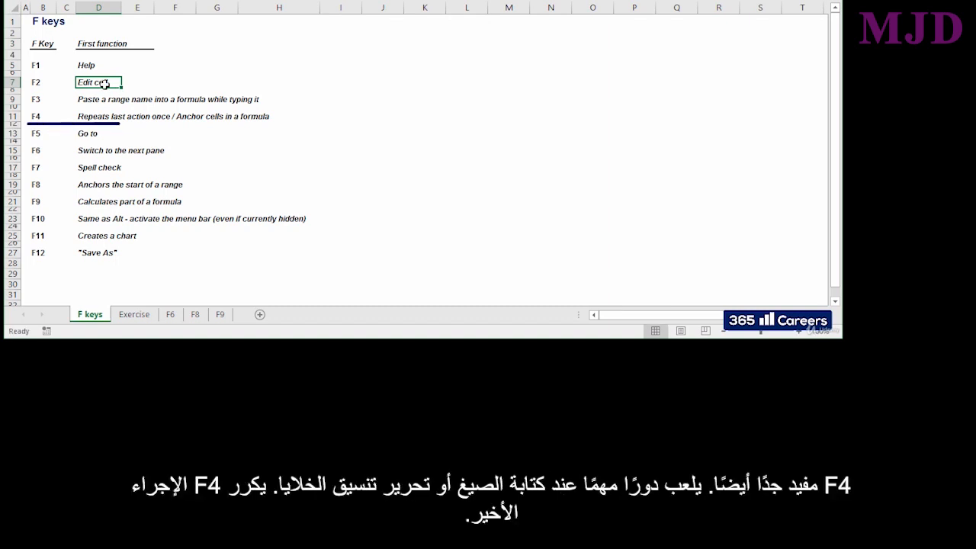
- Insert an entire blank row at row 9 of the material table on the Exercise sheet
click(42, 116)
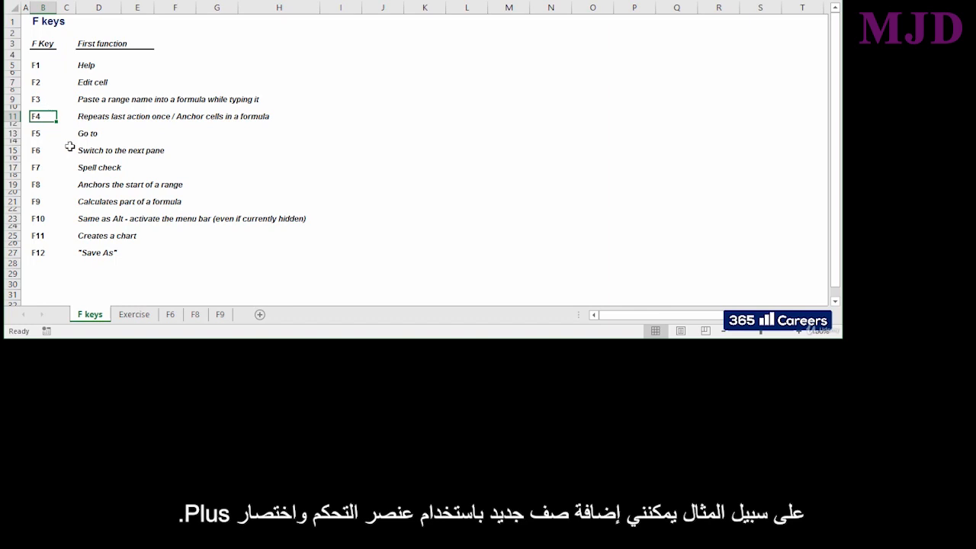
click(133, 315)
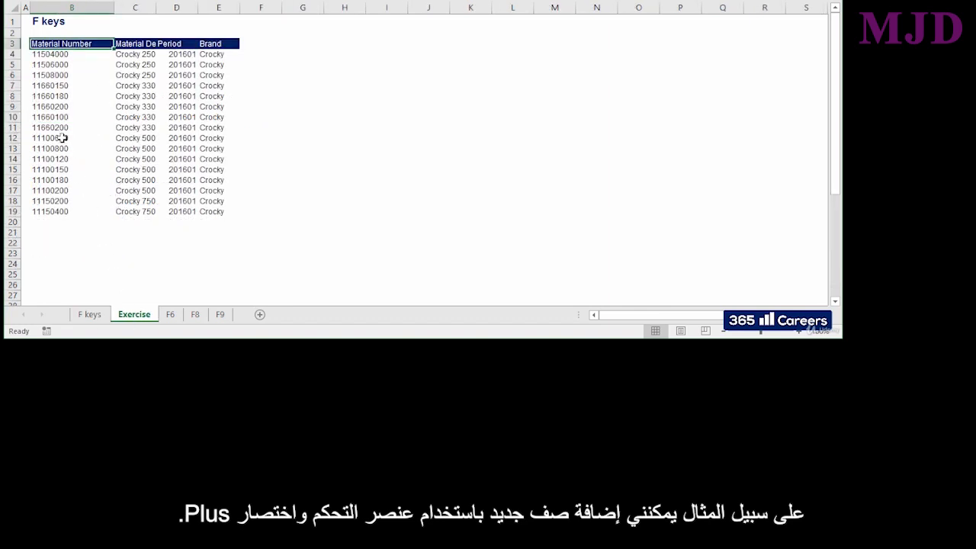
click(47, 105)
key(ctrl+shift+plus)
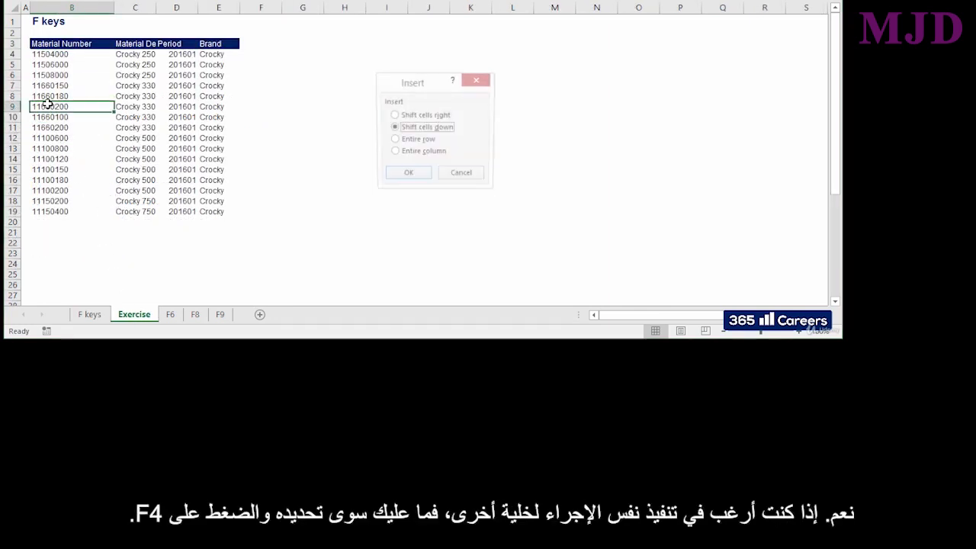
key(Down)
key(Return)
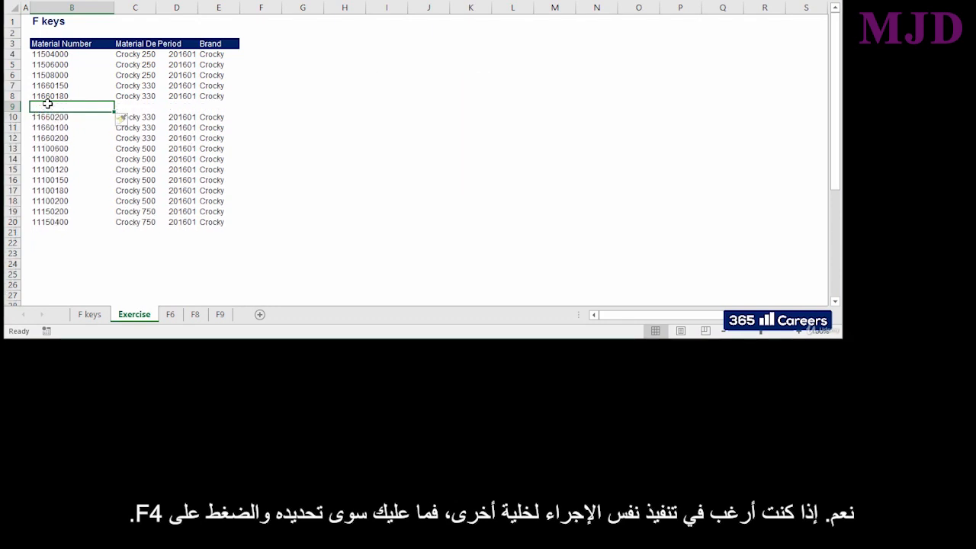
- Repeat the last row insertion at row 14 and again at row 18 of the material table
click(47, 157)
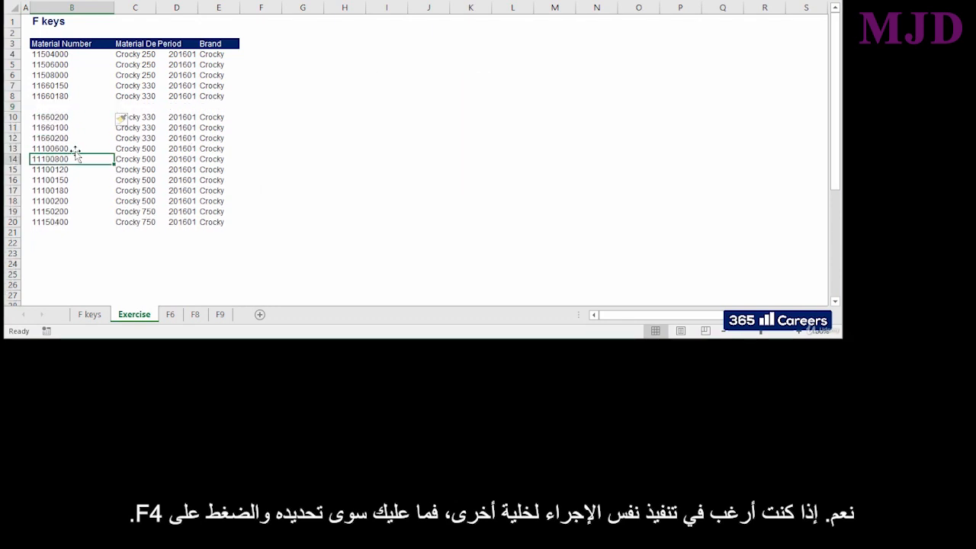
key(F4)
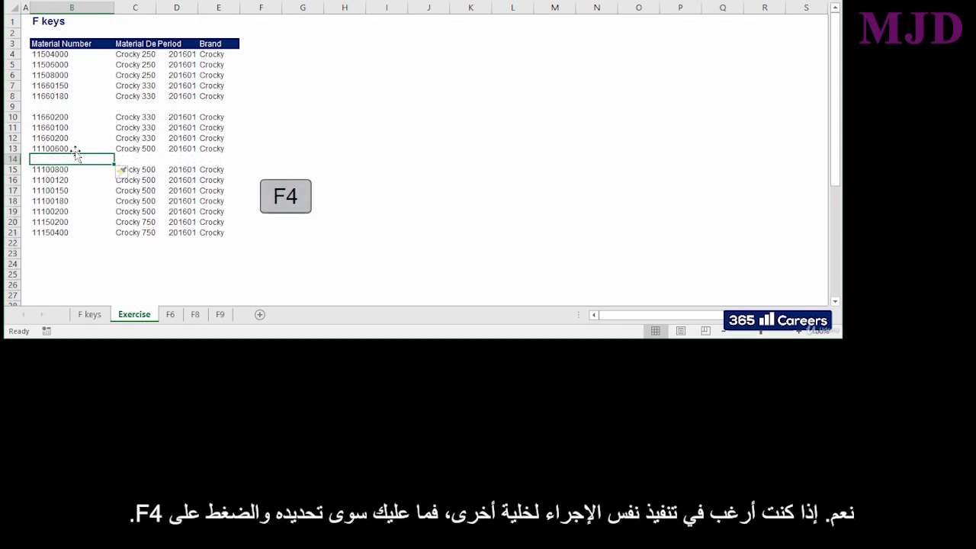
click(65, 202)
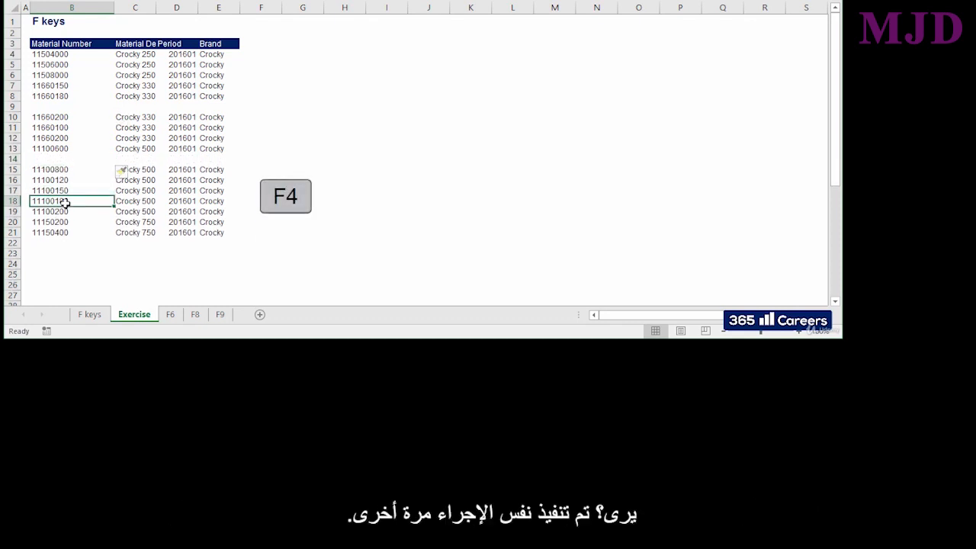
key(F4)
key(Down)
key(Down)
key(Down)
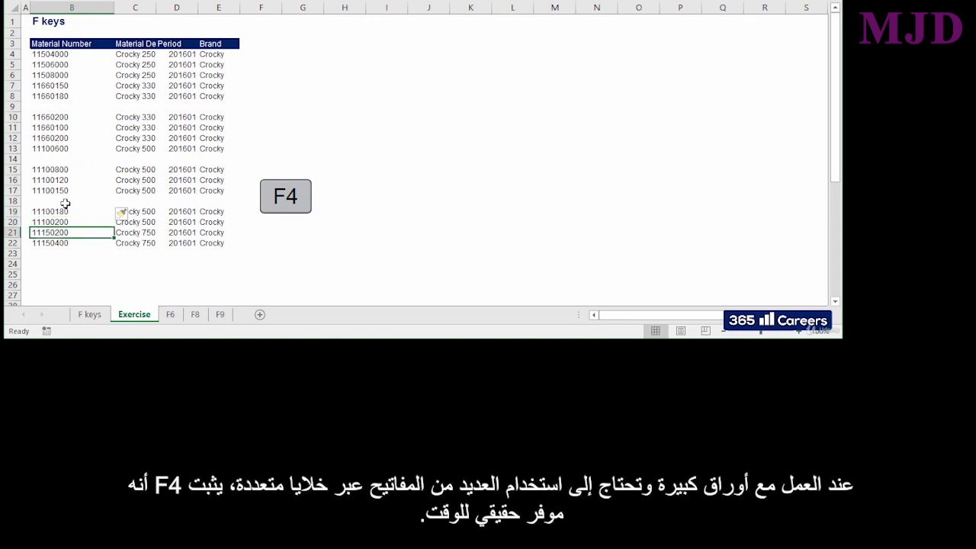
key(Down)
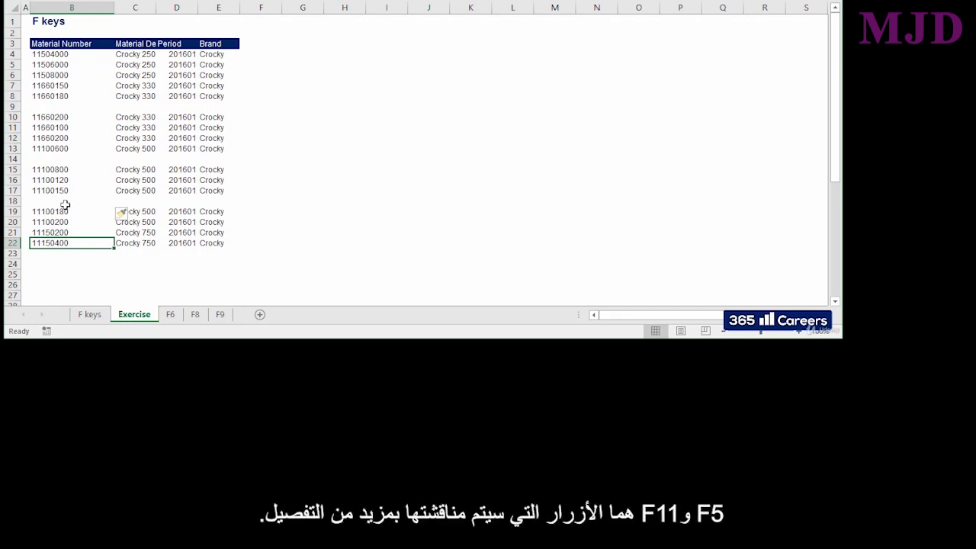
- Select the F5 "Go to" and F11 "Creates a chart" entries together on the F keys sheet
click(89, 314)
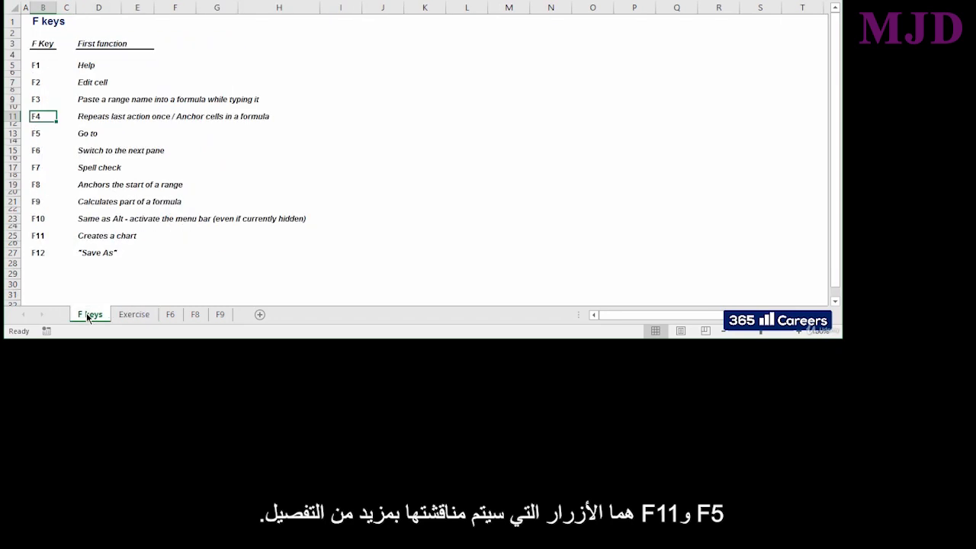
click(40, 134)
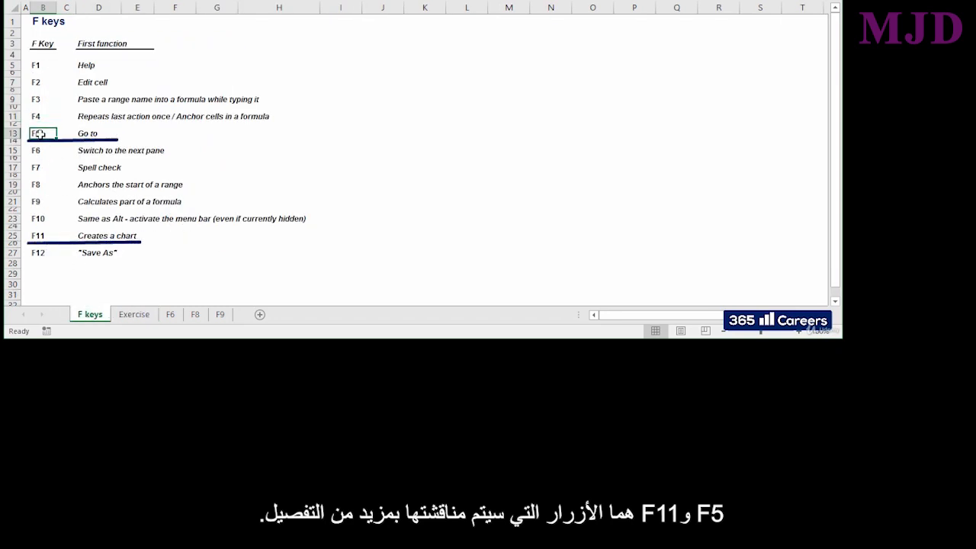
ctrl+click(39, 237)
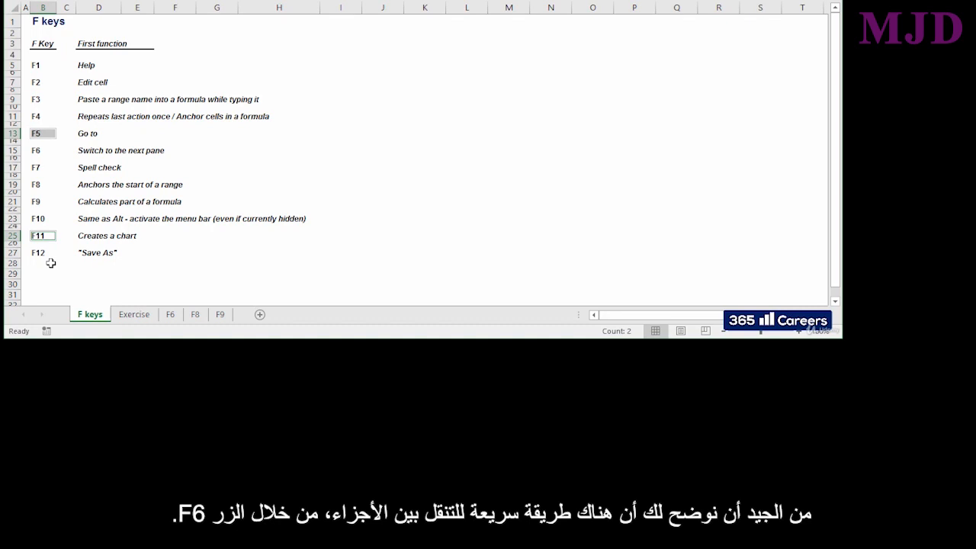
- Cycle the active cell through the split panes of the F6 sheet, after selecting the F6 entry on the F keys sheet
click(40, 150)
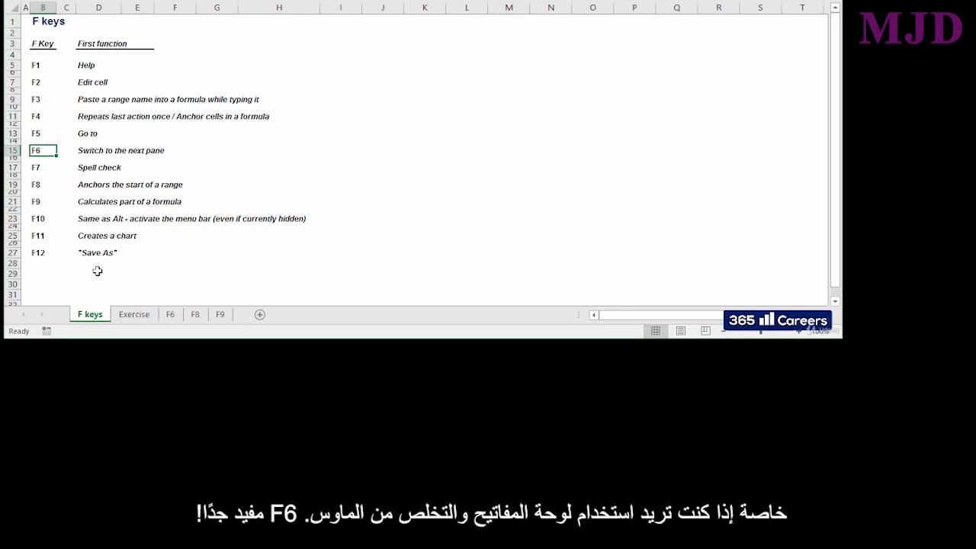
click(171, 315)
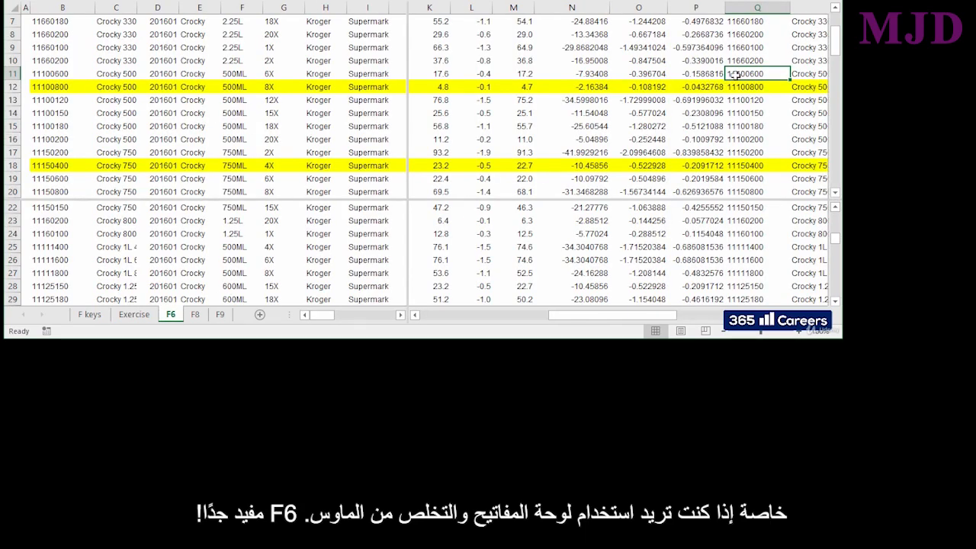
key(F6)
key(F6)
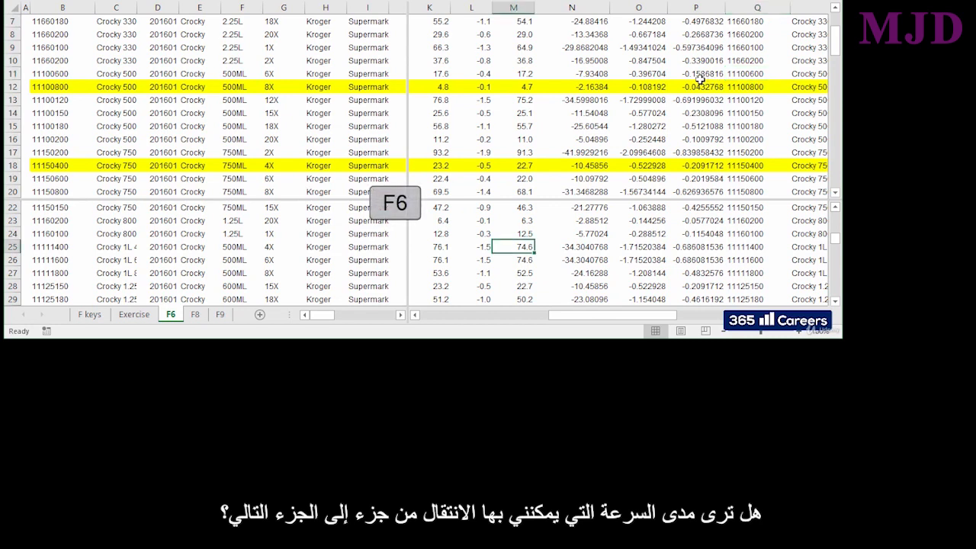
key(F6)
key(F6)
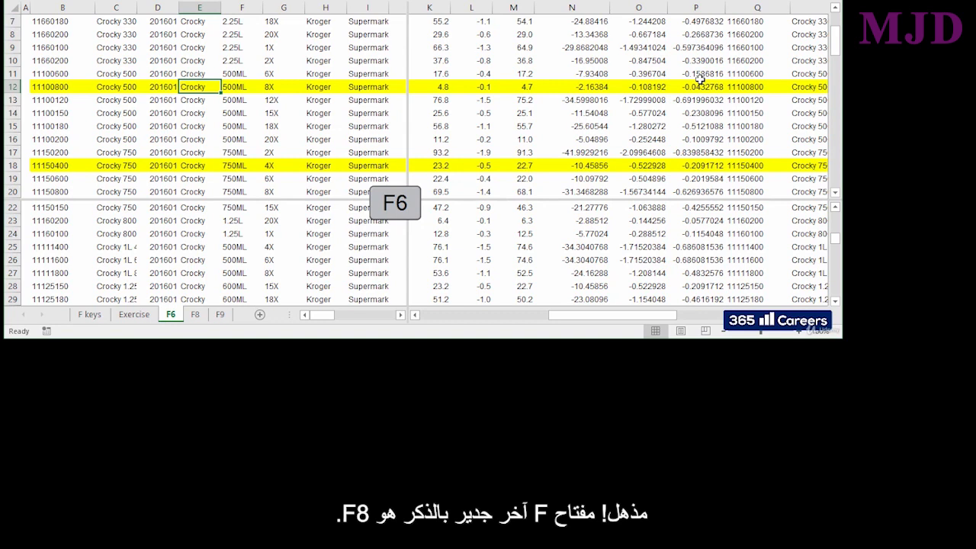
- Anchor a range at E18 on the F8 sheet in Extend Selection mode and extend it to C16
click(98, 318)
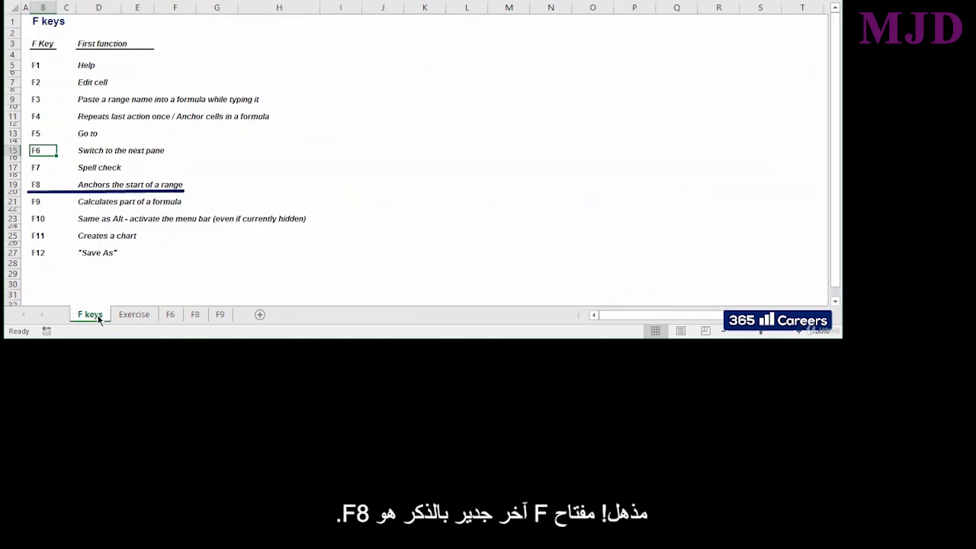
click(38, 186)
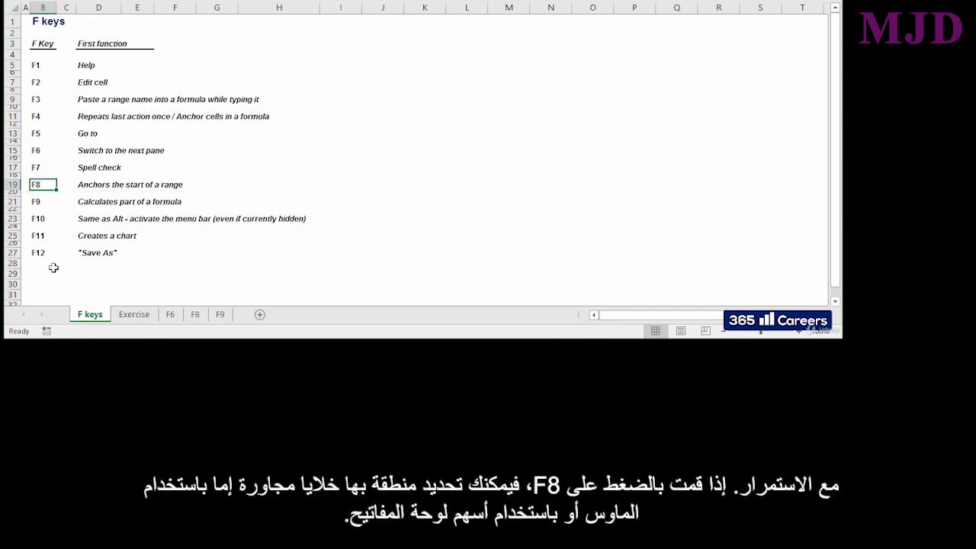
click(195, 314)
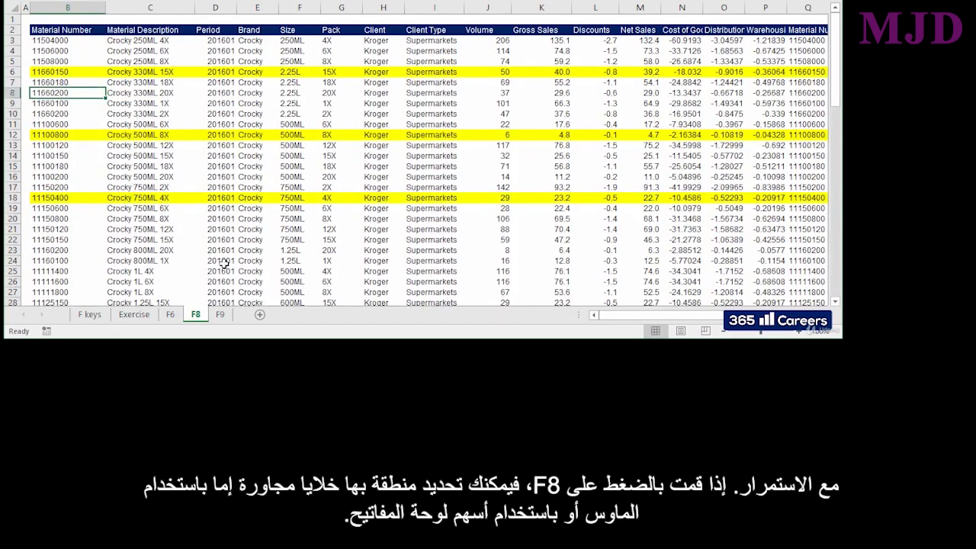
click(249, 198)
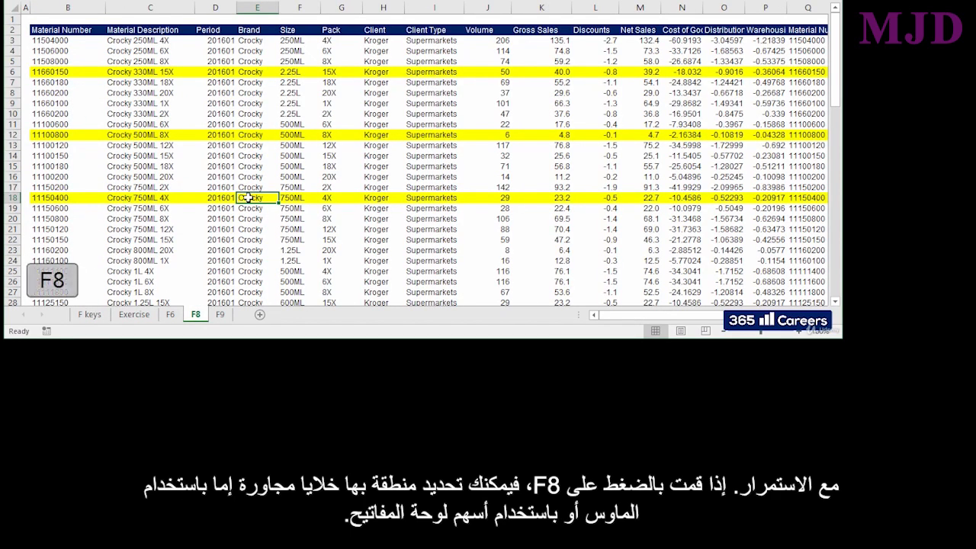
key(F8)
key(Left)
key(Left)
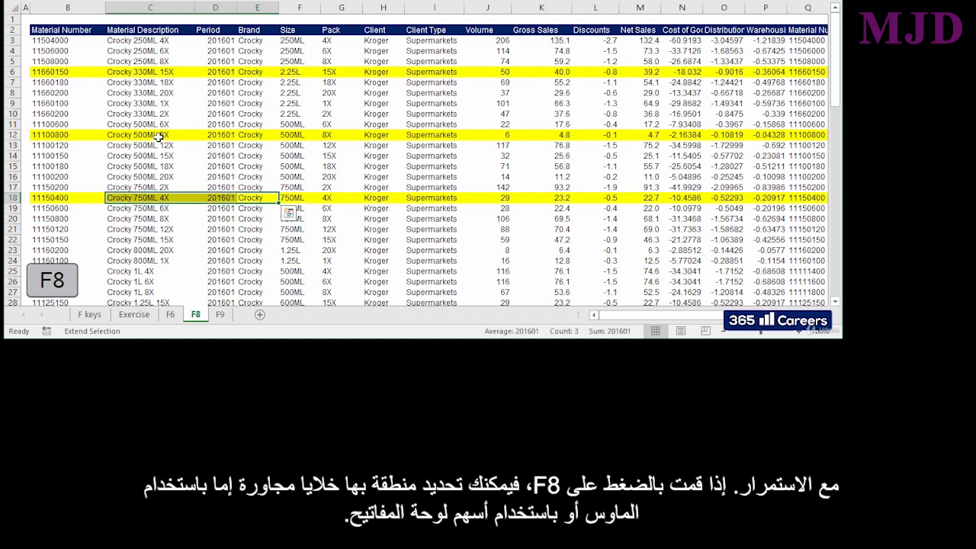
key(Up)
key(Up)
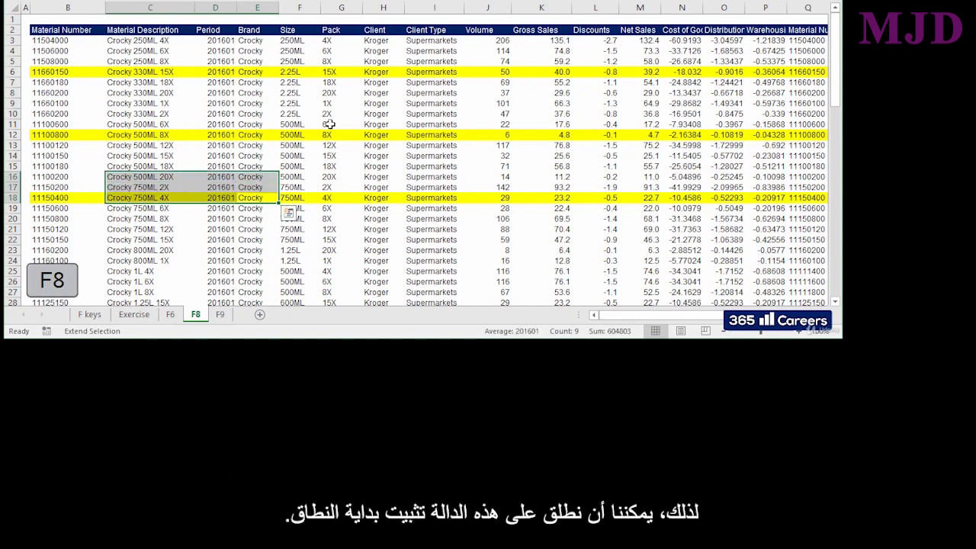
- Extend the range anchored at E18 to G11, G25 and finally C22, and leave Extend Selection mode
click(329, 124)
click(355, 268)
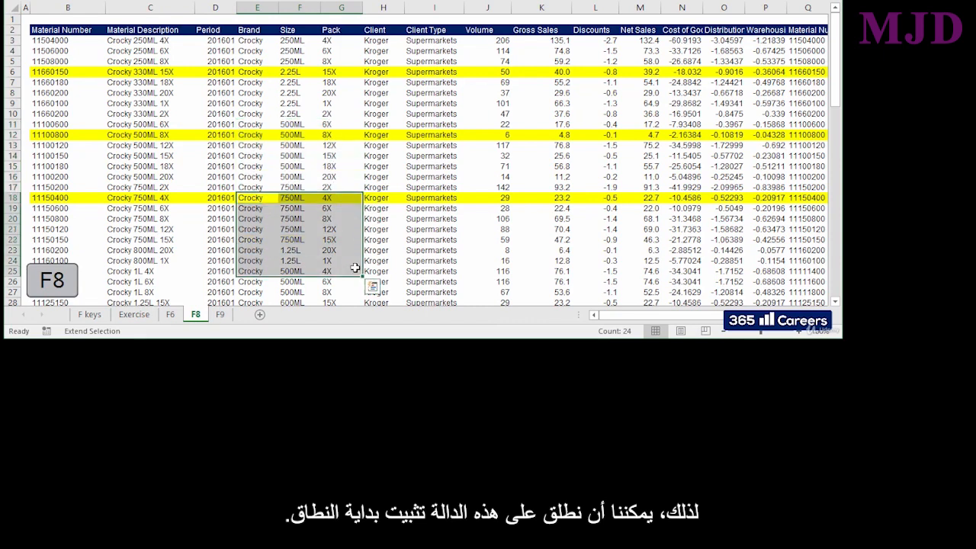
click(166, 242)
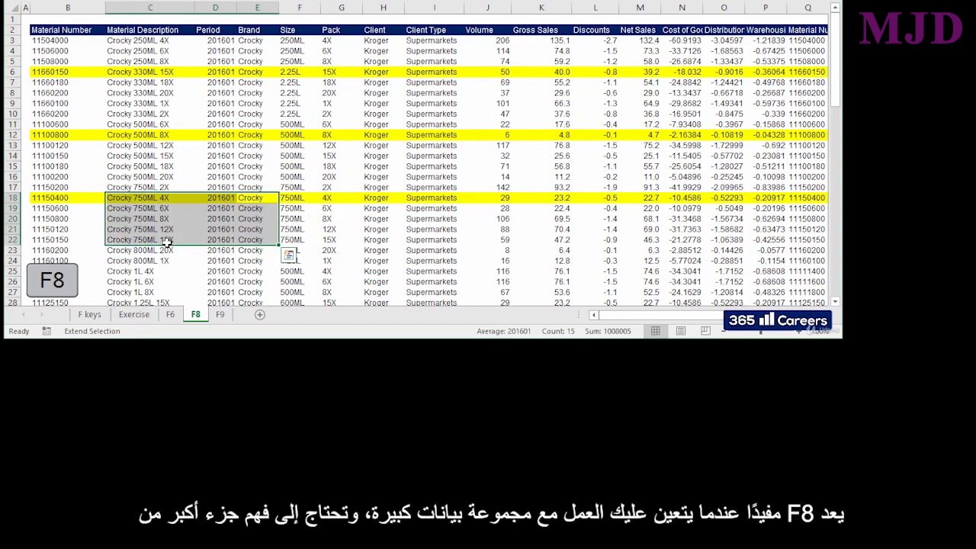
key(F8)
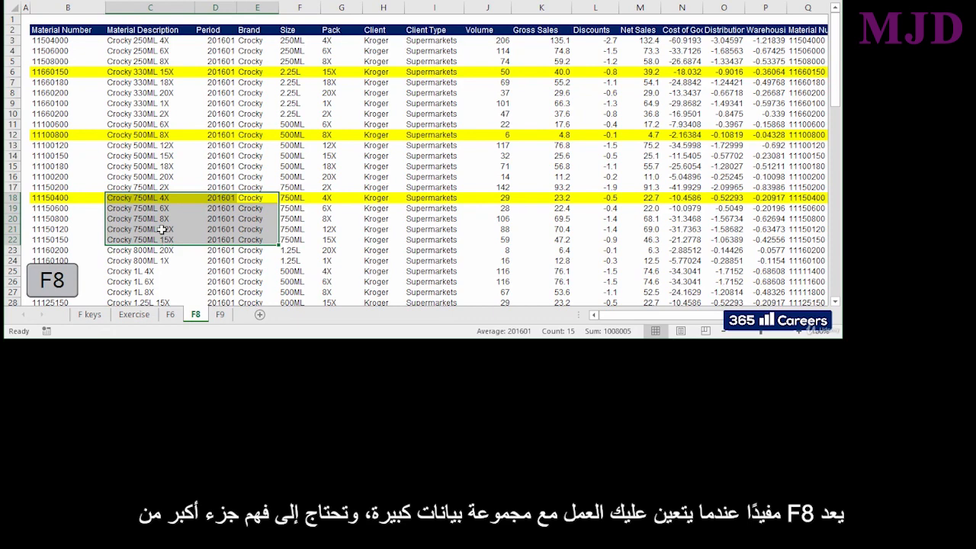
- Anchor a range at B3, extend it to B81 at the table's end, and cycle the active cell down to B7
click(77, 42)
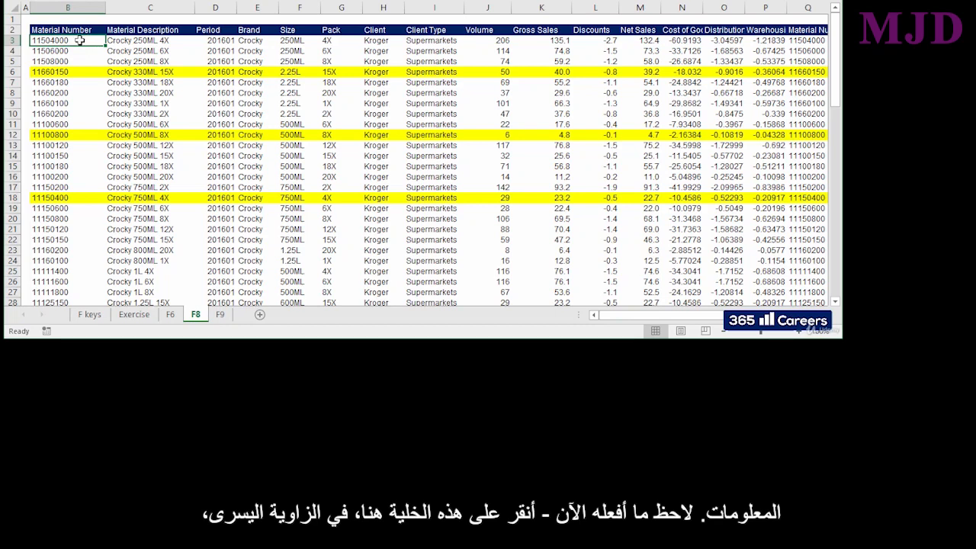
key(F8)
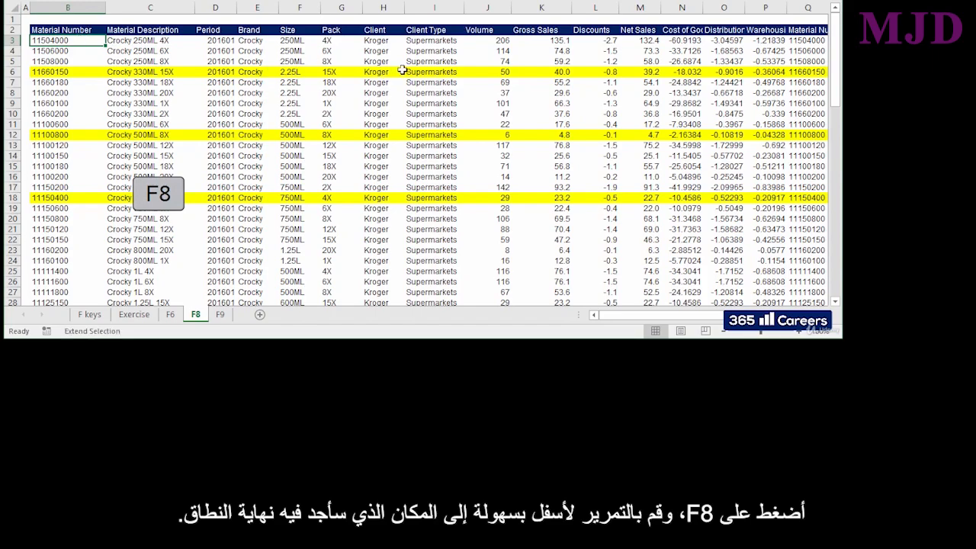
drag(831, 45, 831, 246)
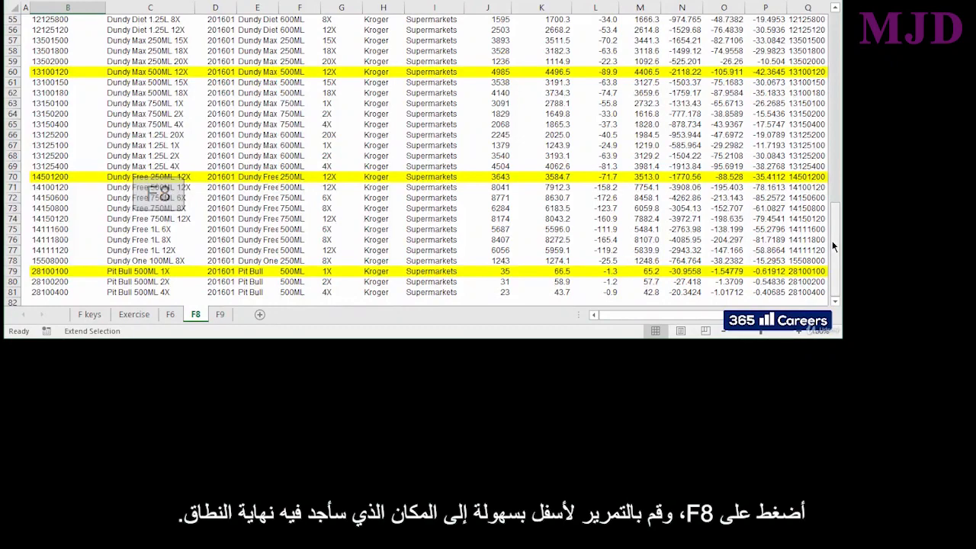
click(73, 294)
key(Return)
key(Return)
key(Return)
key(Return)
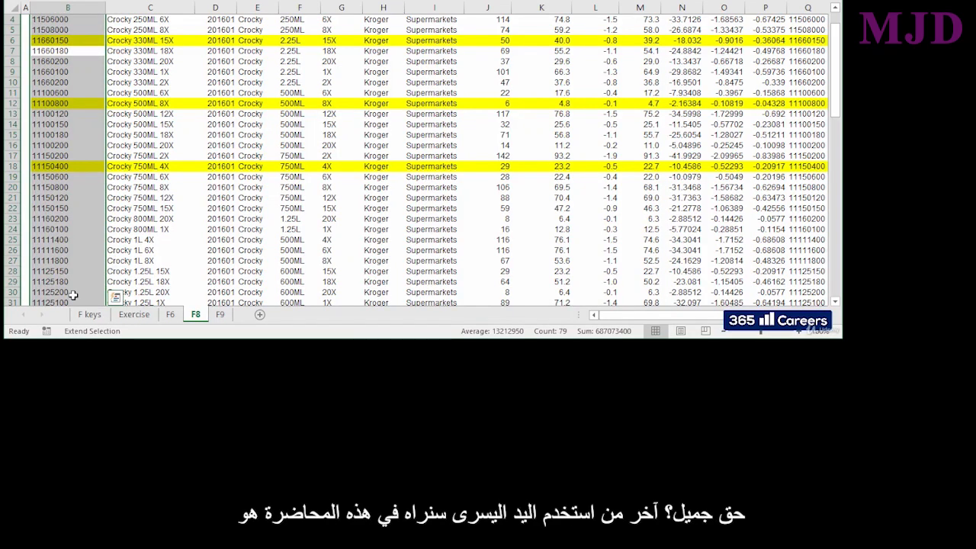
- Calculate the D6 reference inside the Company C formula in cell F9 of the F9 sheet and commit the formula with the hard-coded value
click(79, 317)
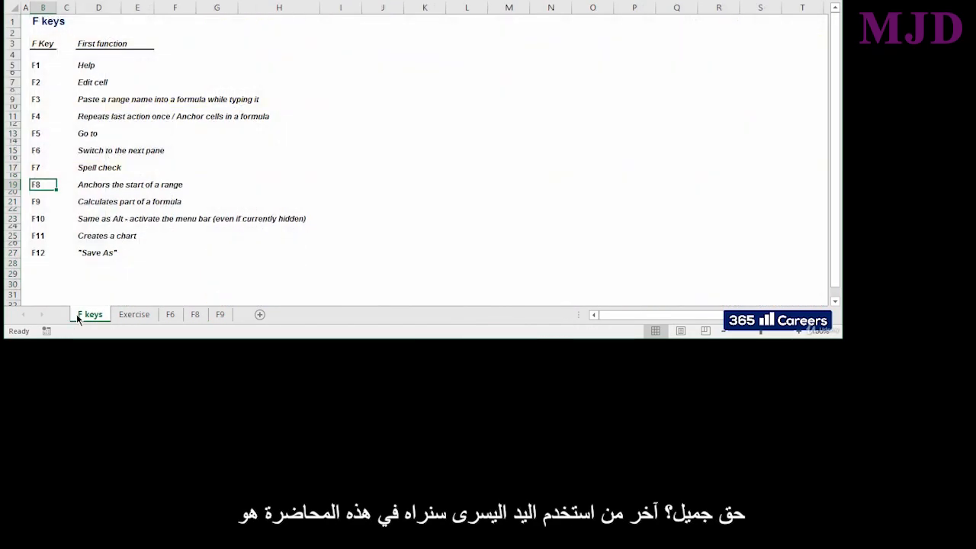
click(39, 203)
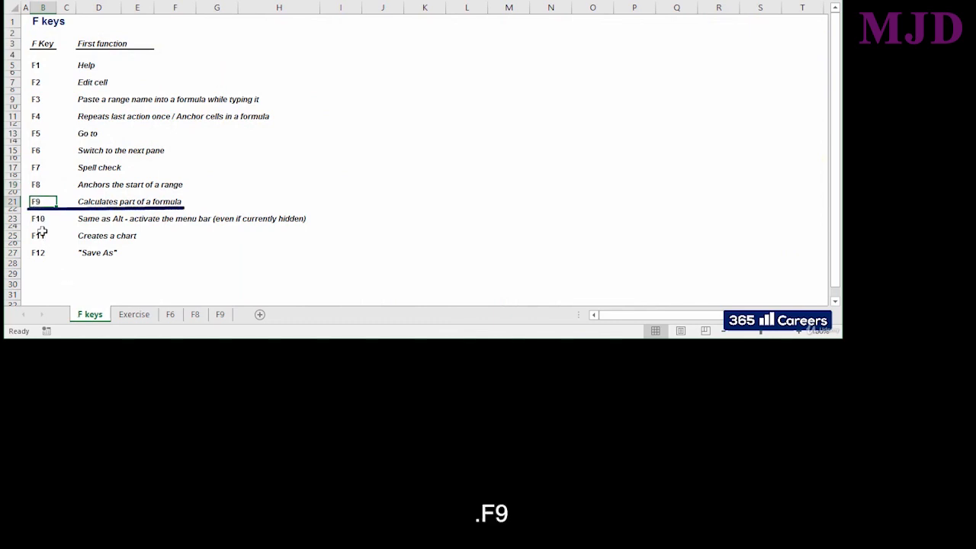
click(221, 314)
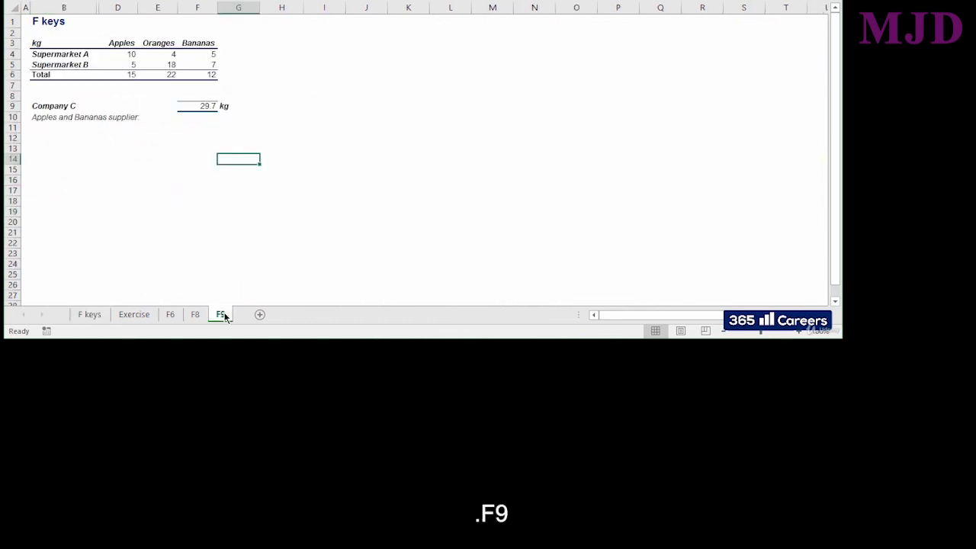
click(205, 105)
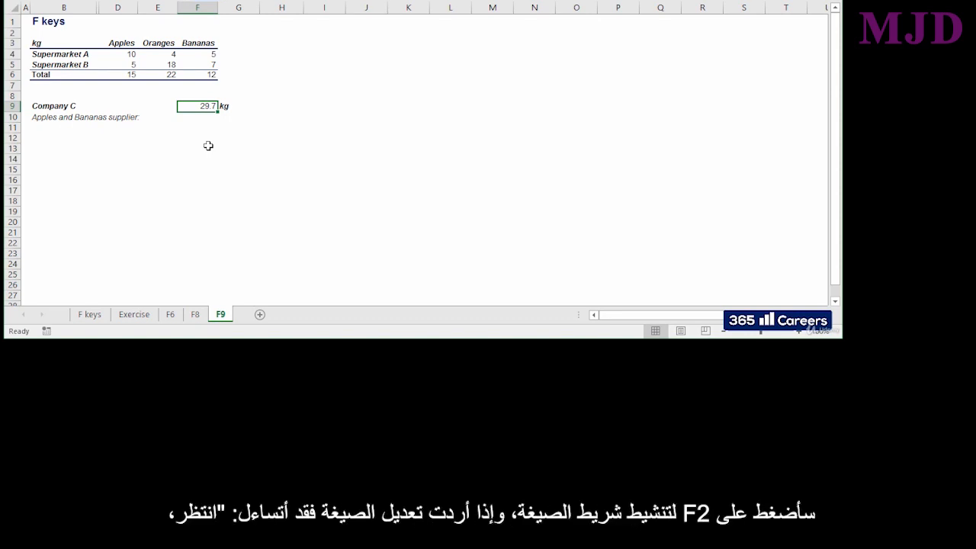
key(F2)
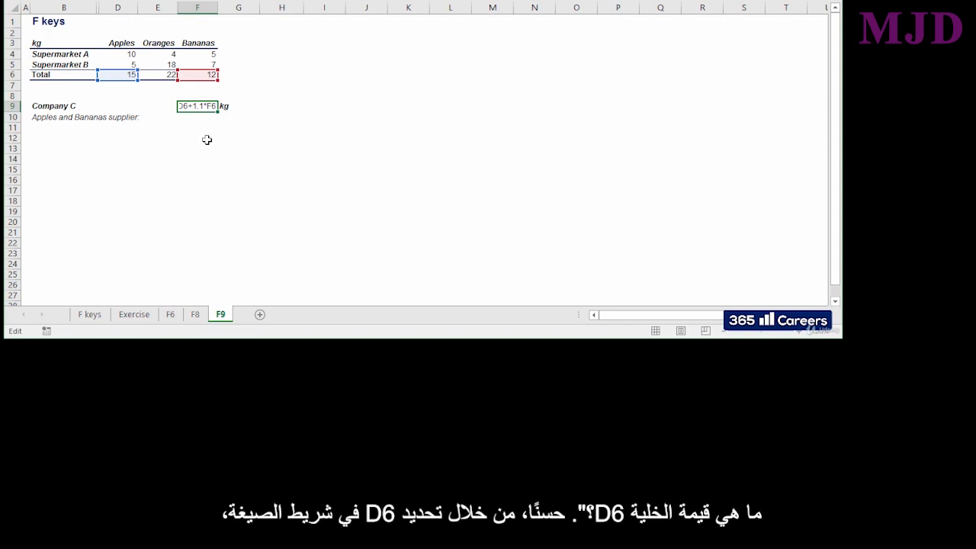
key(F9)
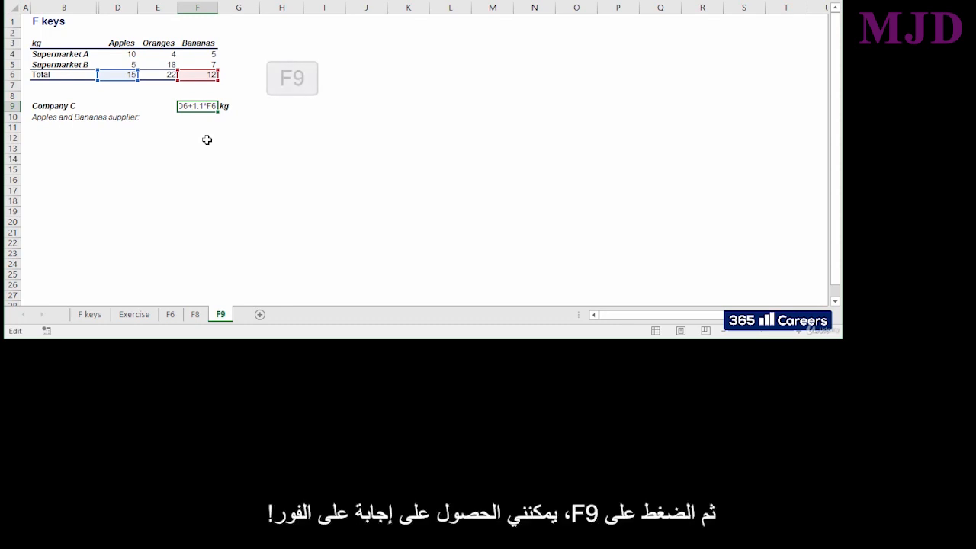
key(F9)
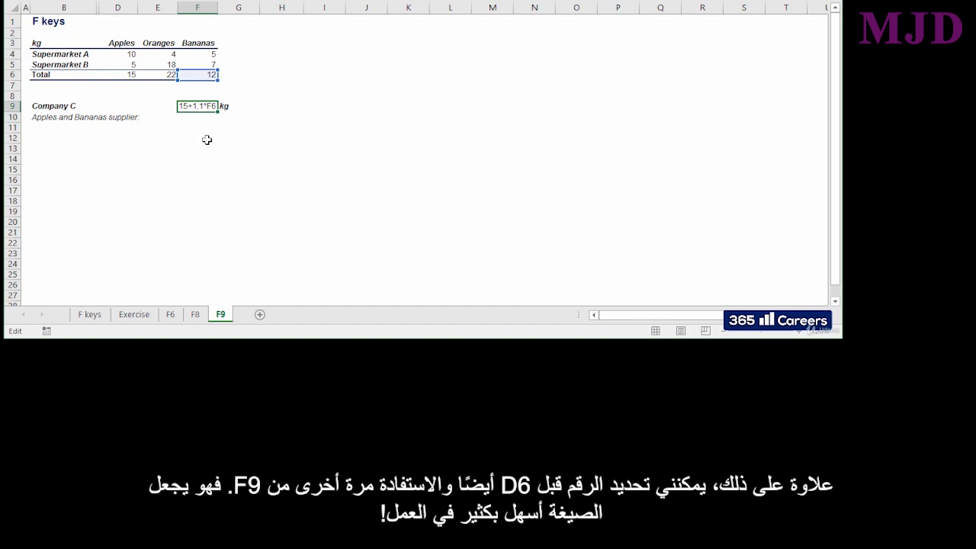
key(F9)
key(Return)
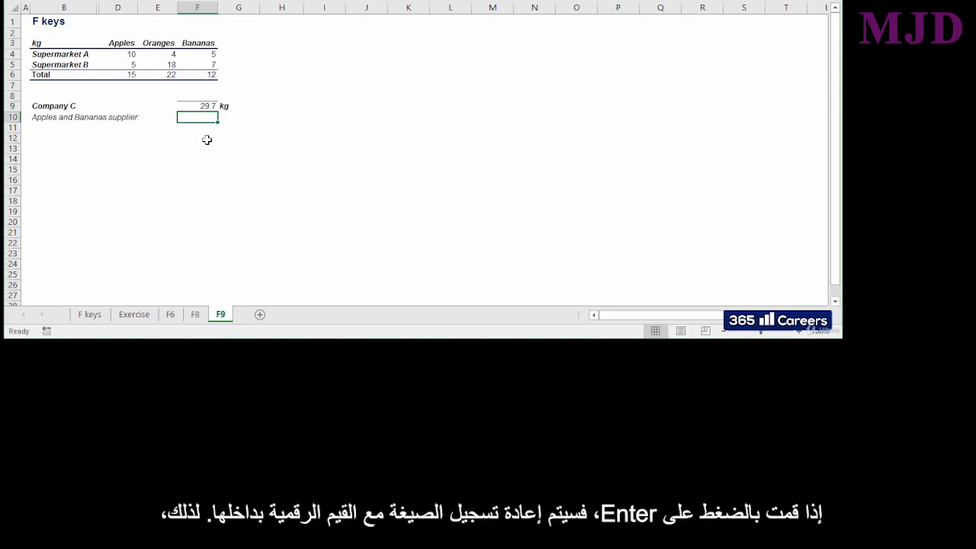
- Calculate the D6 reference inside the Company C formula again and cancel the cell edit
key(Up)
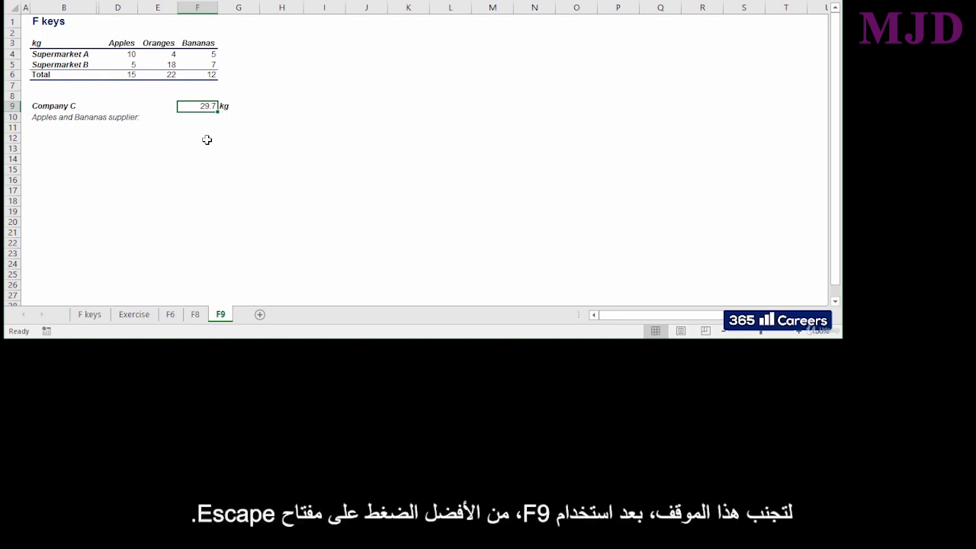
key(F2)
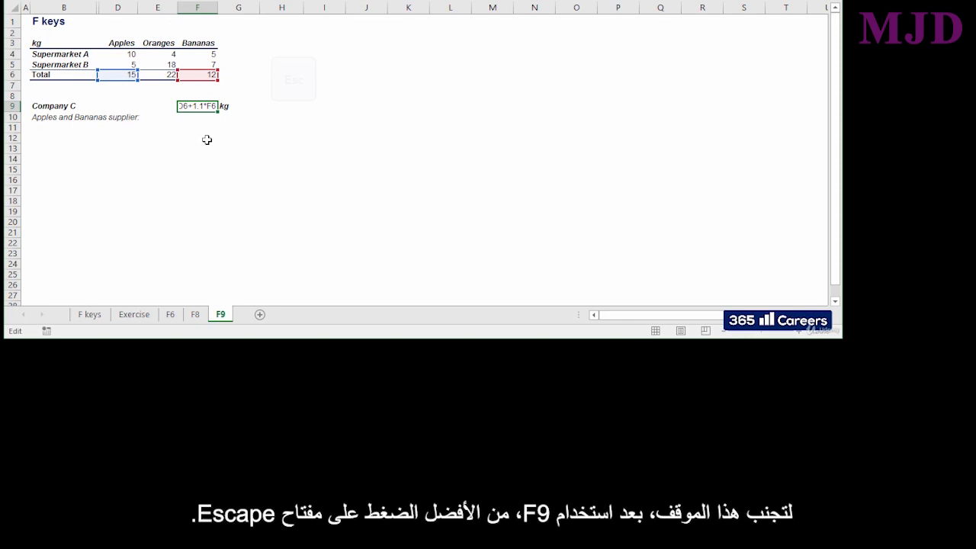
key(F9)
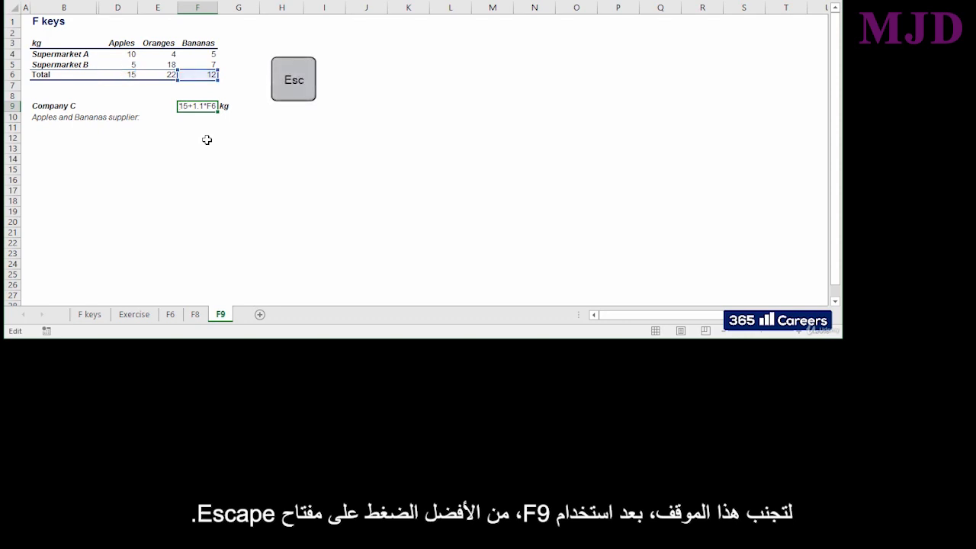
key(Escape)
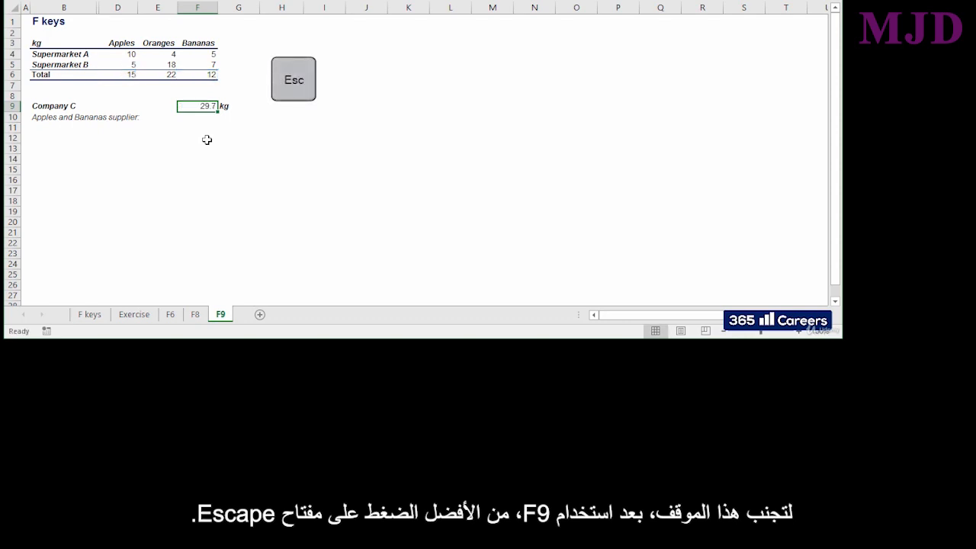
key(Down)
key(Up)
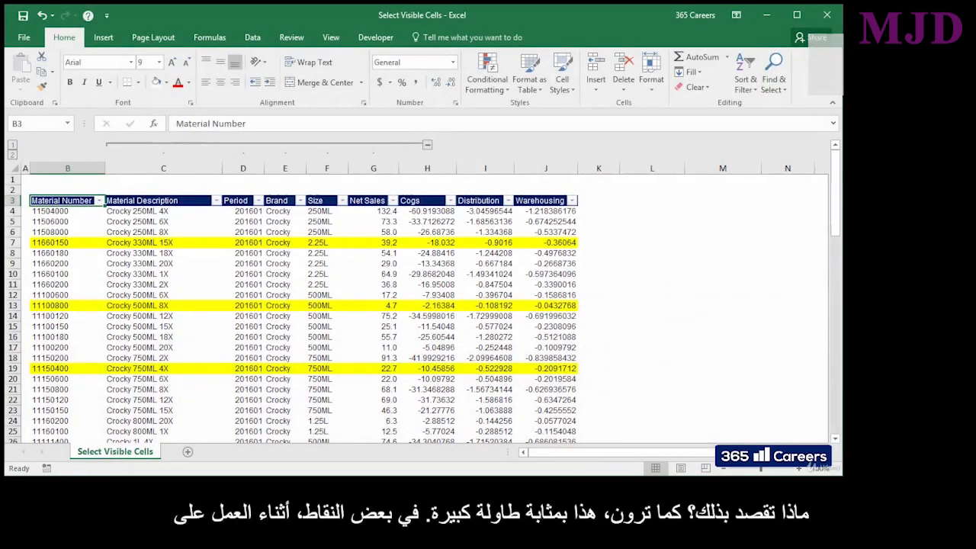
- Look over the material table on the Select Visible Cells sheet and collapse the grouped columns C to G
click(56, 221)
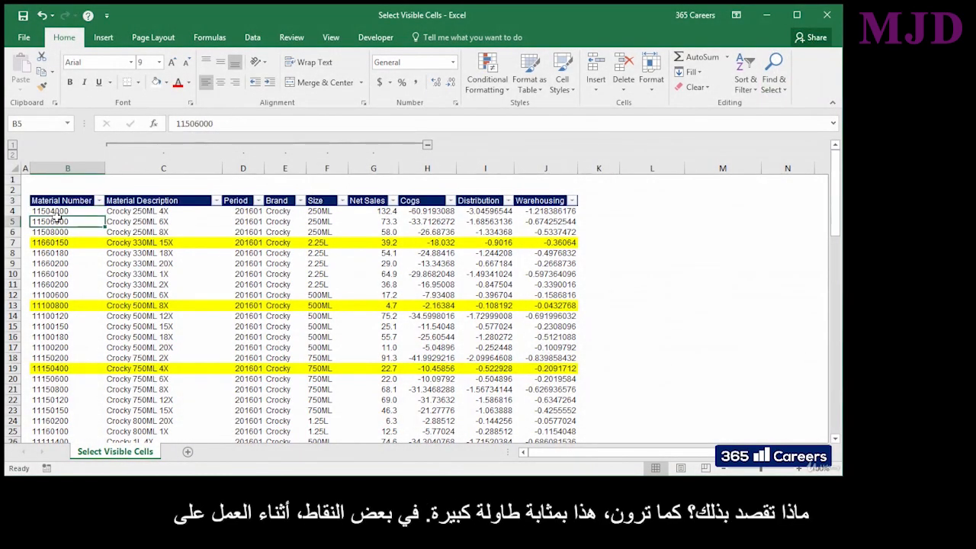
scroll(58, 215, down, 6)
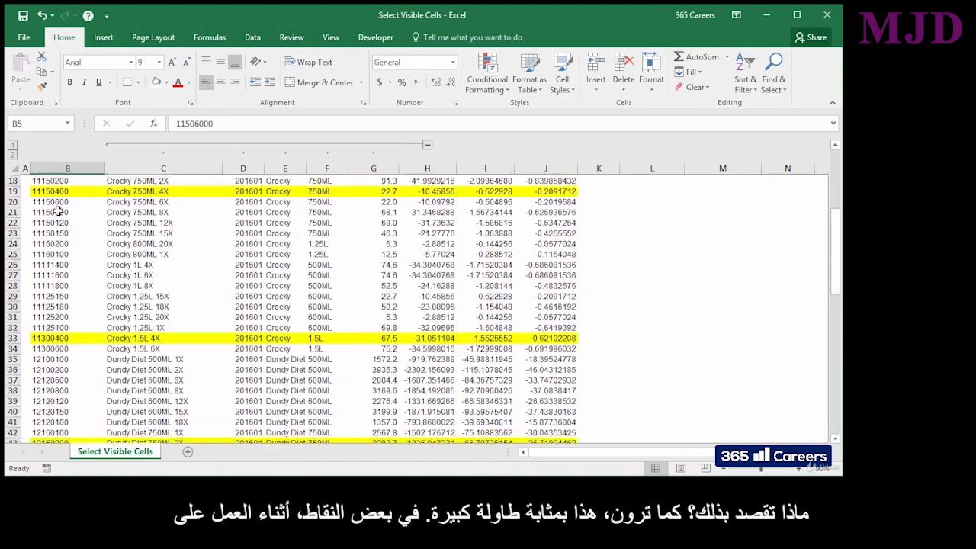
scroll(58, 213, down, 5)
scroll(58, 212, up, 10)
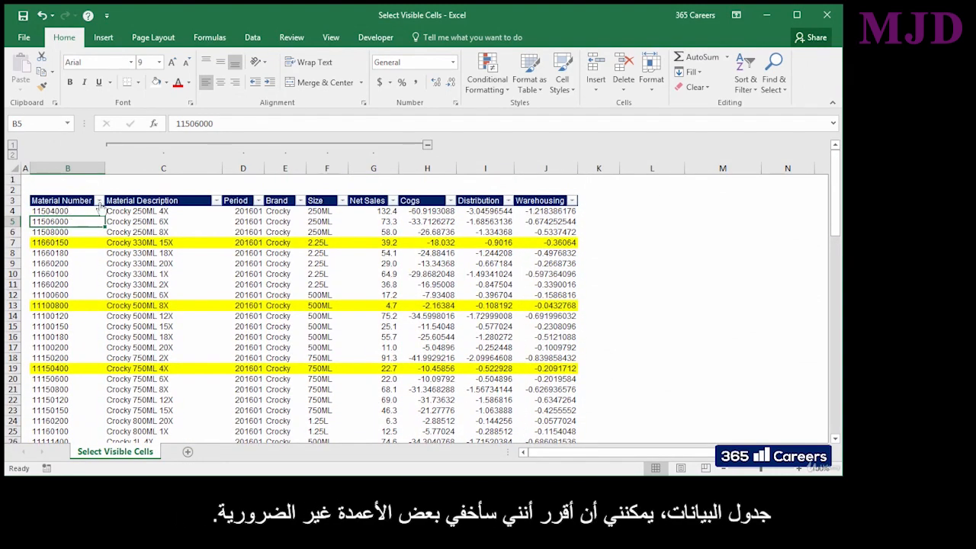
click(427, 146)
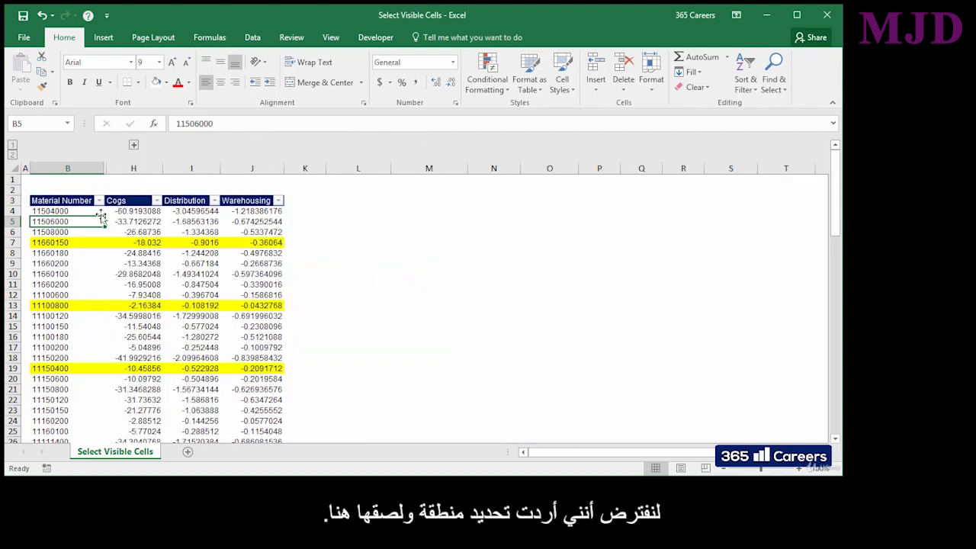
- Copy the range B3:J7 across the hidden columns, paste it at L3 and clear the copy marquee
click(57, 201)
drag(88, 229, 240, 239)
key(ctrl+c)
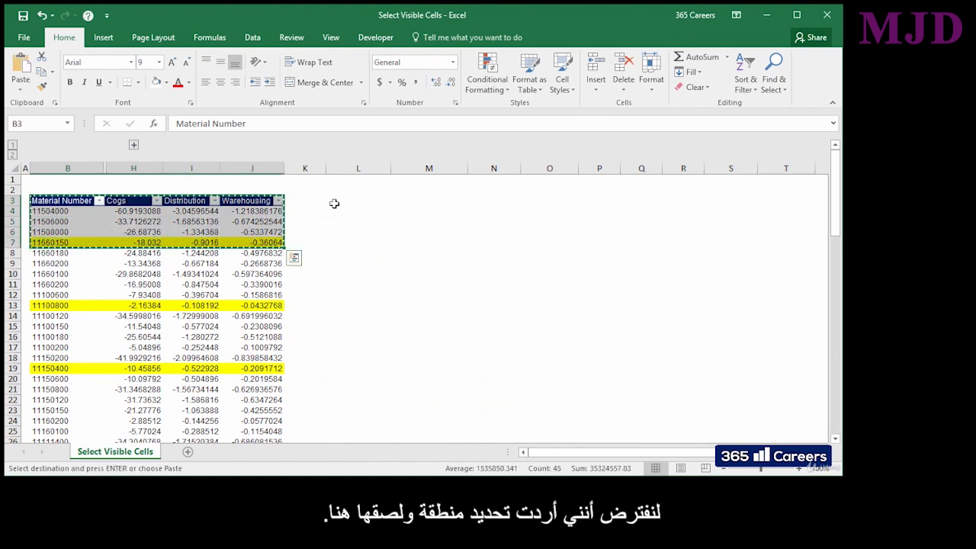
click(335, 201)
key(ctrl+v)
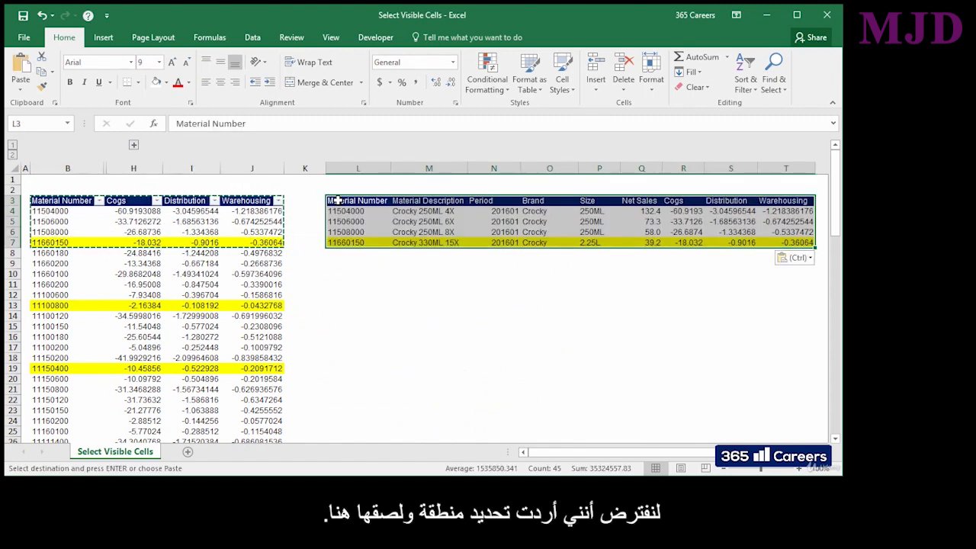
key(Escape)
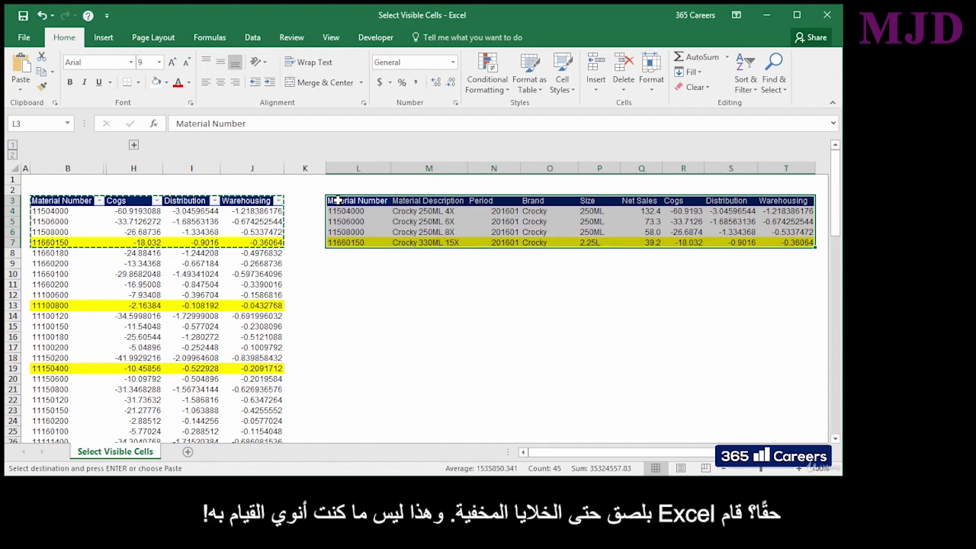
key(Escape)
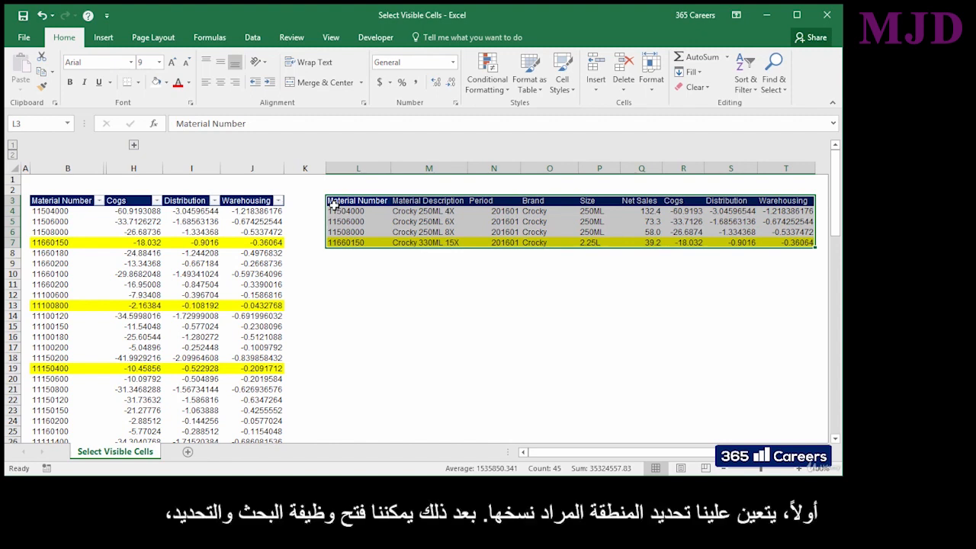
- Select B3:J7 and restrict the selection to visible cells only with Go To Special
mouse_move(61, 199)
mouse_down()
mouse_move(92, 229)
mouse_move(249, 244)
mouse_up()
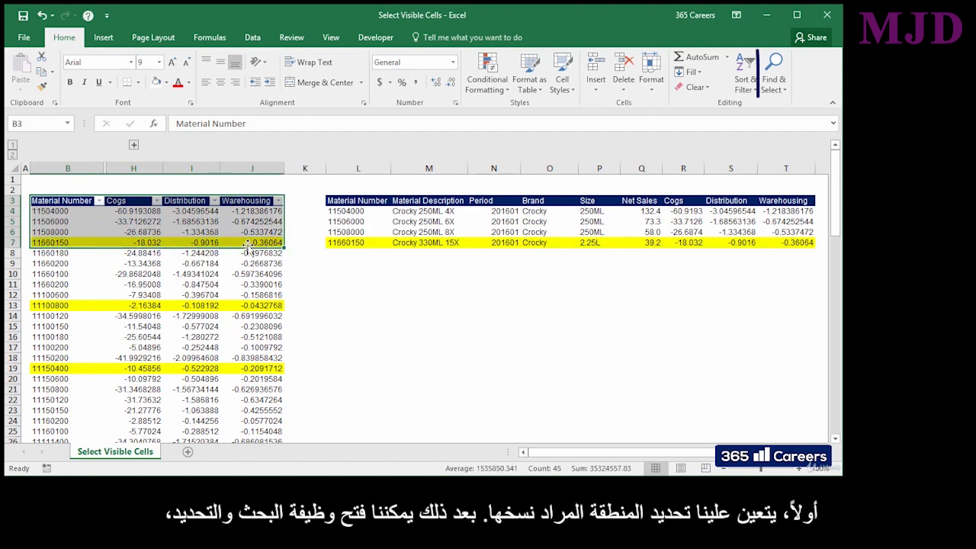
click(780, 91)
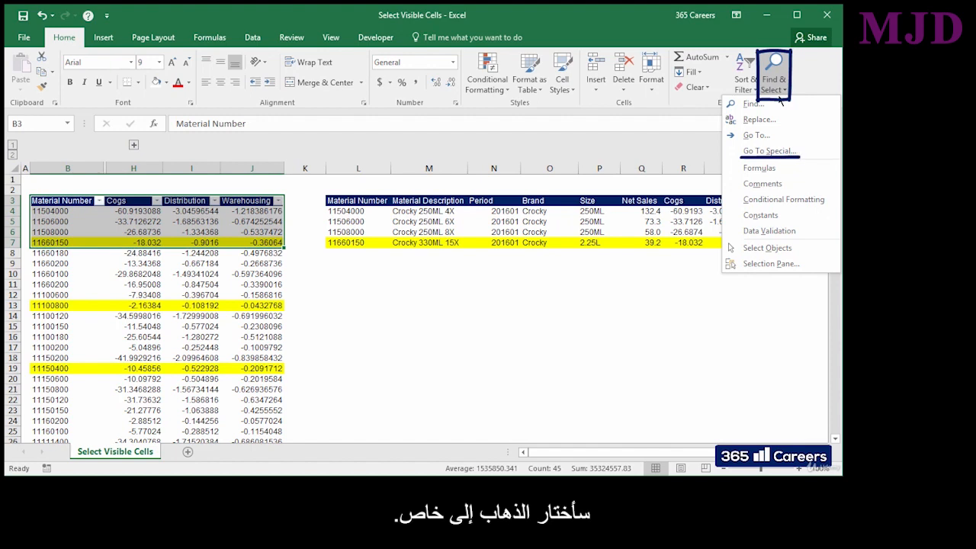
click(805, 150)
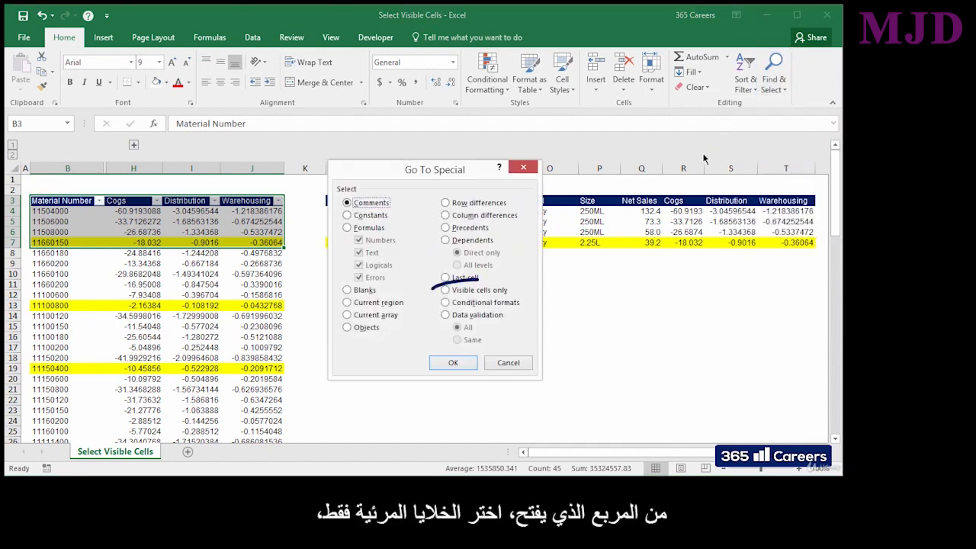
click(503, 292)
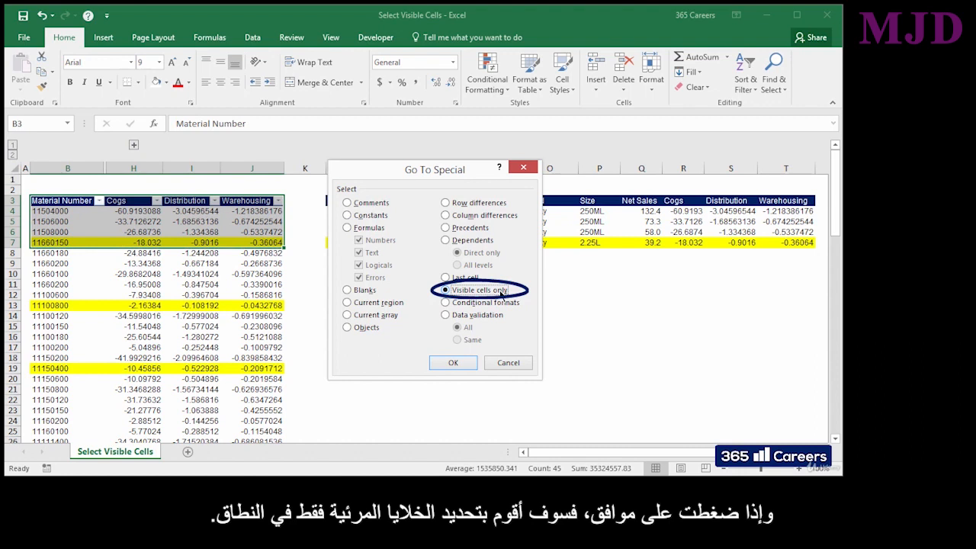
click(453, 363)
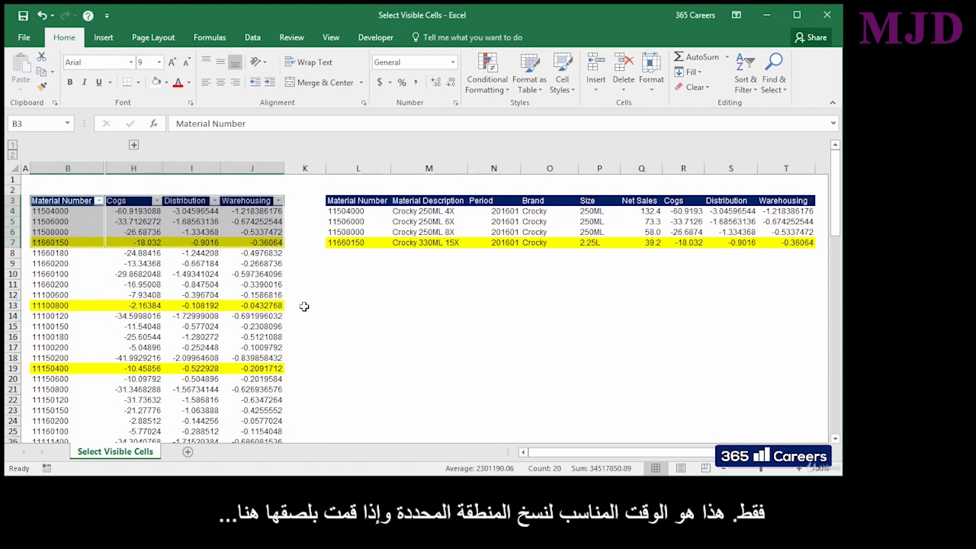
- Copy the selected visible cells, paste them at L10 and clear the copy marquee
key(ctrl+c)
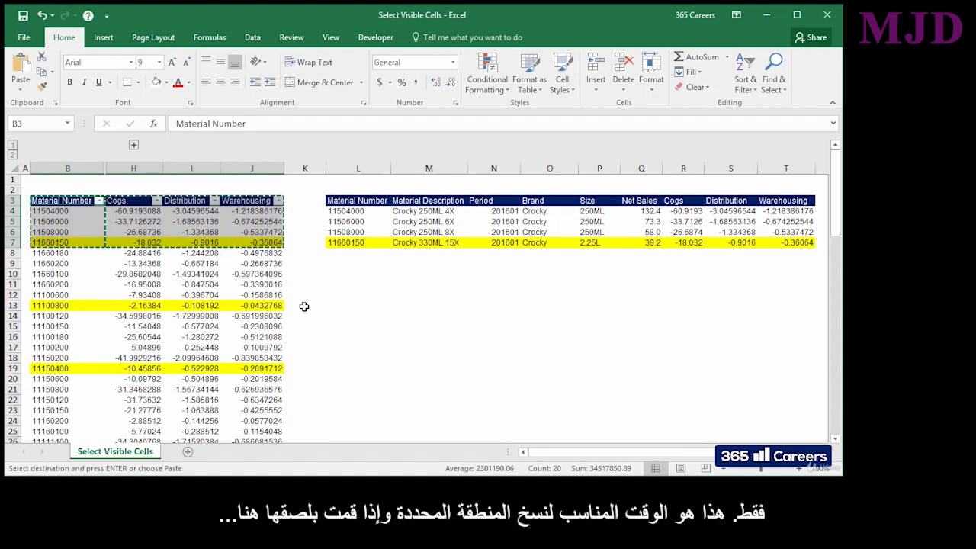
click(340, 271)
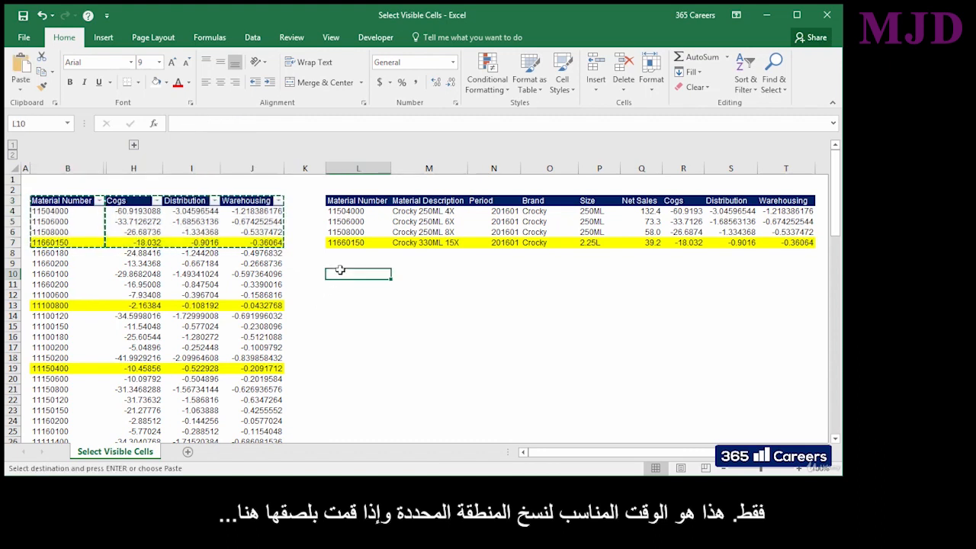
key(ctrl+v)
key(Escape)
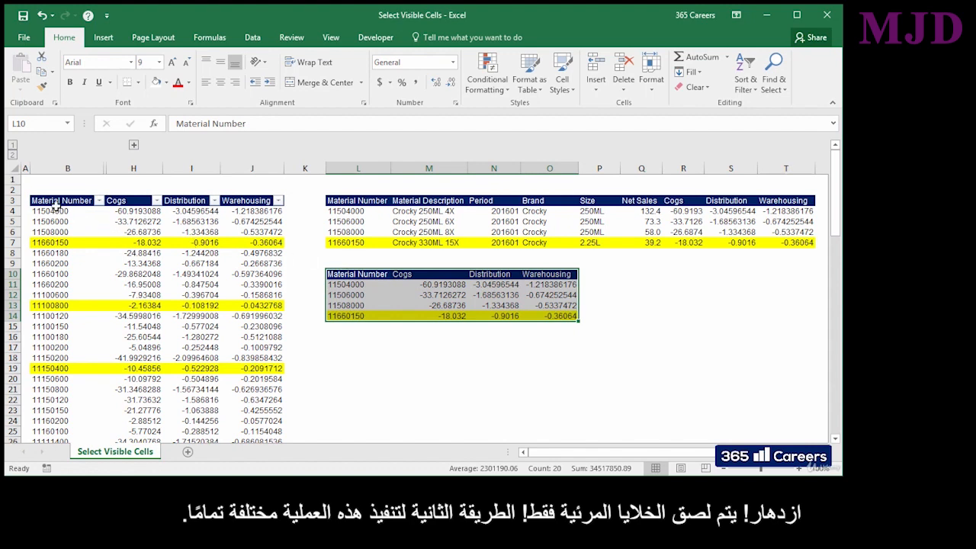
- Reselect B3:J7, limit the selection to its visible cells and paste a copy of them at L17
drag(46, 199, 282, 244)
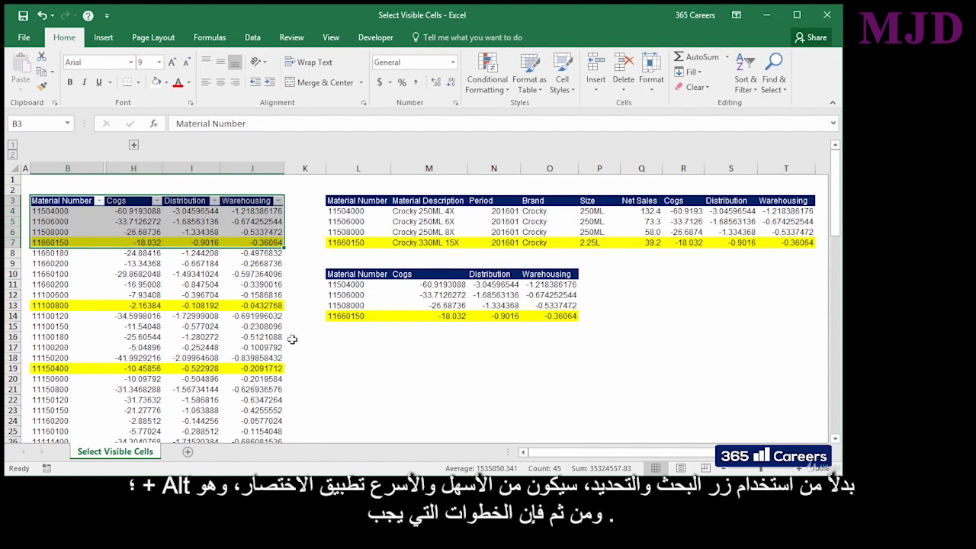
key(alt+semicolon)
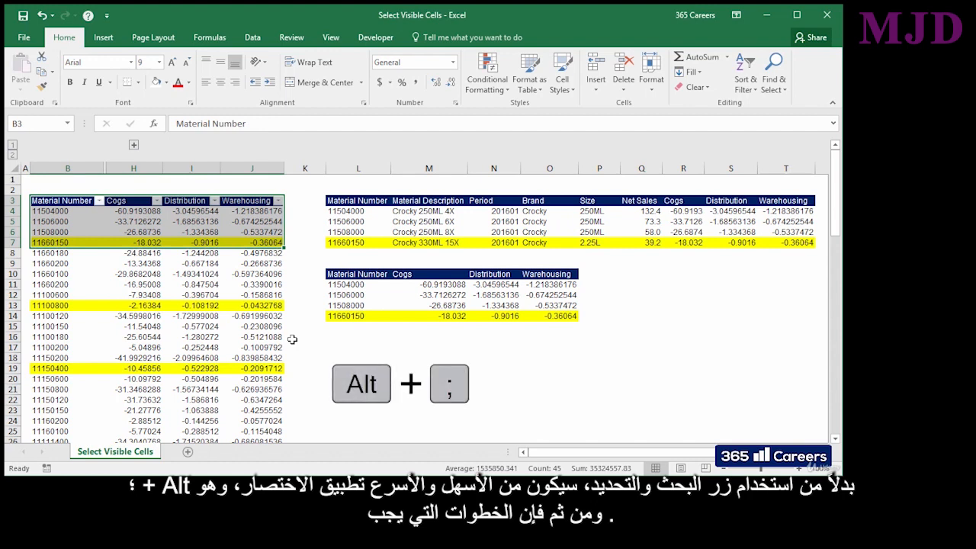
key(alt+semicolon)
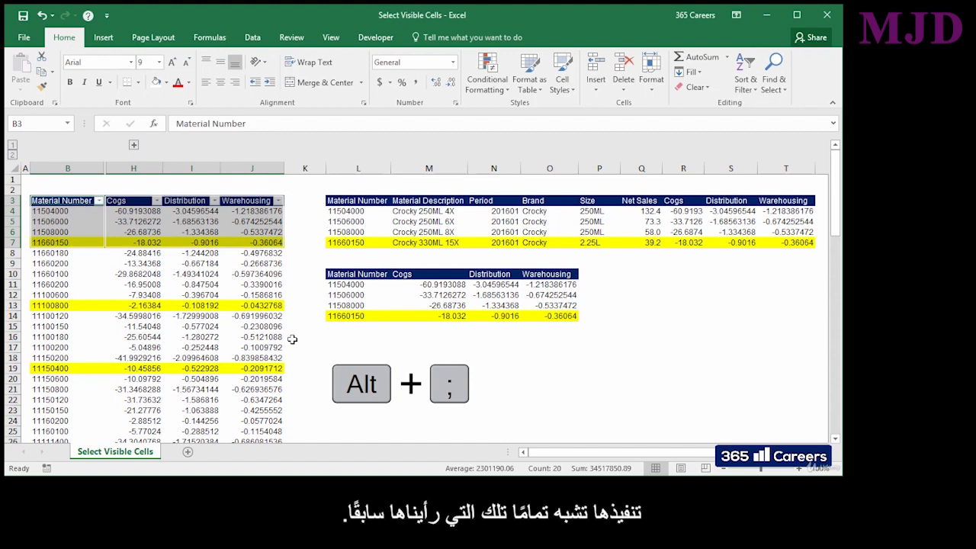
key(ctrl+c)
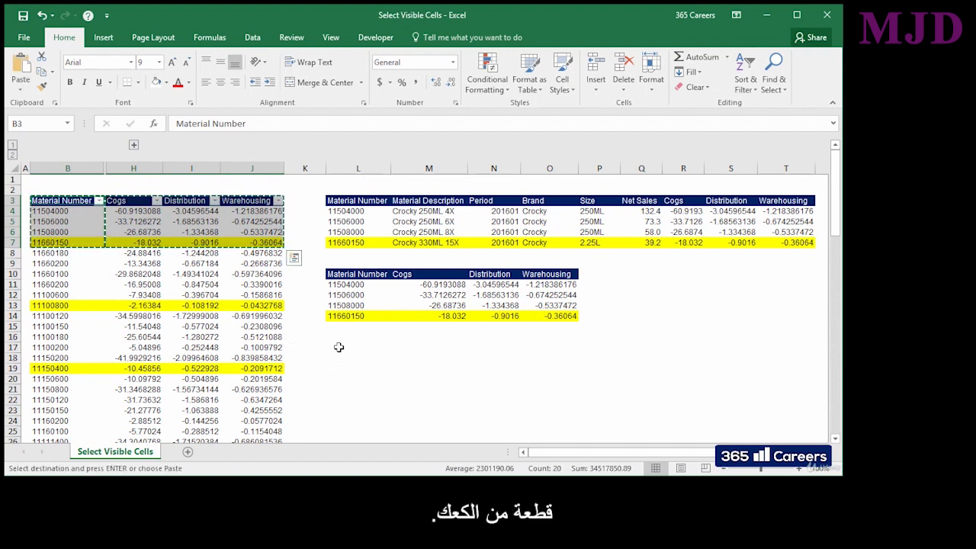
click(339, 347)
key(Return)
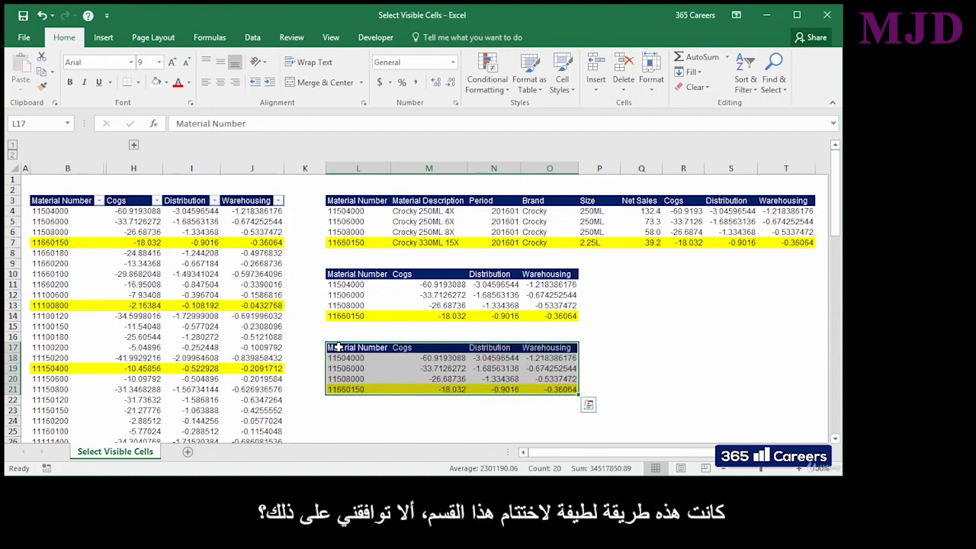
key(Escape)
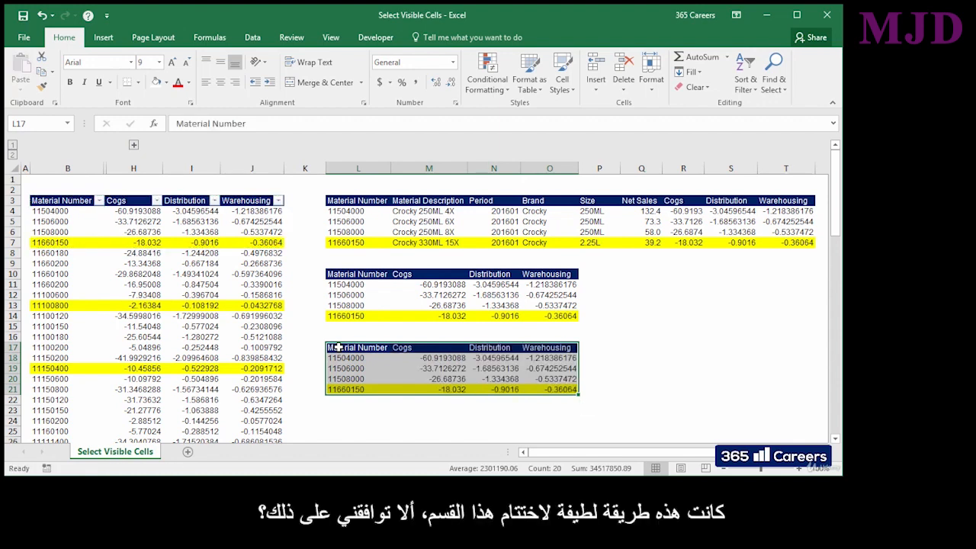